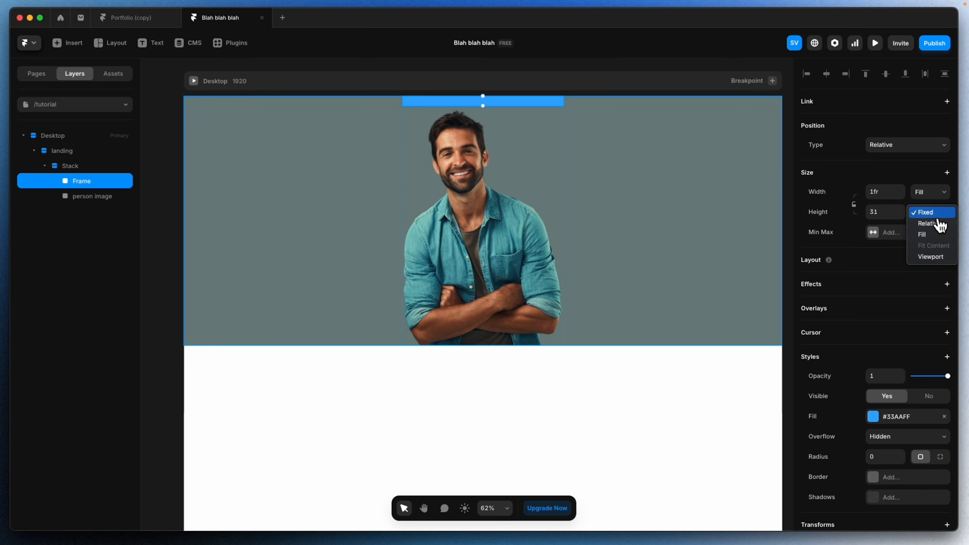
# - Size the blue frame's height relative to the viewport and set it to 5vh
pyautogui.click(938, 258)
pyautogui.click(887, 213)
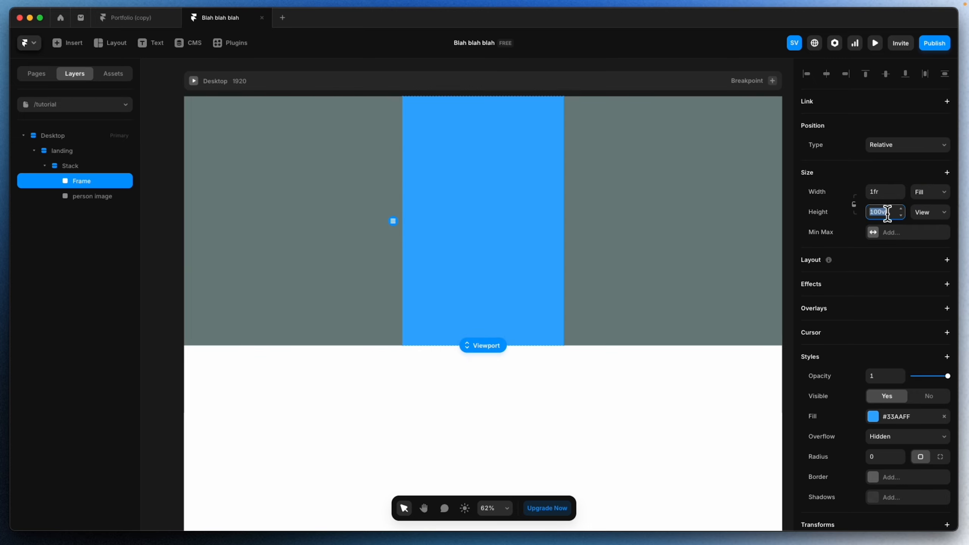
pyautogui.write('5')
pyautogui.press('Return')
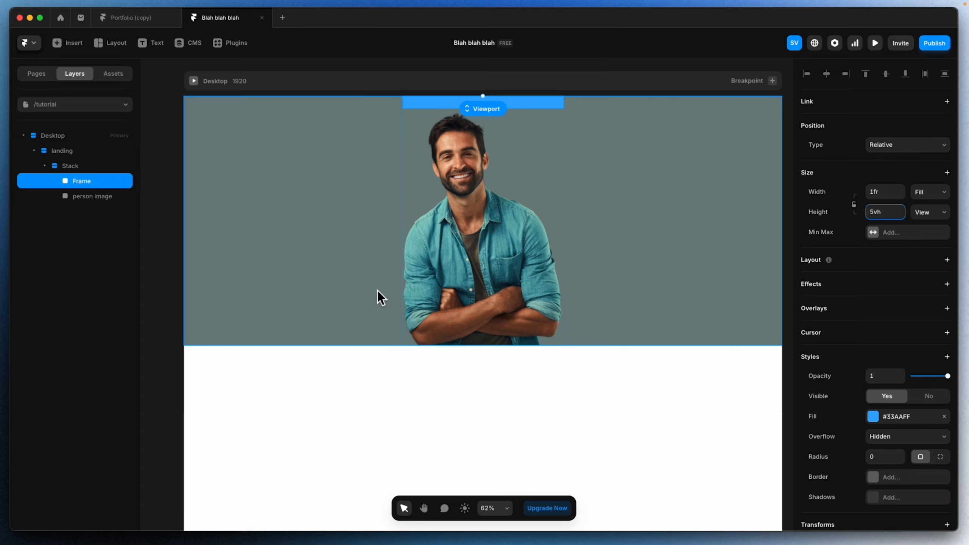
# - Set the distribution of the Stack holding the frame and the person image to Space Between
pyautogui.click(70, 166)
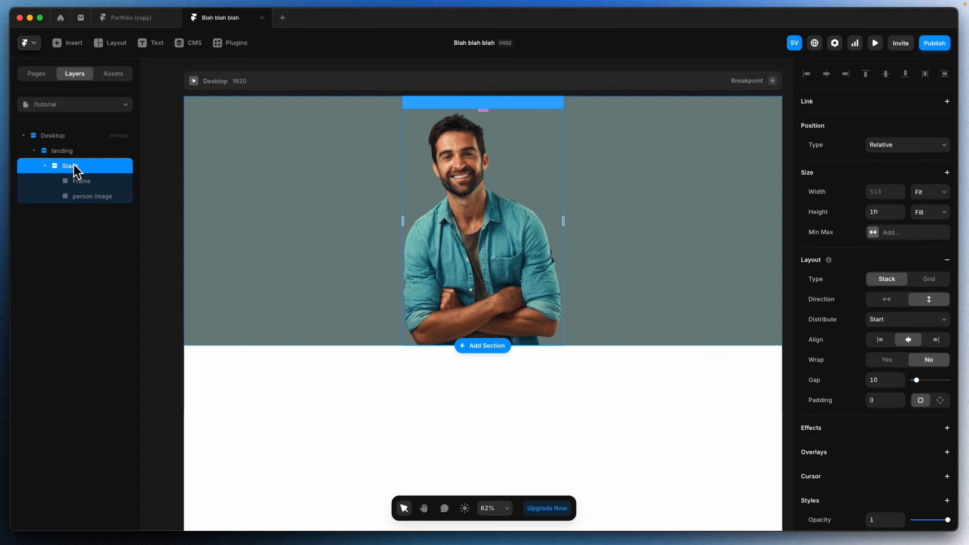
pyautogui.click(881, 319)
pyautogui.click(897, 355)
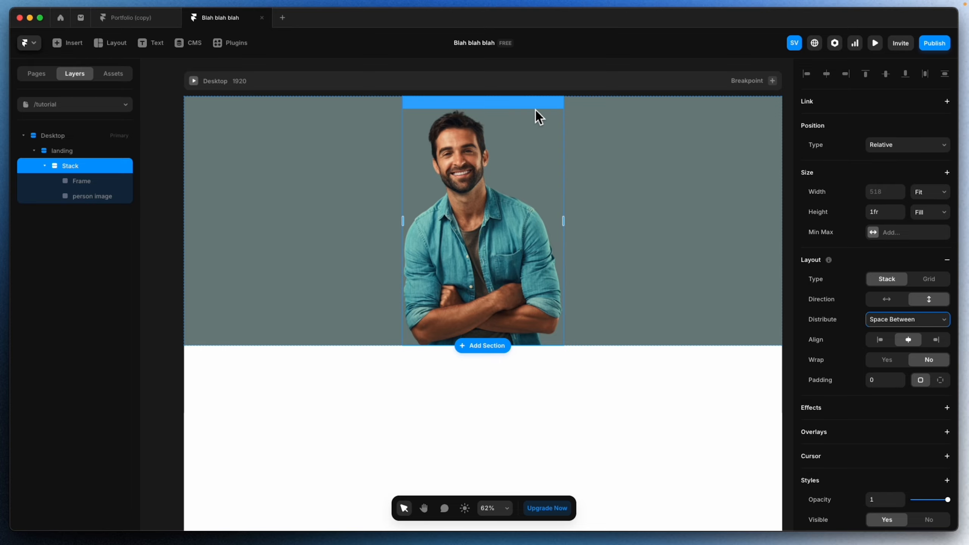
pyautogui.press('Escape')
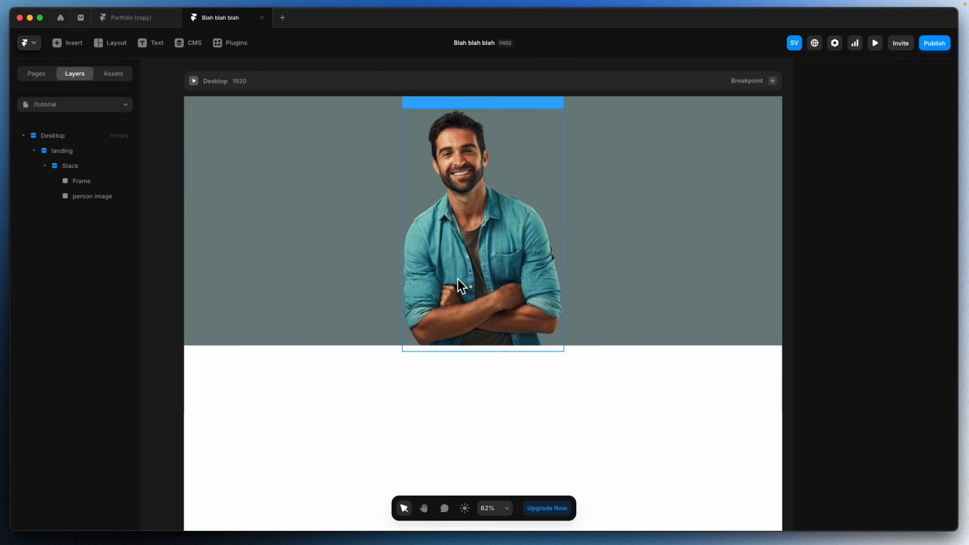
# - Enlarge the person image to about 598 by 900 px and preview the page at a reduced viewport height
pyautogui.click(88, 196)
pyautogui.moveTo(904, 224); pyautogui.dragTo(913, 153)
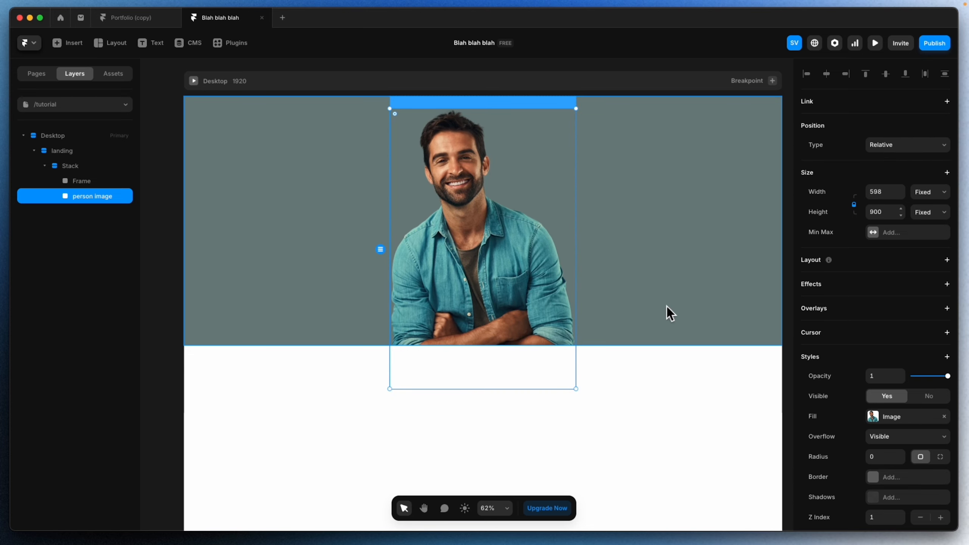
pyautogui.click(193, 81)
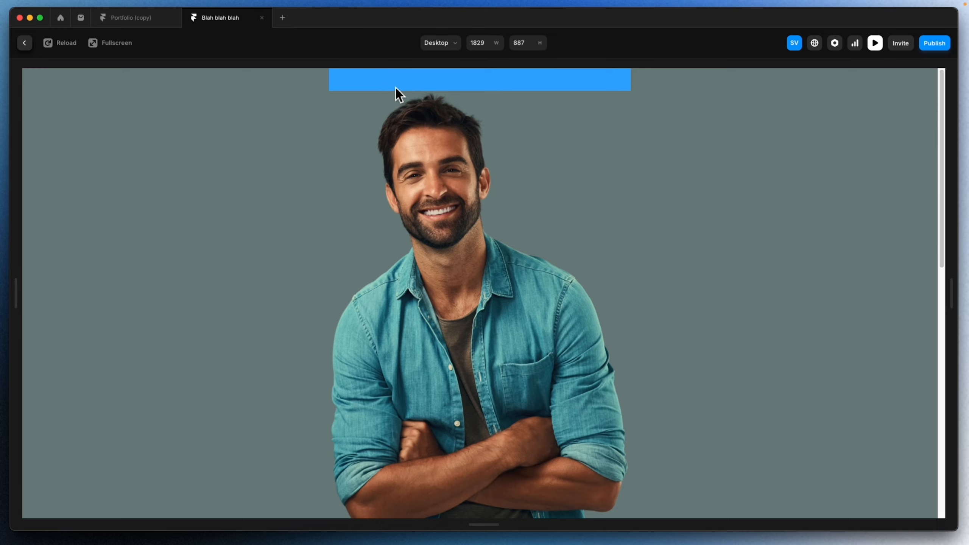
pyautogui.moveTo(490, 527); pyautogui.dragTo(515, 428)
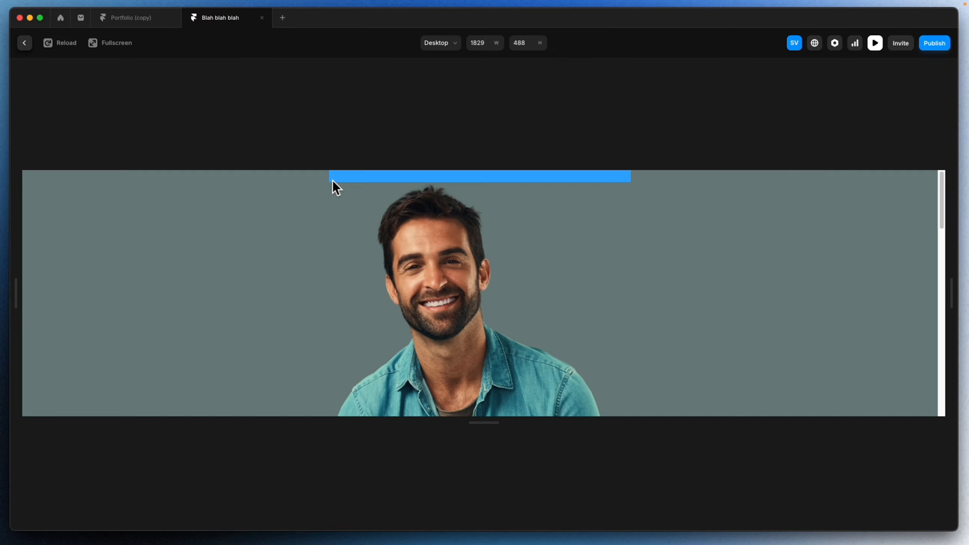
pyautogui.moveTo(468, 429); pyautogui.dragTo(461, 530)
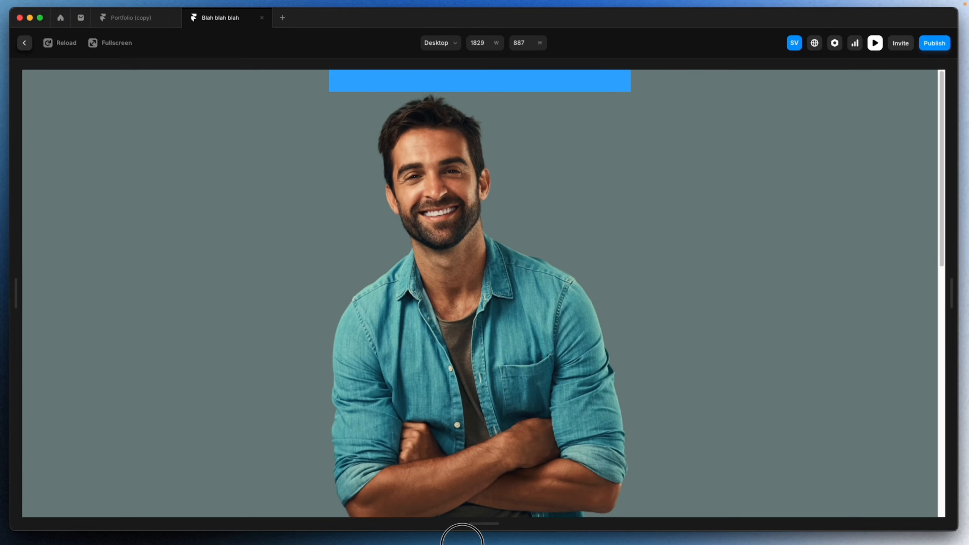
pyautogui.click(25, 43)
# - Set the blue frame's opacity to 0 and preview the desktop page at a shorter viewport height
pyautogui.click(455, 100)
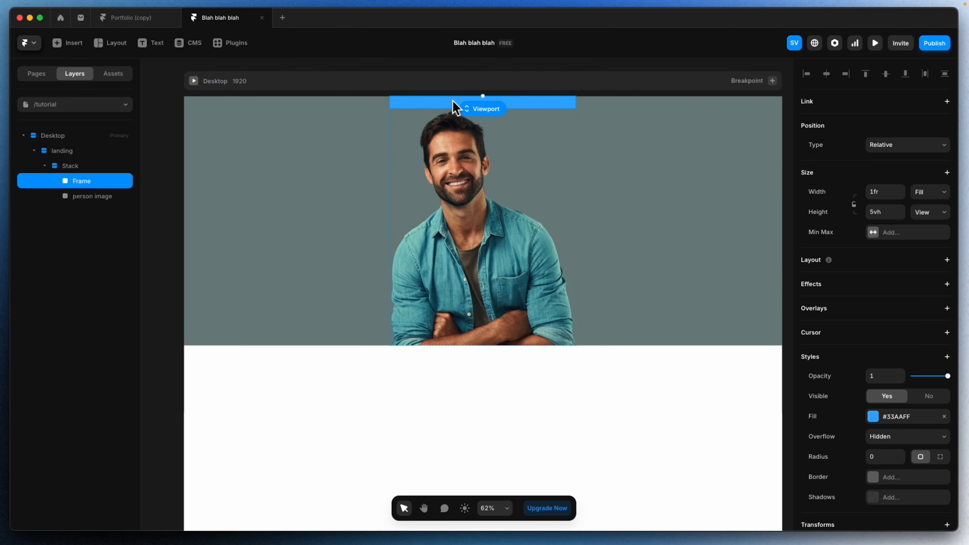
pyautogui.moveTo(947, 375); pyautogui.dragTo(853, 386)
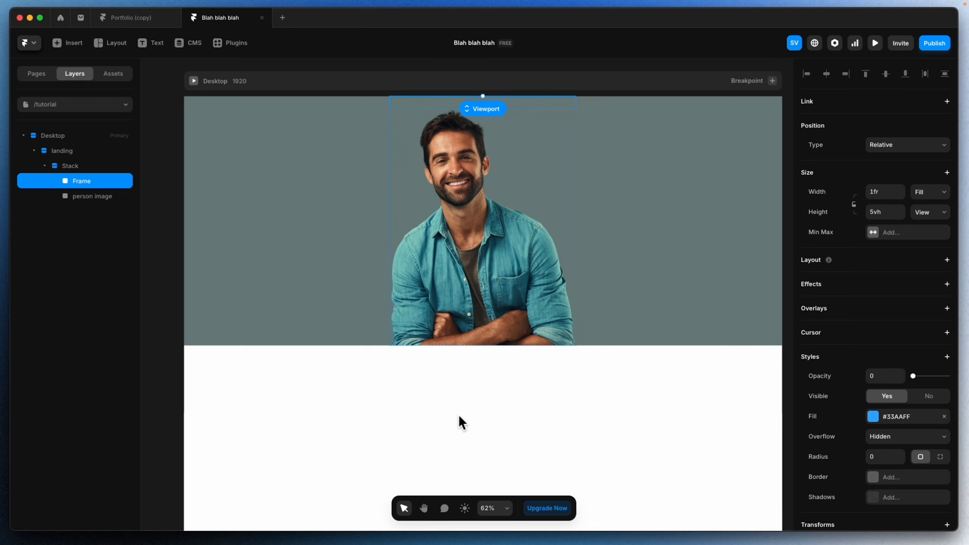
pyautogui.click(194, 81)
pyautogui.moveTo(452, 531); pyautogui.dragTo(465, 382)
pyautogui.click(24, 43)
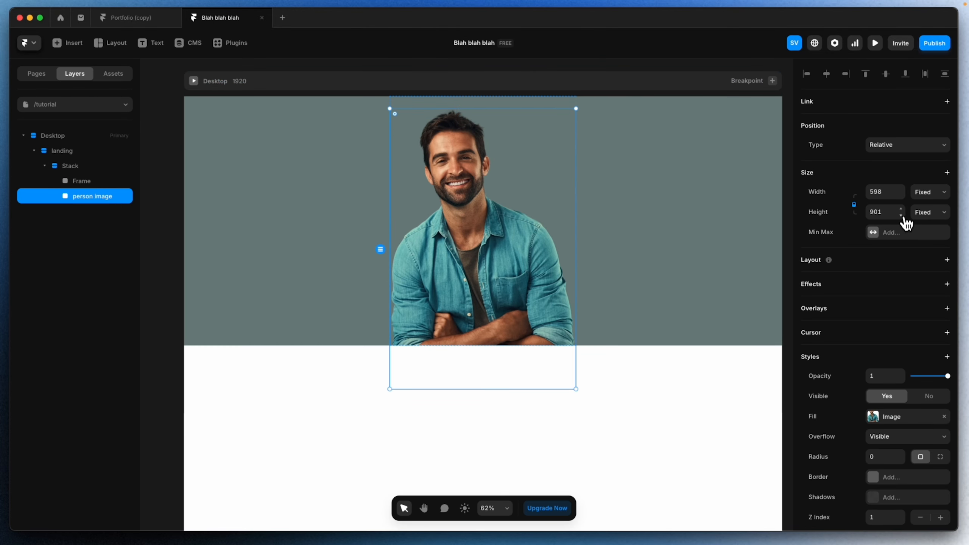
# - Enlarge the person image slightly further and preview the desktop page
pyautogui.moveTo(906, 216); pyautogui.dragTo(904, 179)
pyautogui.press('Escape')
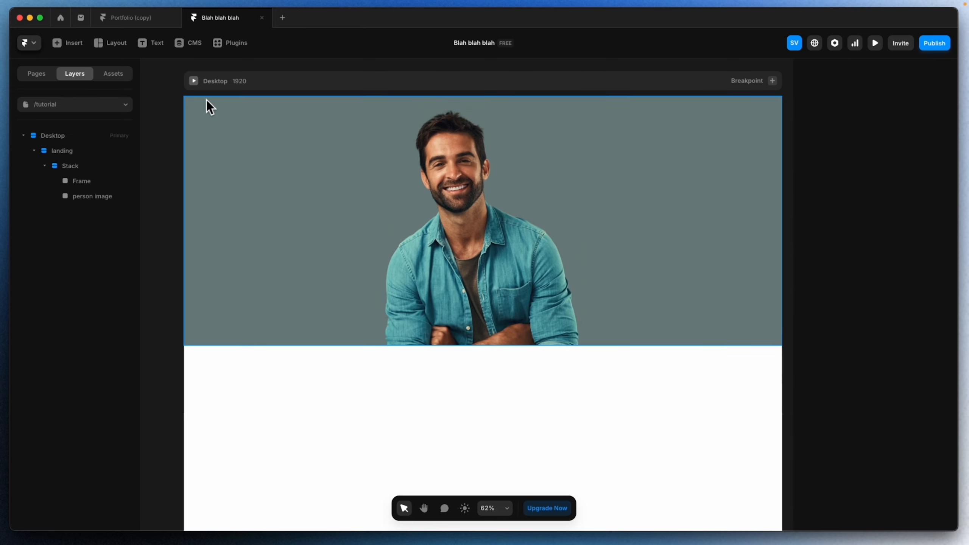
pyautogui.click(193, 81)
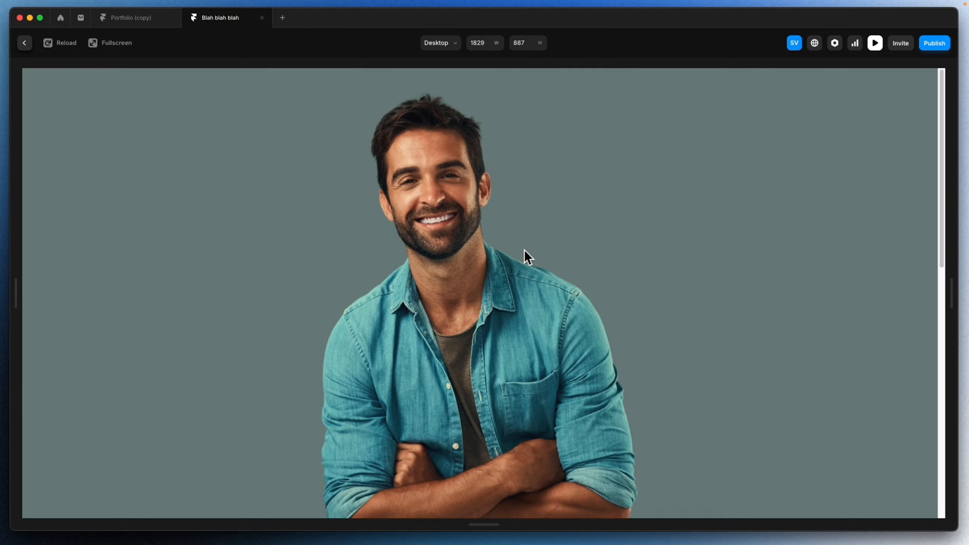
pyautogui.moveTo(503, 526); pyautogui.dragTo(526, 525)
pyautogui.press('Escape')
# - Open the /tutorial page and add a text layer reading "Designit" on its empty desktop canvas
pyautogui.click(150, 23)
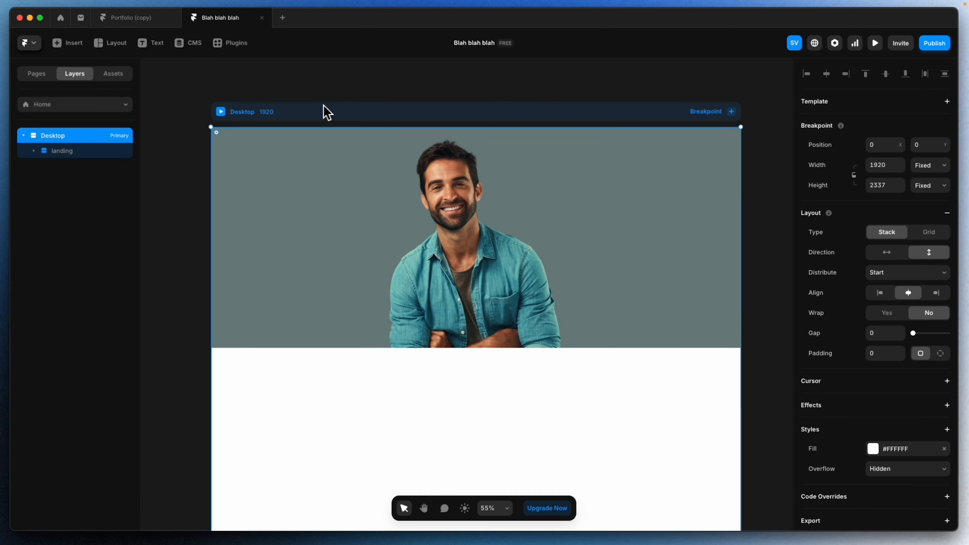
pyautogui.click(38, 75)
pyautogui.click(54, 136)
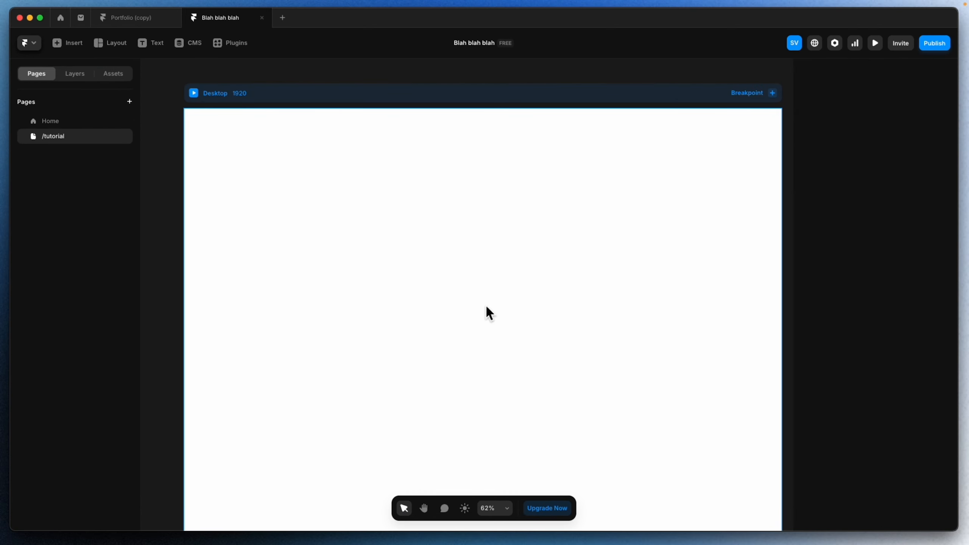
pyautogui.click(158, 45)
pyautogui.click(442, 224)
pyautogui.write('Designit')
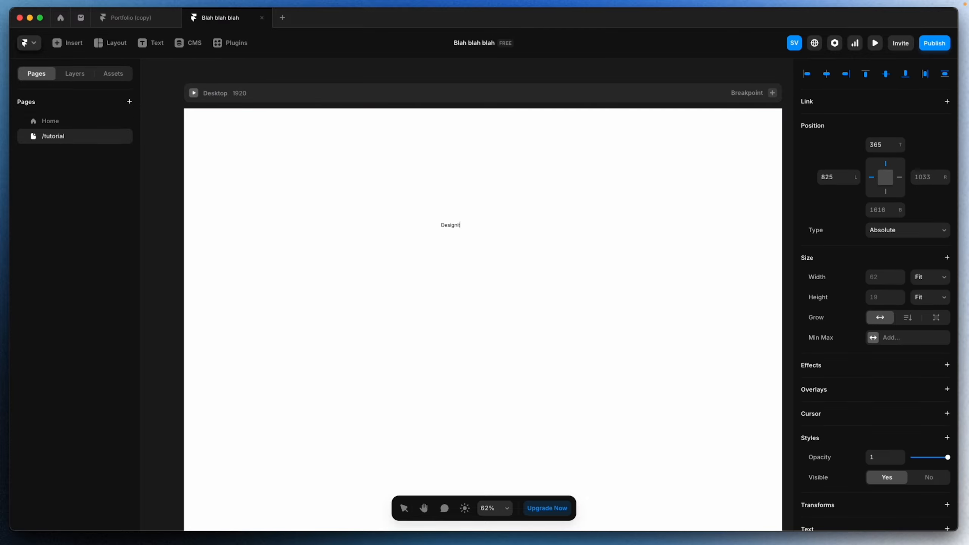
pyautogui.press('Escape')
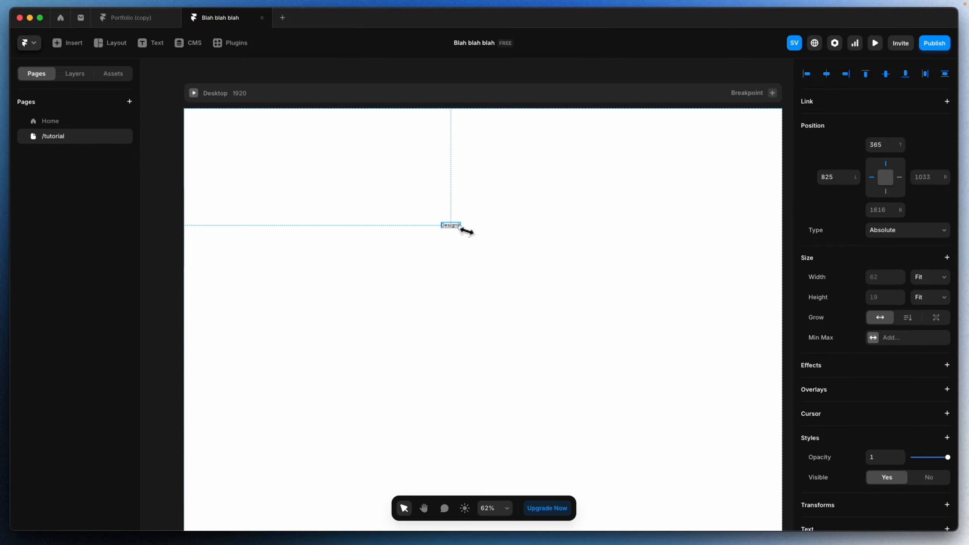
# - Increase the "Designit" text's font size to 131 pixels
pyautogui.moveTo(460, 227); pyautogui.dragTo(575, 291)
pyautogui.press('super+z')
pyautogui.scroll(-6, 904, 328)
pyautogui.scroll(-3, 904, 330)
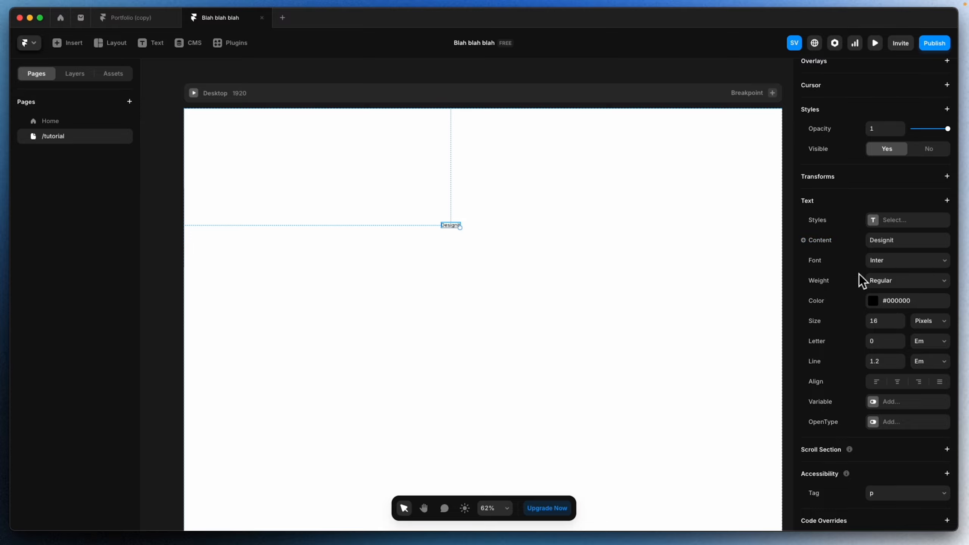
pyautogui.moveTo(908, 329); pyautogui.dragTo(898, 264)
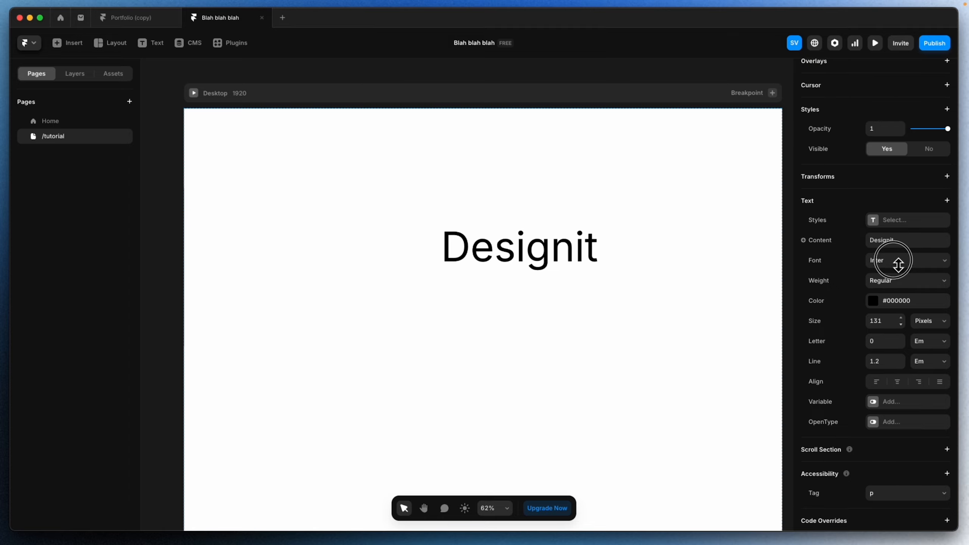
# - Try replacing the "Designit" text content with "hello", and undo the replacement
pyautogui.click(897, 242)
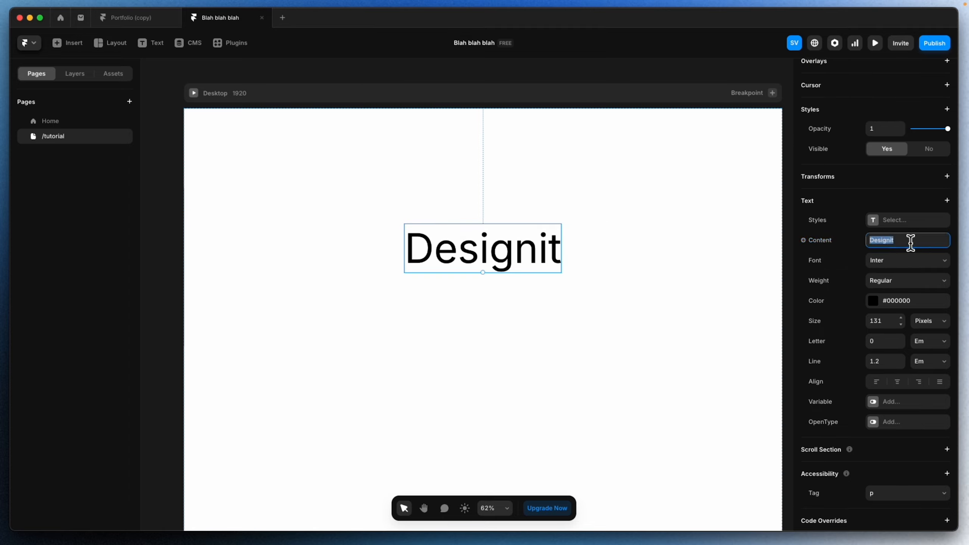
pyautogui.write('hello')
pyautogui.press('Return')
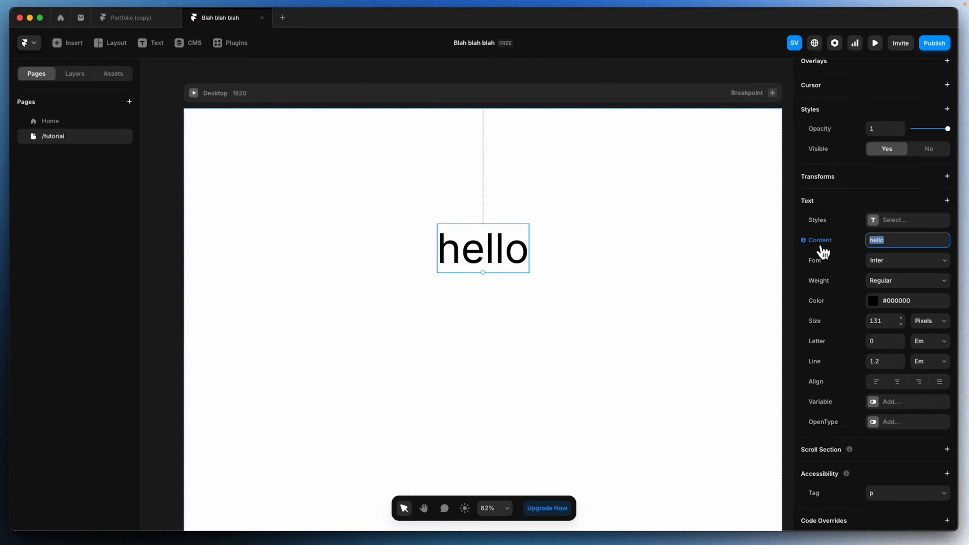
pyautogui.press('super+z')
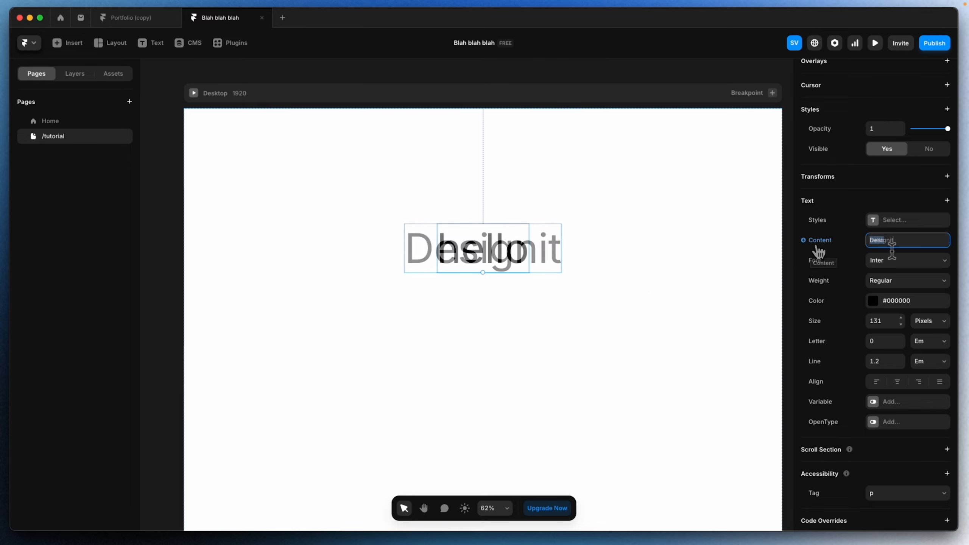
# - Browse the fonts available for the "Designit" text, filtering the list by Google and by Custom fonts
pyautogui.click(903, 266)
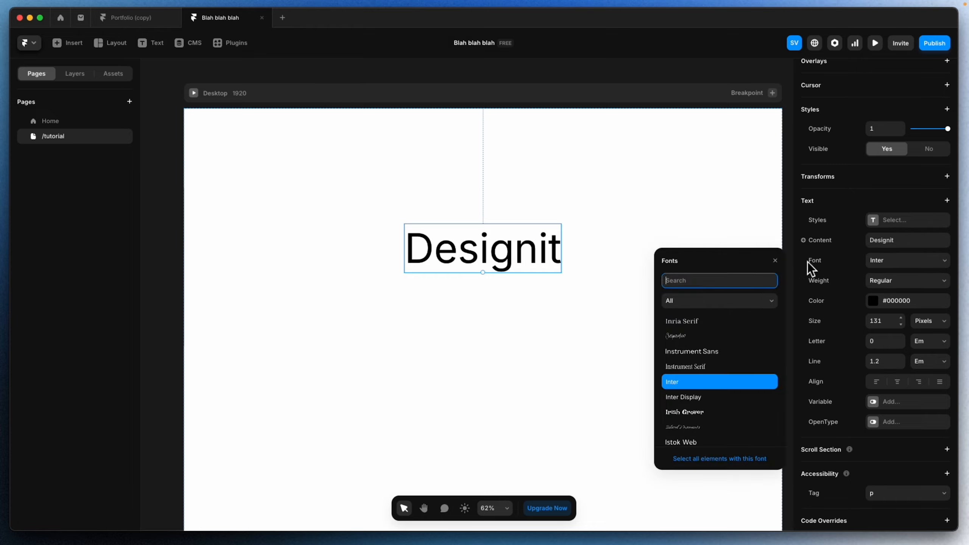
pyautogui.moveTo(738, 258); pyautogui.dragTo(677, 189)
pyautogui.scroll(-3, 706, 355)
pyautogui.scroll(-3, 707, 355)
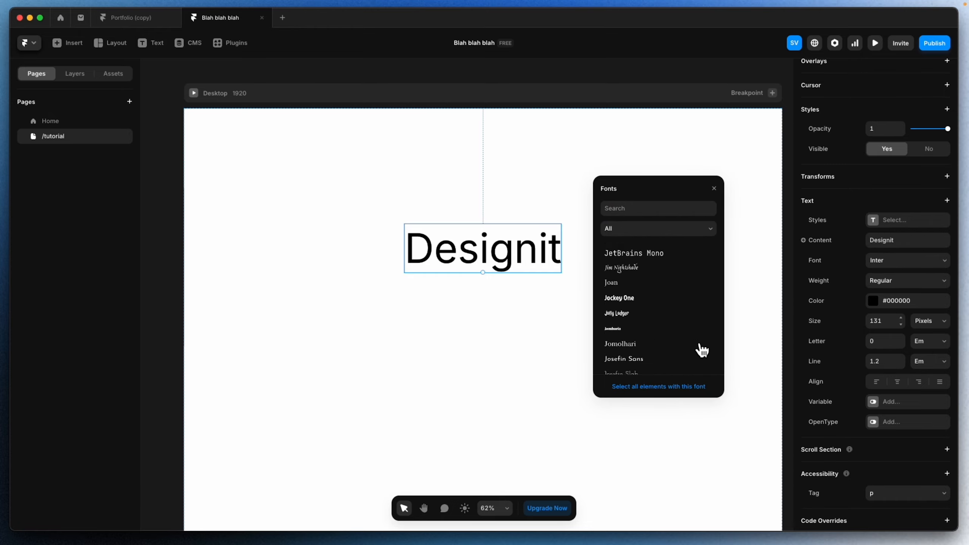
pyautogui.click(678, 231)
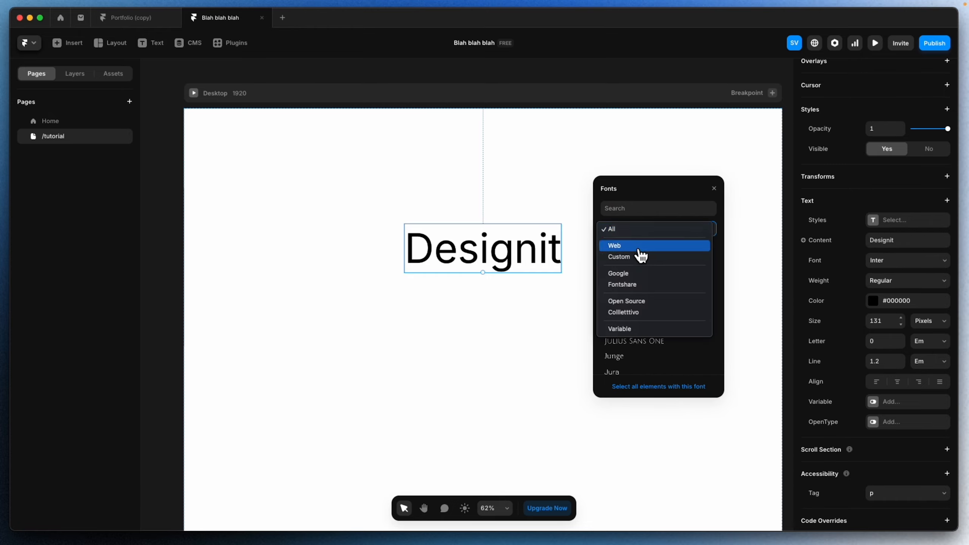
pyautogui.click(635, 277)
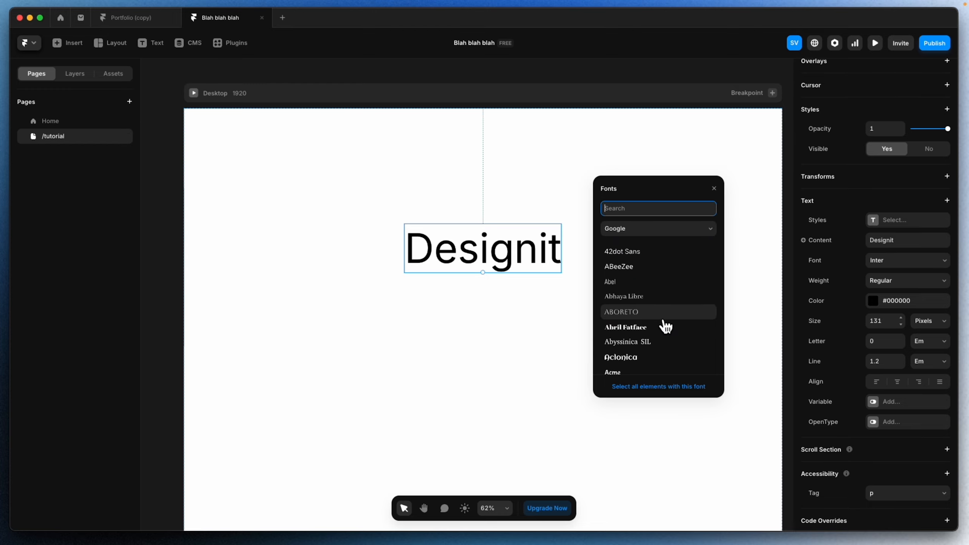
pyautogui.scroll(-2, 662, 324)
pyautogui.scroll(2, 662, 325)
pyautogui.click(627, 231)
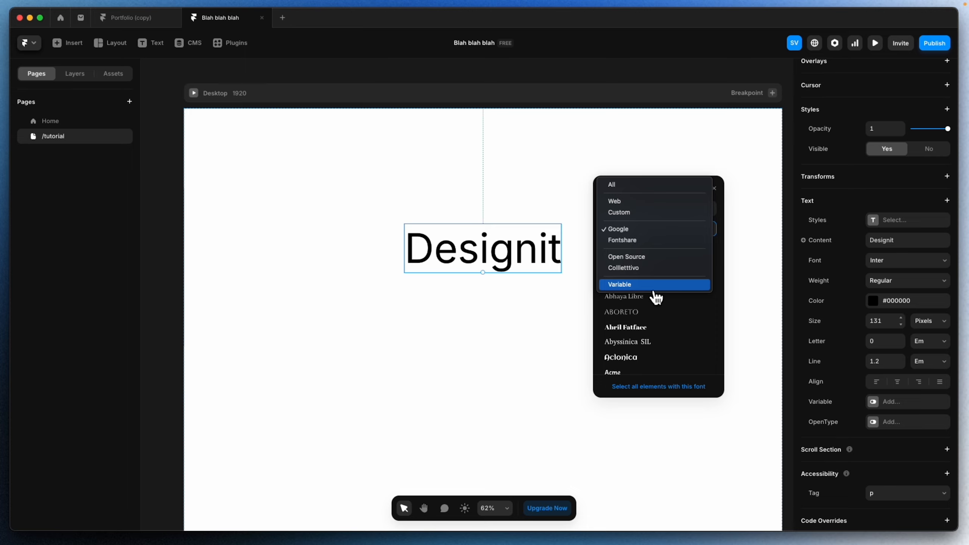
pyautogui.click(640, 213)
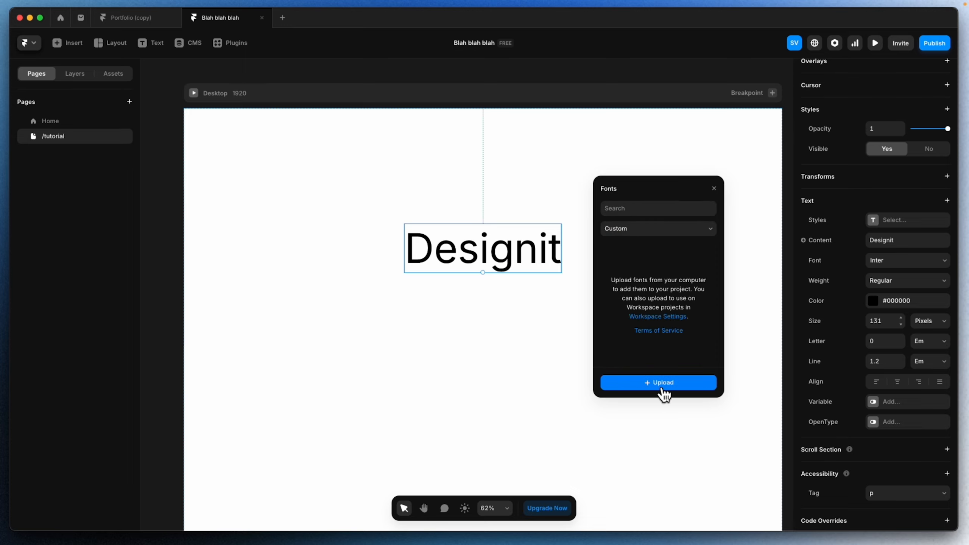
pyautogui.click(686, 230)
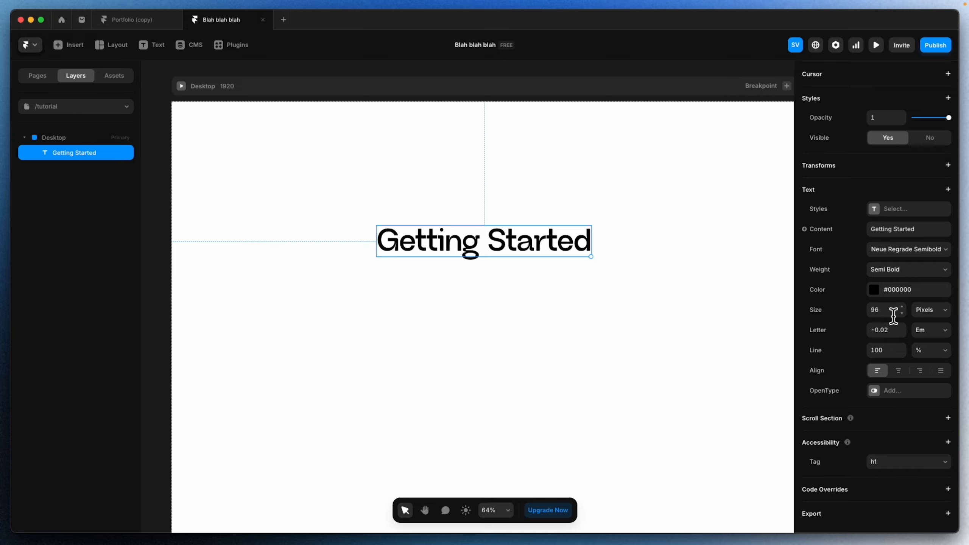
# - Try a font size of 104 pixels on the "Getting Started" heading, and undo it
pyautogui.click(902, 307)
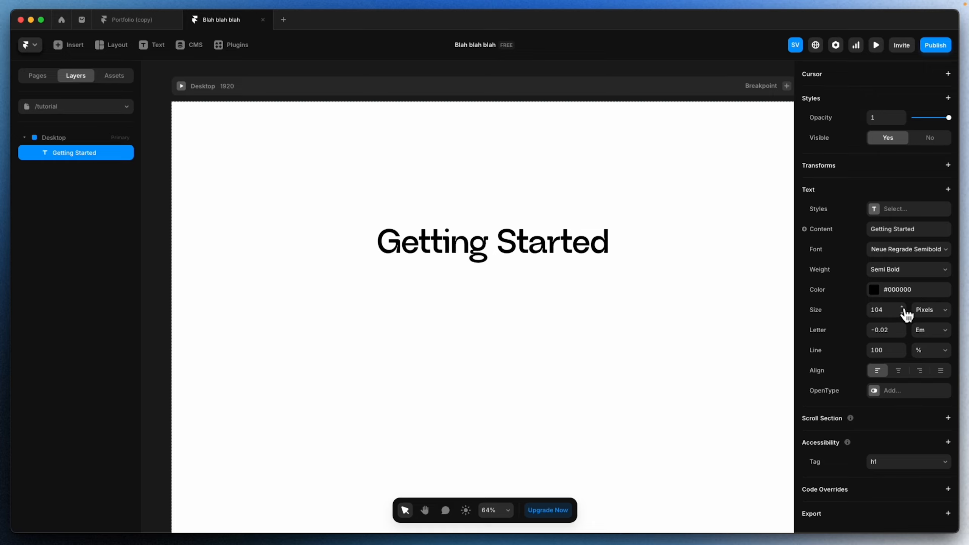
pyautogui.hotkey('ctrl', 'z')
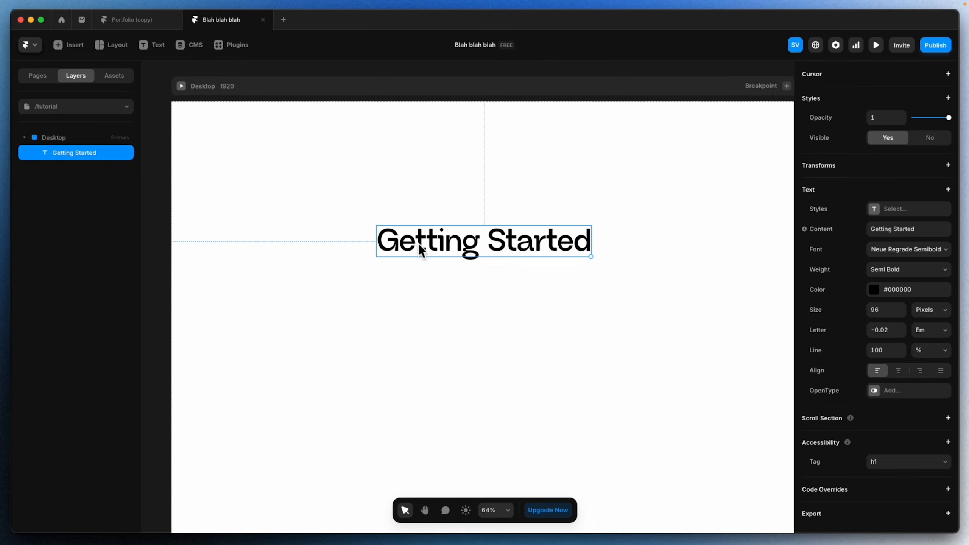
# - Try wider letter spacing on the "Getting Started" heading, and set the spacing to 0 em
pyautogui.moveTo(902, 328); pyautogui.dragTo(903, 337)
pyautogui.click(889, 336)
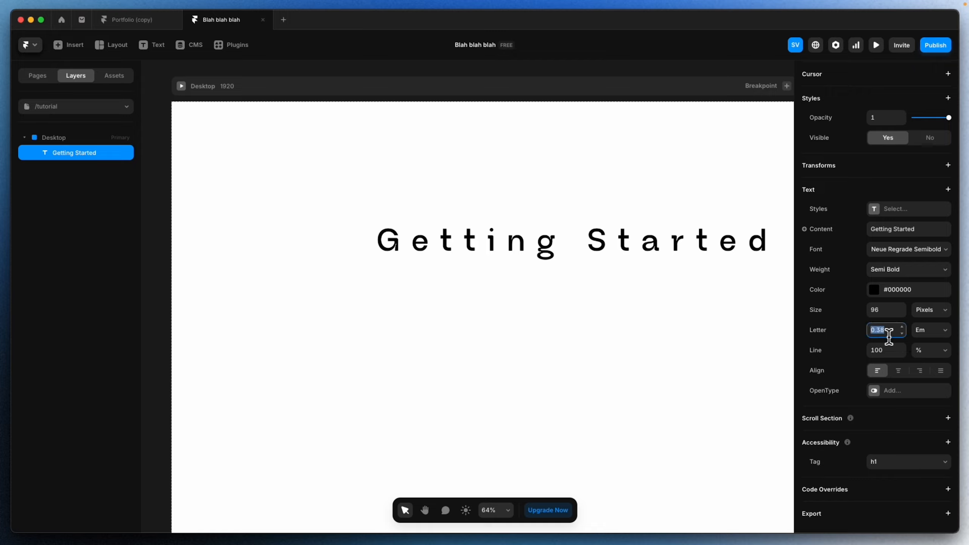
pyautogui.press('Return')
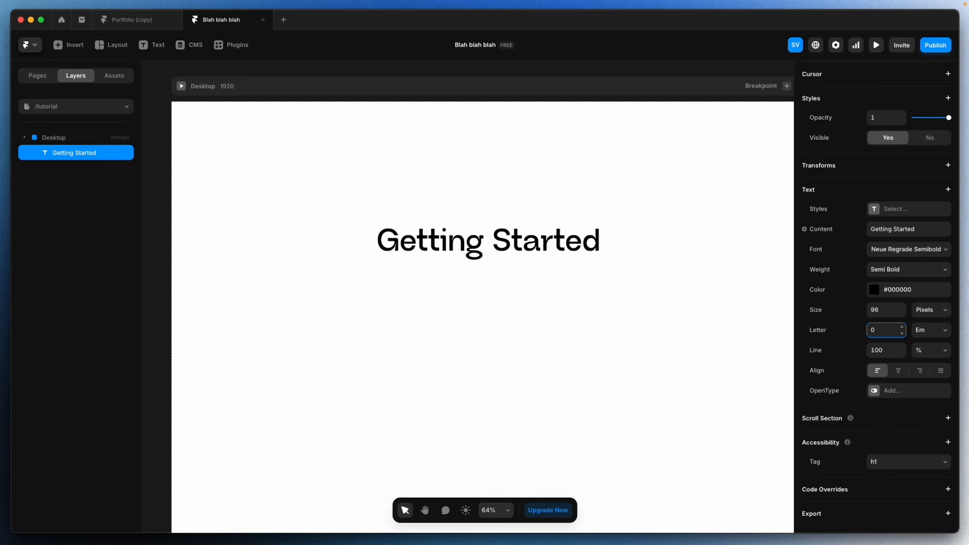
# - Try a different line height on the "Getting Started" heading, and undo it
pyautogui.moveTo(906, 340); pyautogui.dragTo(909, 359)
pyautogui.press('super+z')
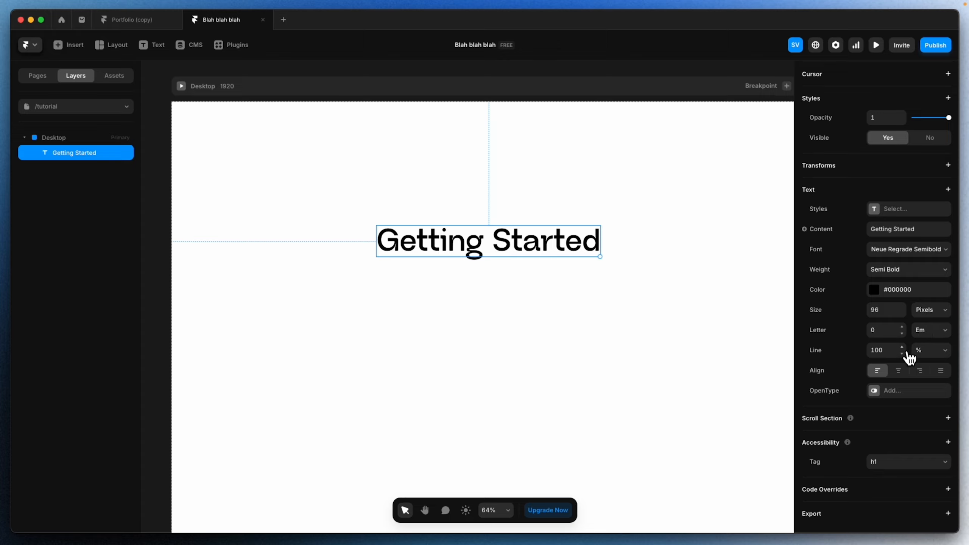
# - Add a second line "afgsagfsag" to the "Getting Started" heading, try a line height of 260%, and undo the line height
pyautogui.doubleClick(597, 244)
pyautogui.press('Return')
pyautogui.write('a')
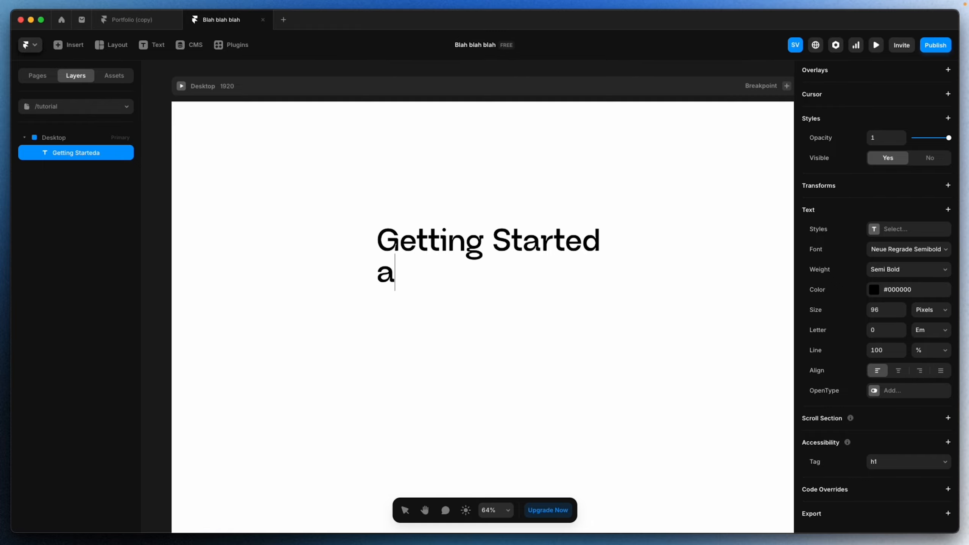
pyautogui.write('fgsagfsag')
pyautogui.press('Escape')
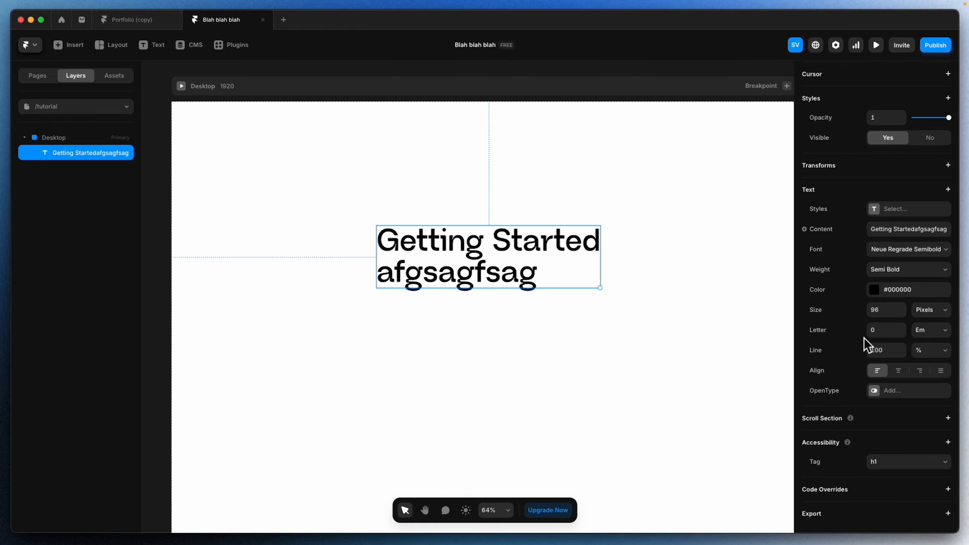
pyautogui.moveTo(910, 360)
pyautogui.mouseDown()
pyautogui.moveTo(897, 309)
pyautogui.moveTo(905, 358)
pyautogui.moveTo(897, 335)
pyautogui.moveTo(902, 344)
pyautogui.mouseUp()
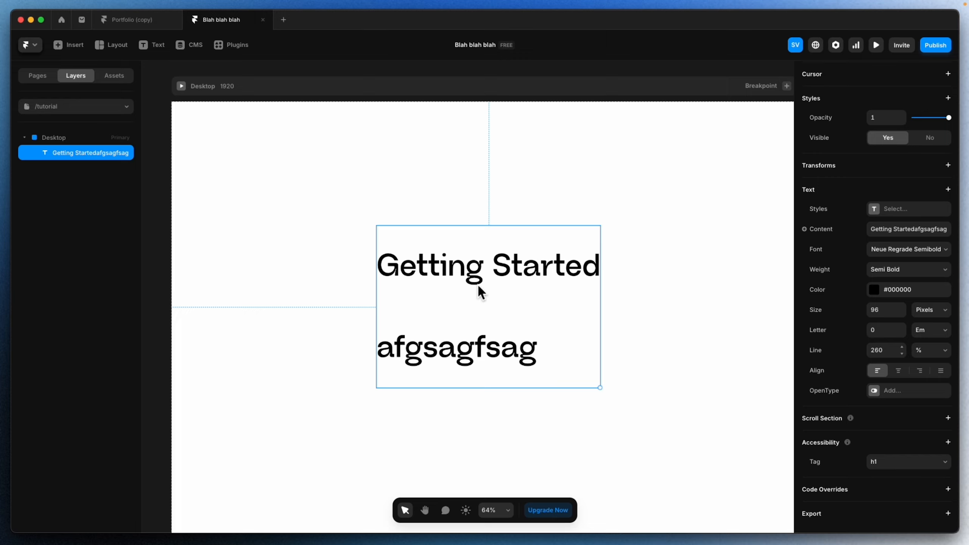
pyautogui.hotkey('ctrl', 'z')
# - Try a line height in pixels on the heading, and undo it together with the added second line
pyautogui.click(942, 351)
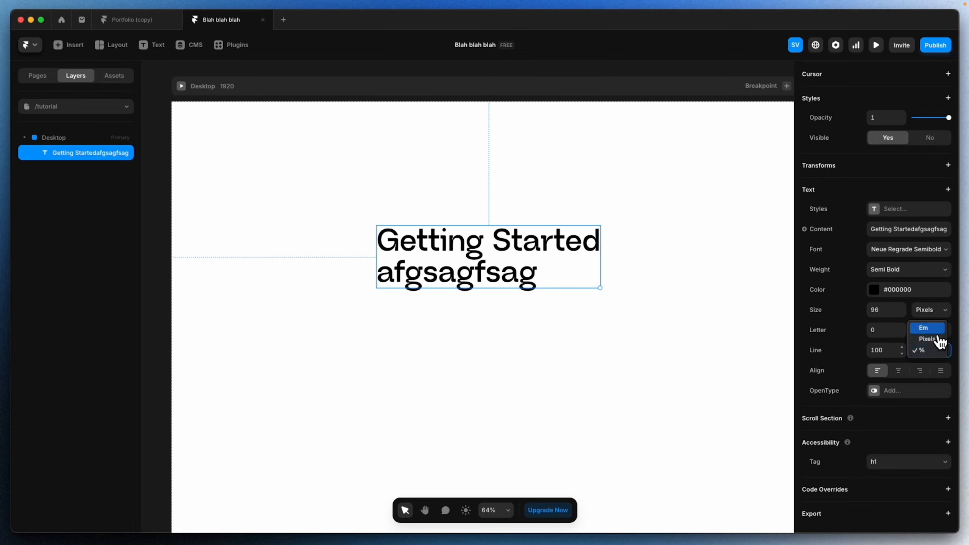
pyautogui.click(937, 341)
pyautogui.moveTo(904, 353); pyautogui.dragTo(901, 323)
pyautogui.press('super+z')
pyautogui.press('super+z')
pyautogui.press('super+z')
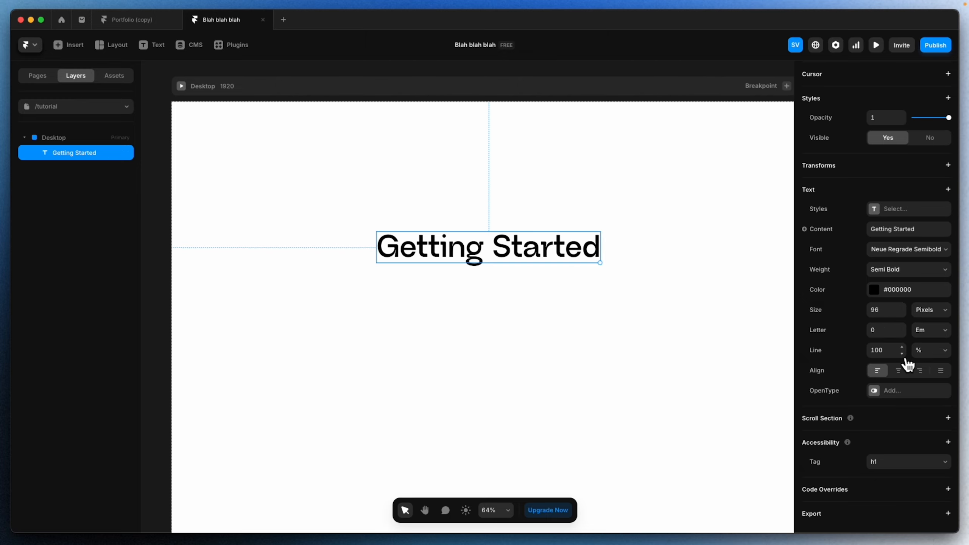
# - Set the "Getting Started" heading's width to Fixed and widen its text box to about 956 pixels
pyautogui.scroll(10, 942, 362)
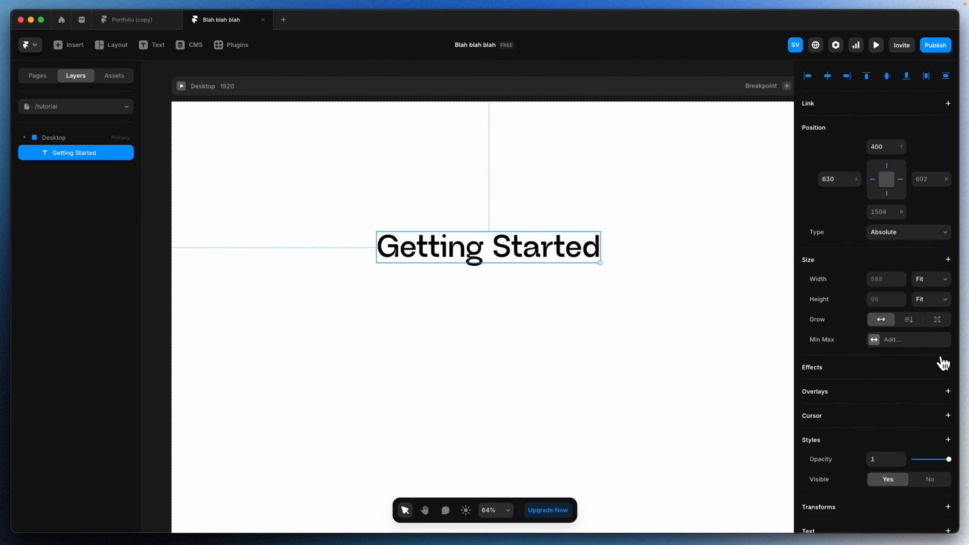
pyautogui.click(931, 279)
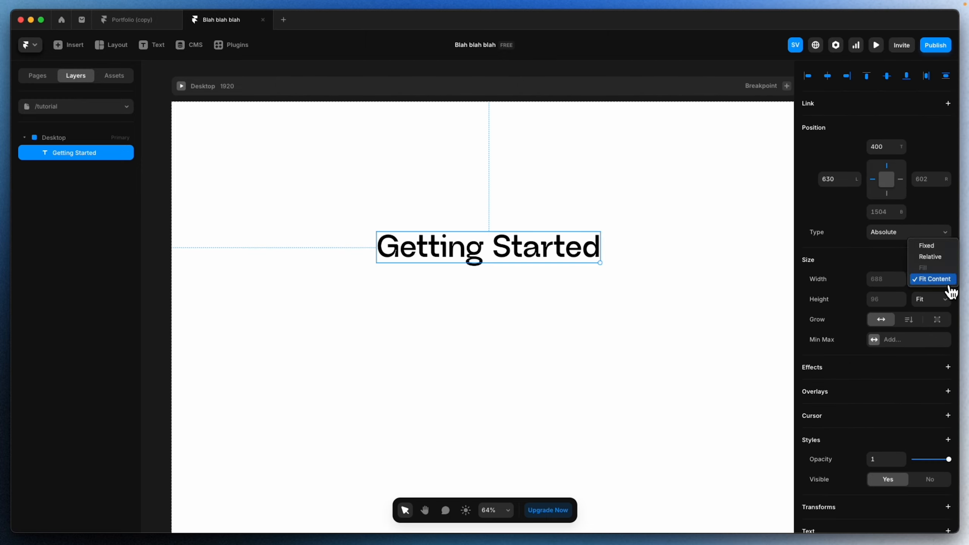
pyautogui.click(934, 247)
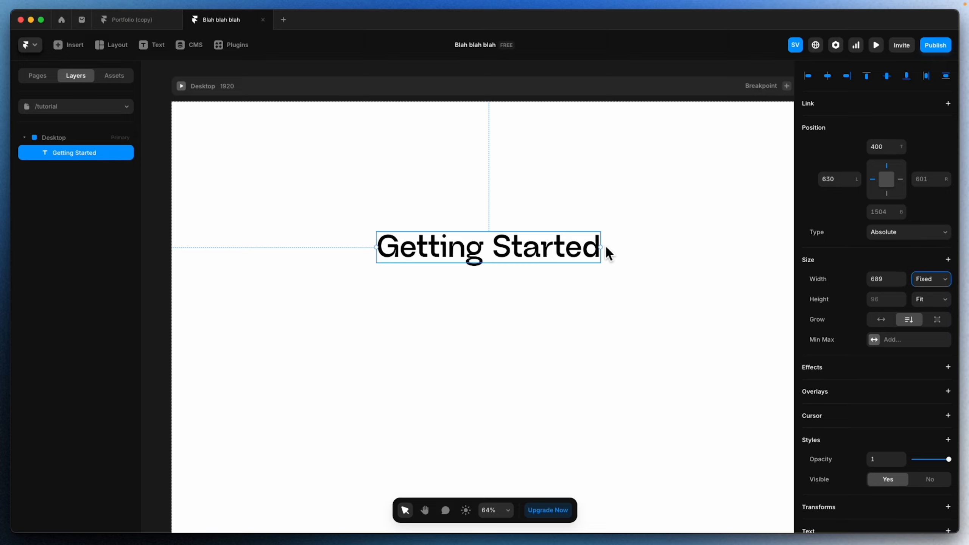
pyautogui.moveTo(601, 244); pyautogui.dragTo(688, 244)
# - Try center and right alignment on the "Getting Started" heading, and set it back to left alignment
pyautogui.scroll(-10, 932, 385)
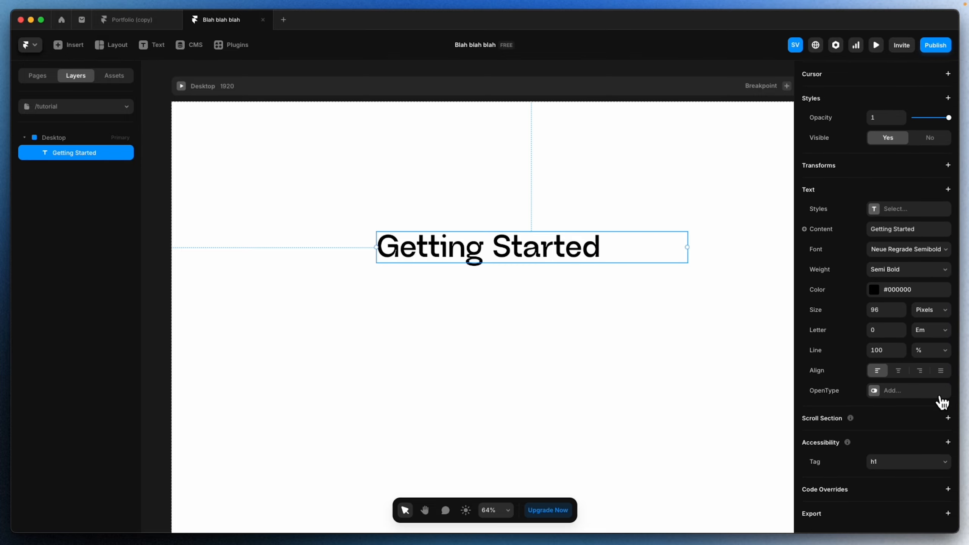
pyautogui.click(898, 374)
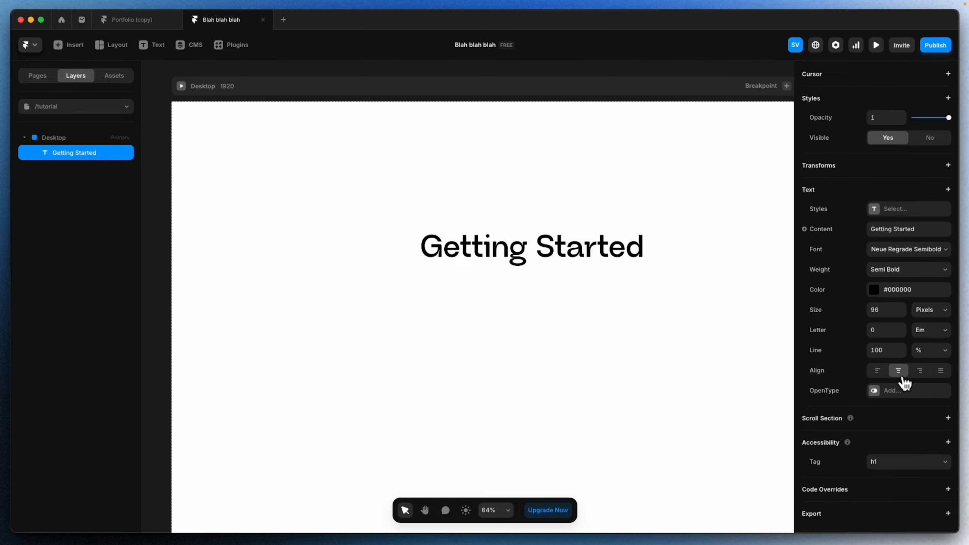
pyautogui.click(921, 374)
pyautogui.click(899, 370)
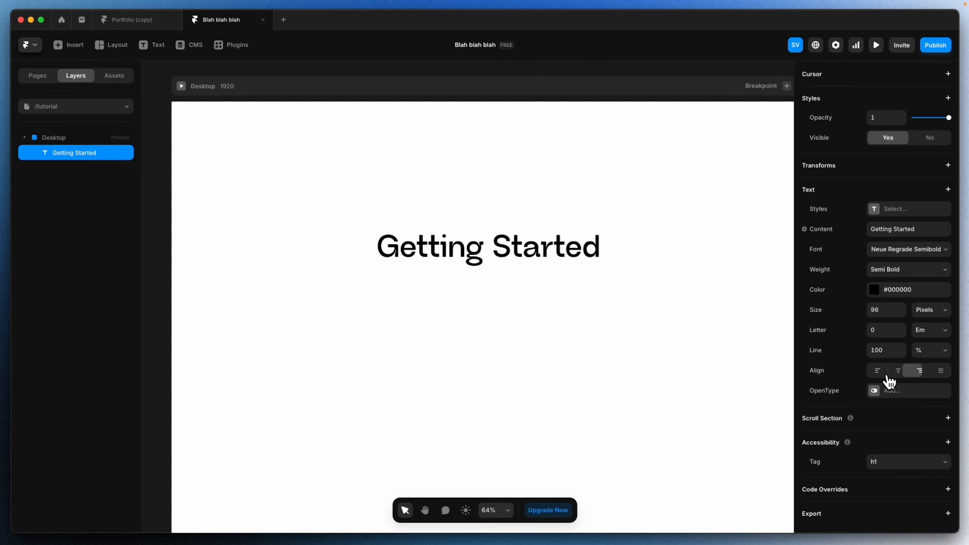
pyautogui.click(877, 370)
# - Set the heading to grow with auto width and append "jhghg" to its text
pyautogui.scroll(3, 939, 348)
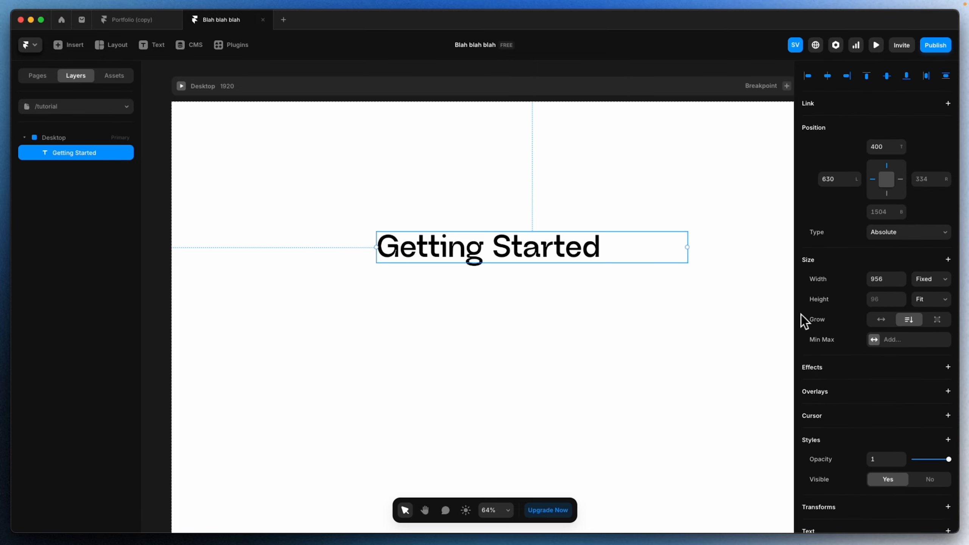
pyautogui.click(888, 325)
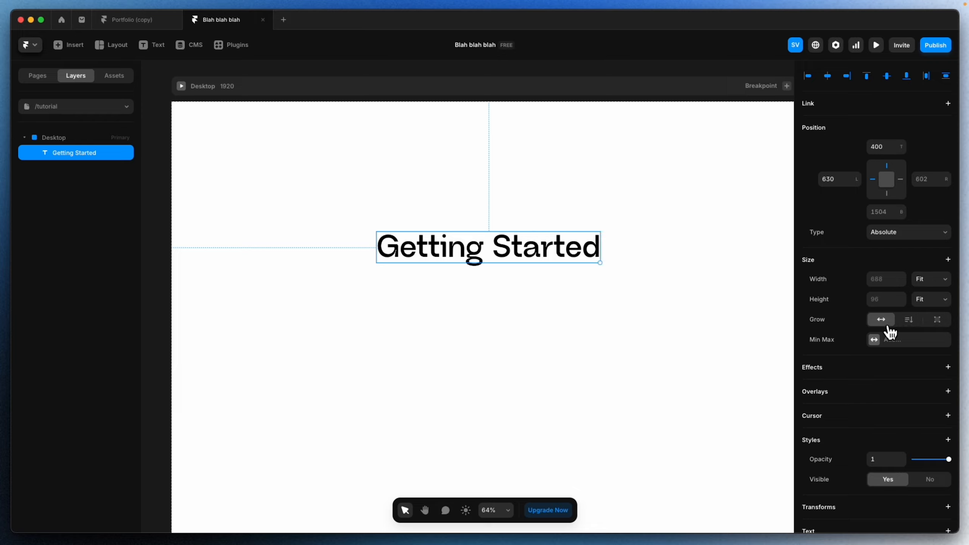
pyautogui.doubleClick(578, 252)
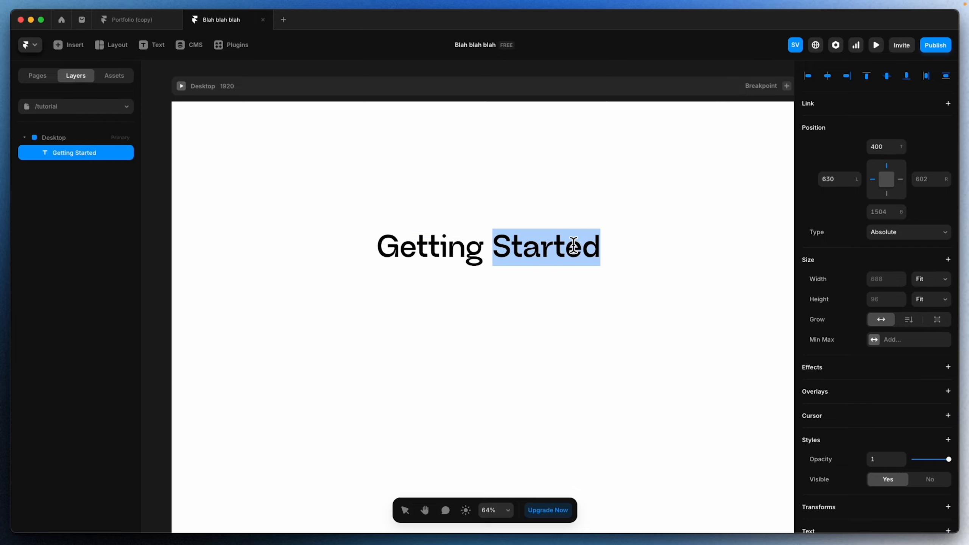
pyautogui.click(599, 250)
pyautogui.write('jhghg')
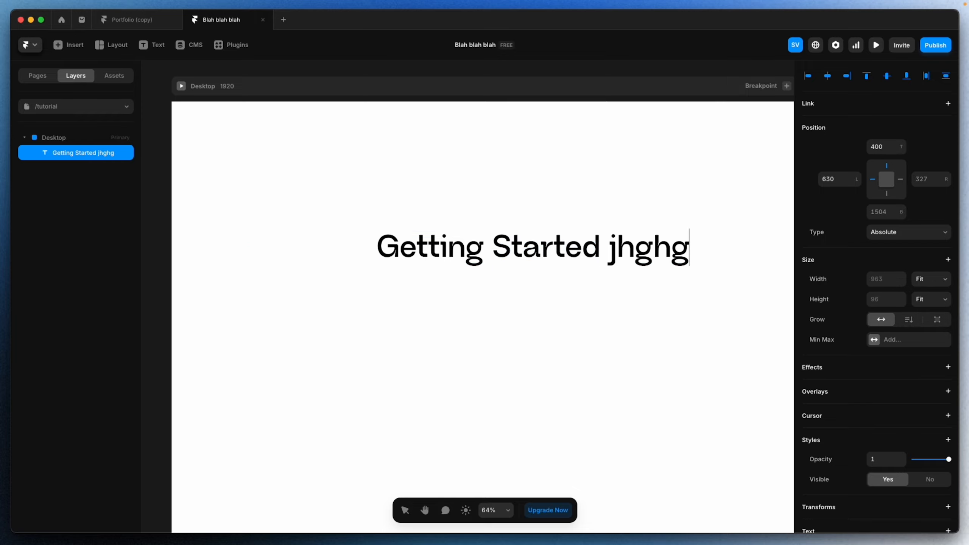
pyautogui.press('Escape')
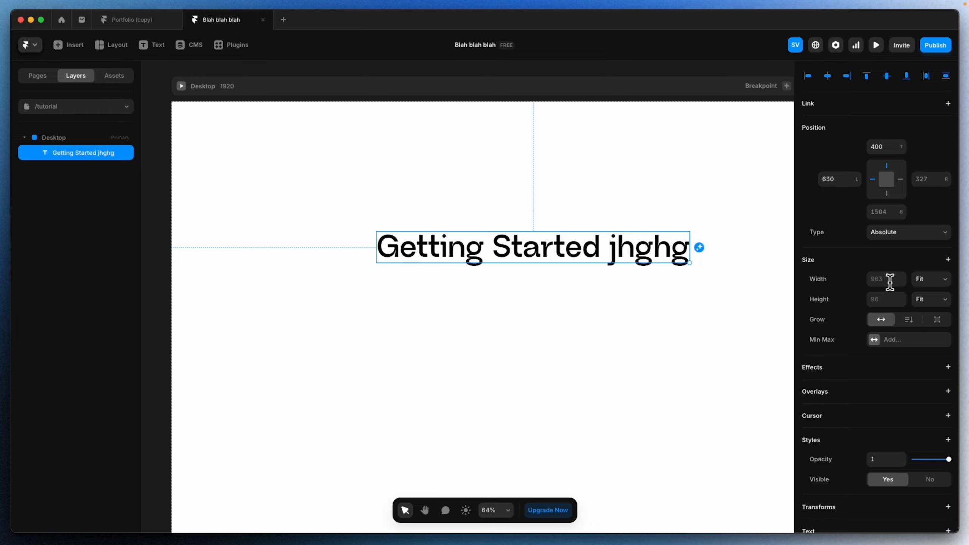
# - Delete the word "jhghg" from the end of the heading
pyautogui.doubleClick(657, 254)
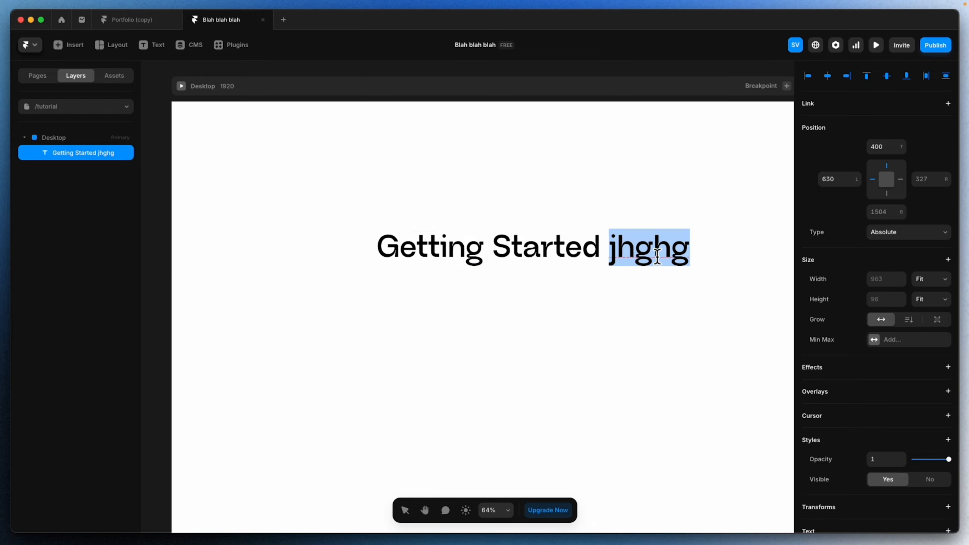
pyautogui.press('BackSpace')
pyautogui.press('Escape')
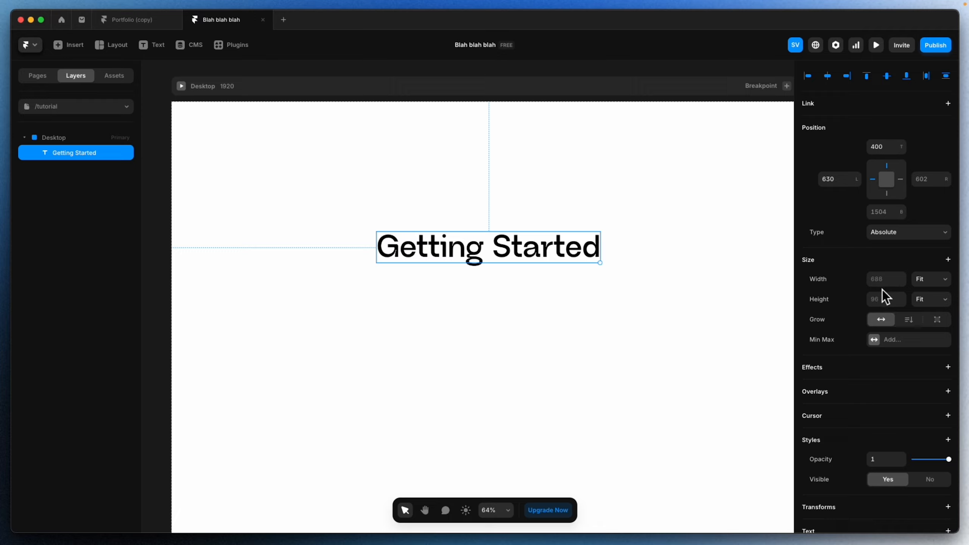
# - Set the heading's width to Fixed and append "fdfdf" to its text to test automatic height
pyautogui.click(934, 284)
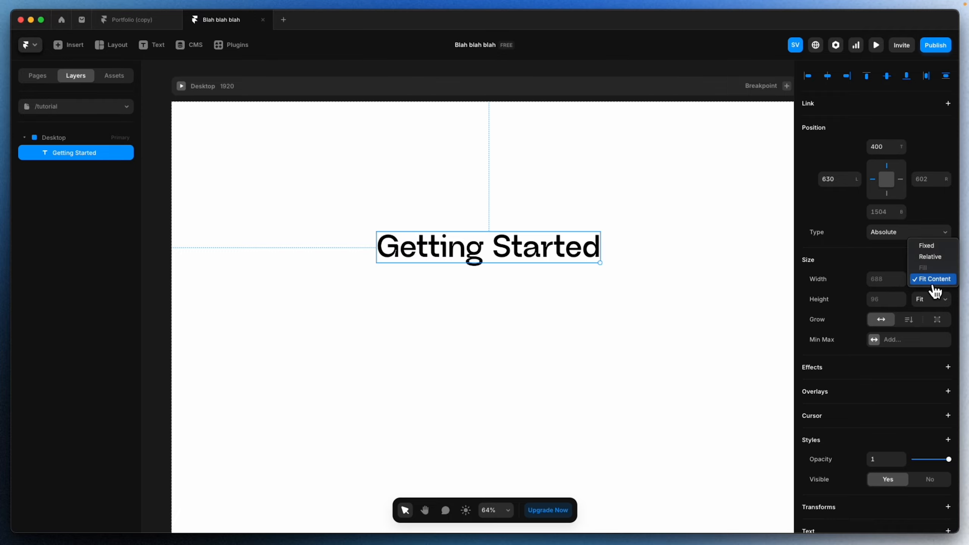
pyautogui.click(934, 249)
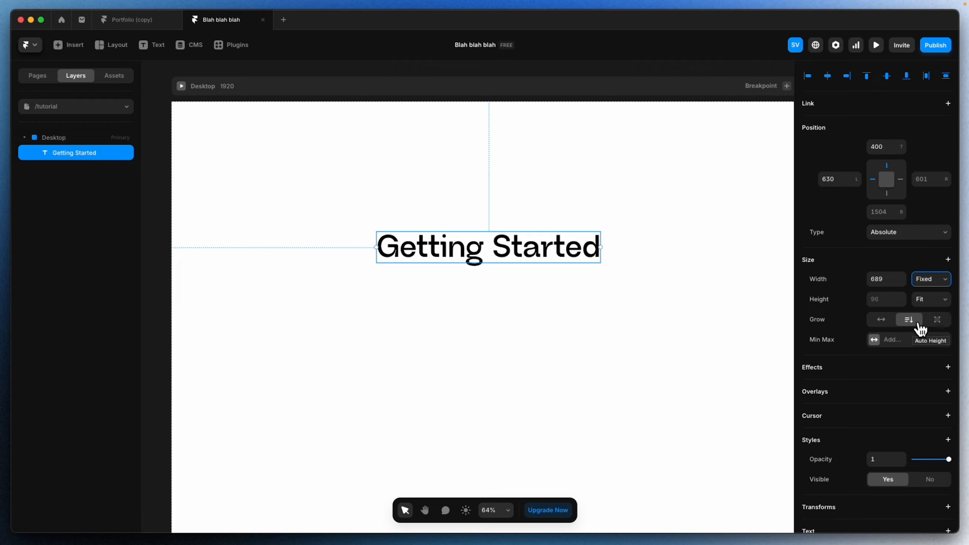
pyautogui.doubleClick(571, 249)
pyautogui.click(599, 252)
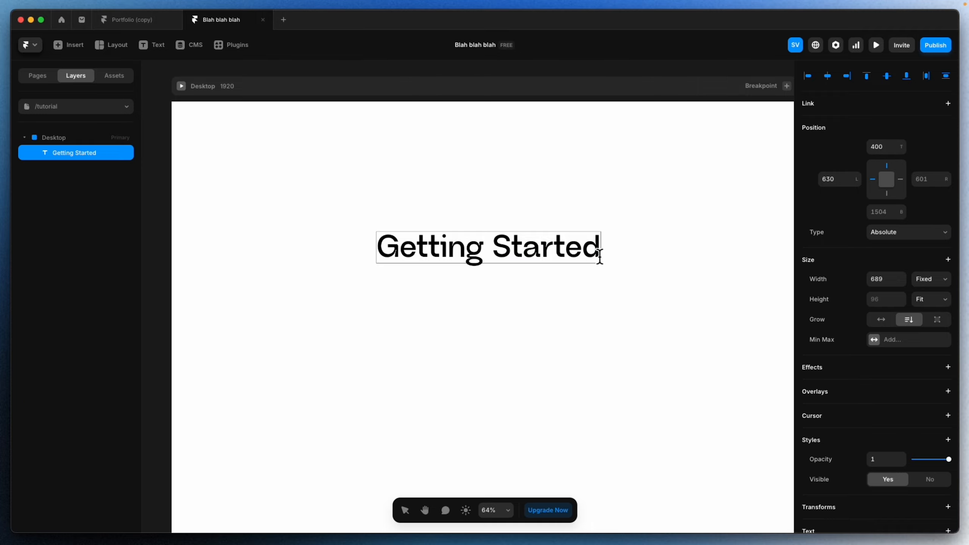
pyautogui.write('fdfdf')
pyautogui.press('Escape')
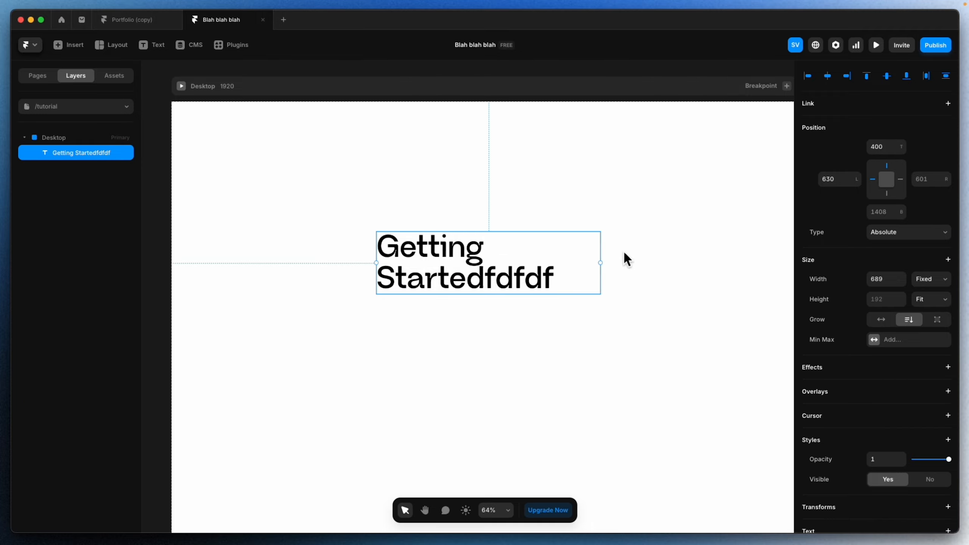
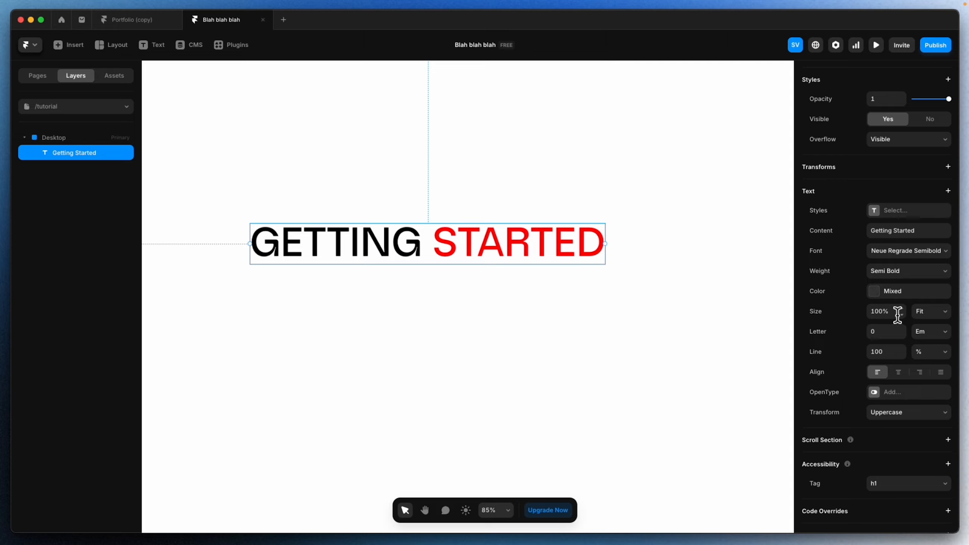
# - Change the "Getting Started" heading's width to Relative and set it to 80%
pyautogui.scroll(5, 898, 315)
pyautogui.click(939, 147)
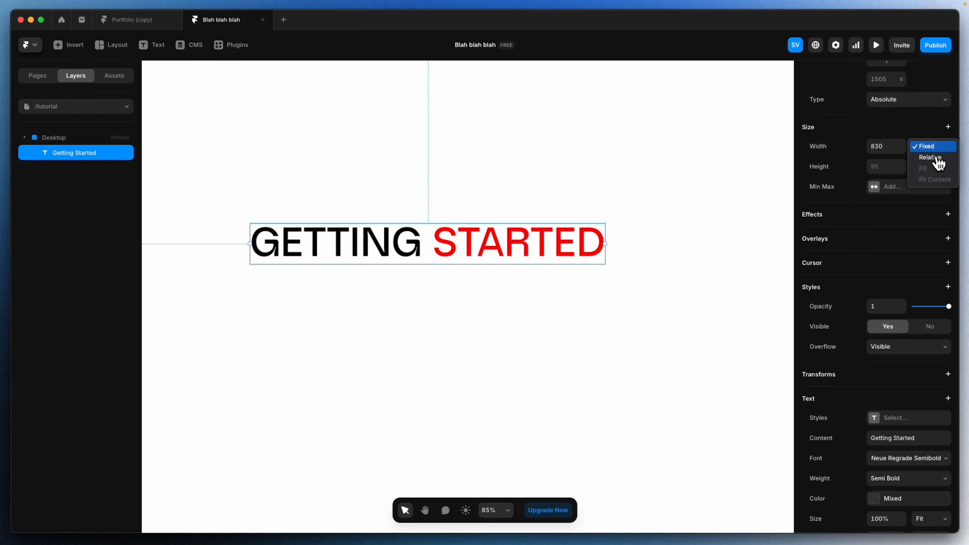
pyautogui.click(918, 152)
pyautogui.click(917, 157)
pyautogui.click(894, 148)
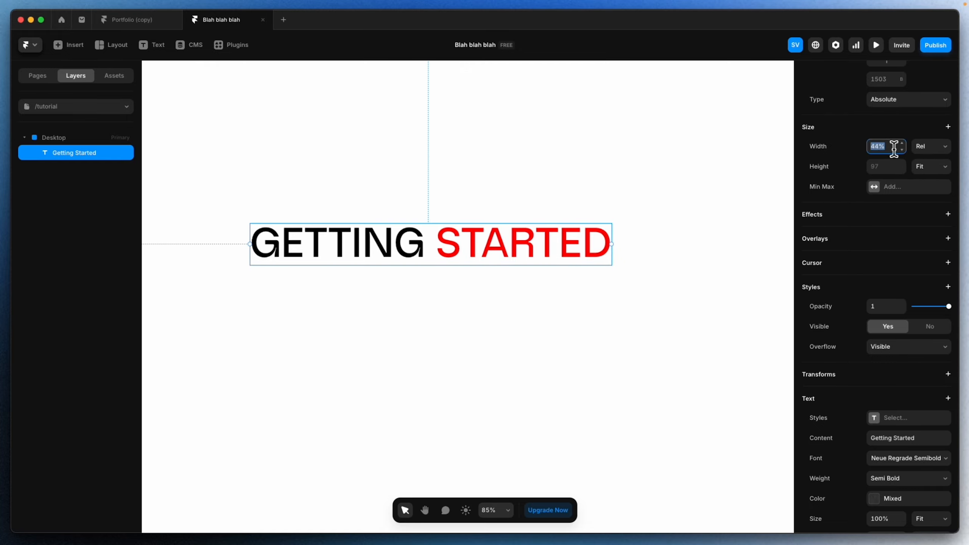
pyautogui.write('80')
pyautogui.press('Return')
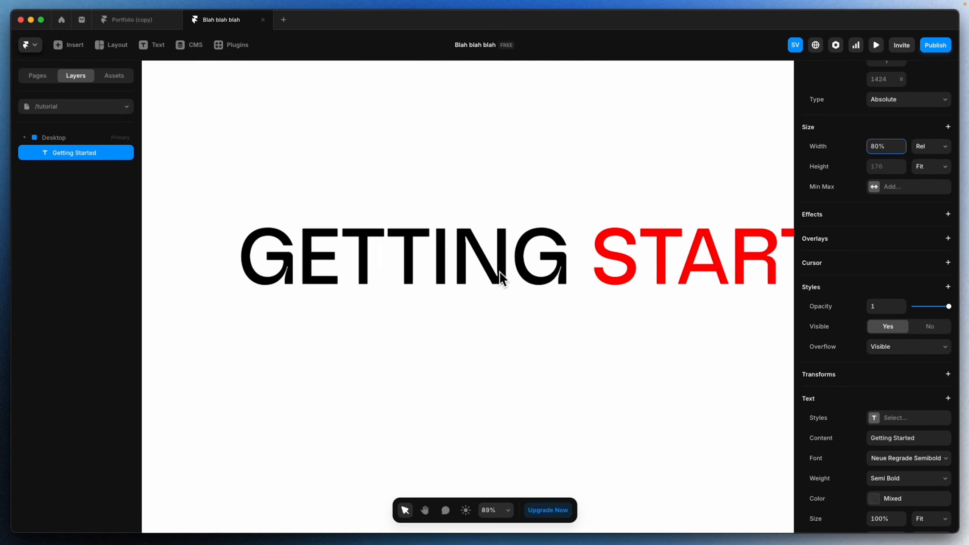
# - Preview the tutorial page, check how the heading scales when the preview is resized, and return to the canvas
pyautogui.scroll(-5, 500, 272)
pyautogui.moveTo(587, 275); pyautogui.dragTo(527, 270)
pyautogui.click(238, 142)
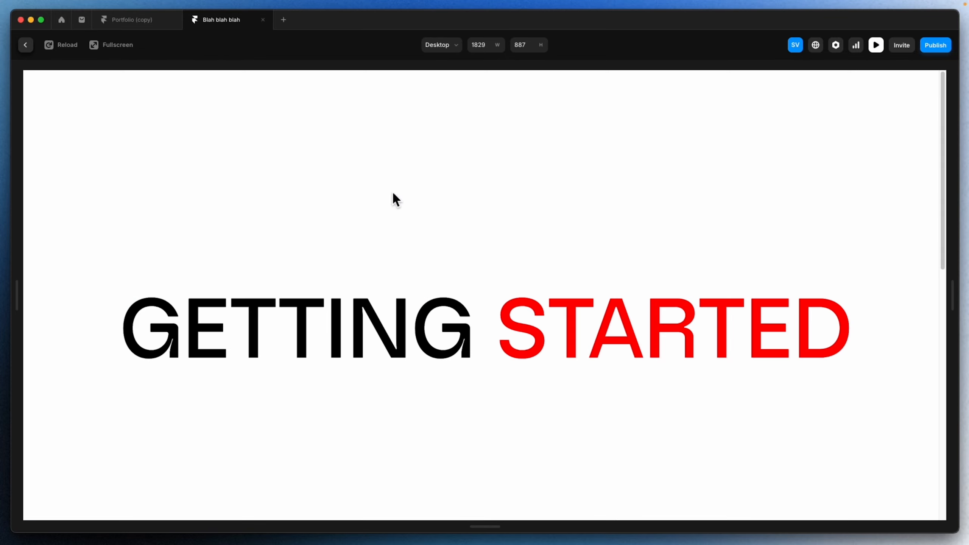
pyautogui.click(941, 298)
pyautogui.scroll(5, 746, 329)
pyautogui.moveTo(950, 296)
pyautogui.mouseDown()
pyautogui.moveTo(747, 290)
pyautogui.moveTo(950, 292)
pyautogui.mouseUp()
pyautogui.click(21, 46)
# - Switch to the Portfolio (copy) project and copy the "DESIGNit" logo text from its hero section
pyautogui.click(133, 19)
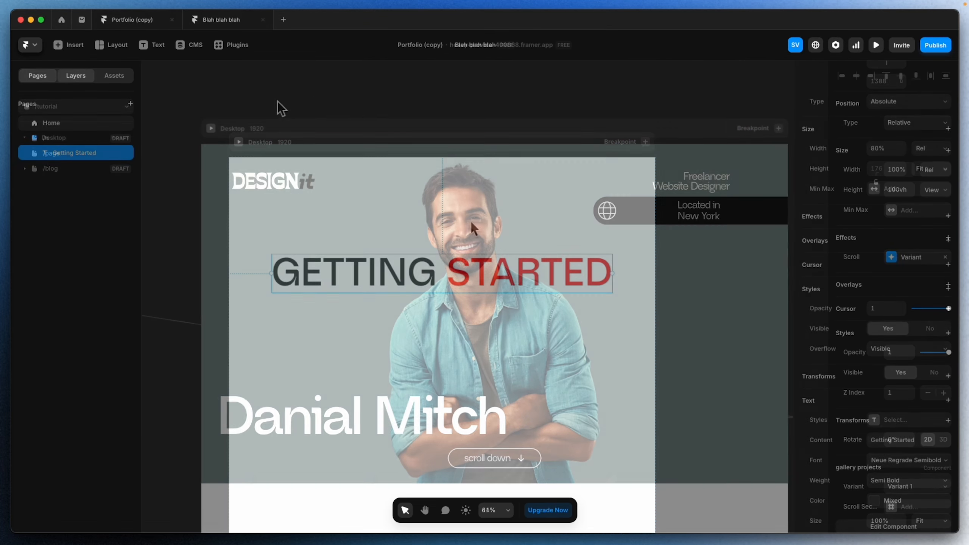
pyautogui.click(261, 186)
pyautogui.rightClick(261, 185)
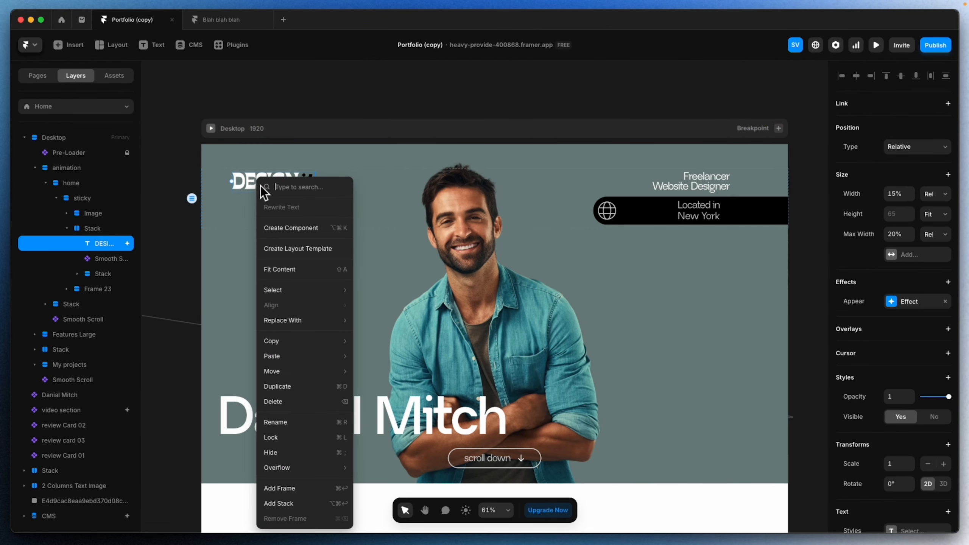
pyautogui.moveTo(287, 340)
pyautogui.click(375, 344)
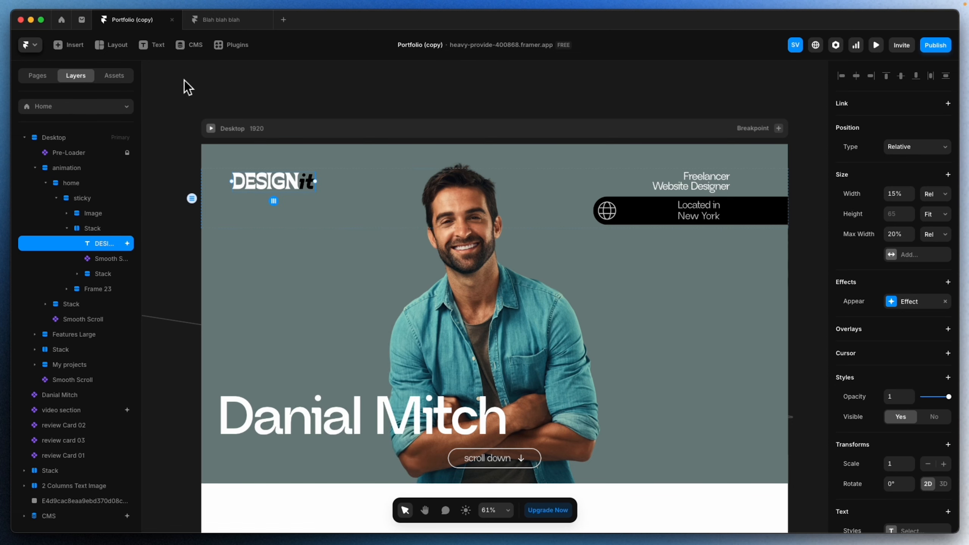
# - Return to the Blah blah blah project and paste the "DESIGNit" text into the landing section
pyautogui.click(244, 20)
pyautogui.rightClick(345, 220)
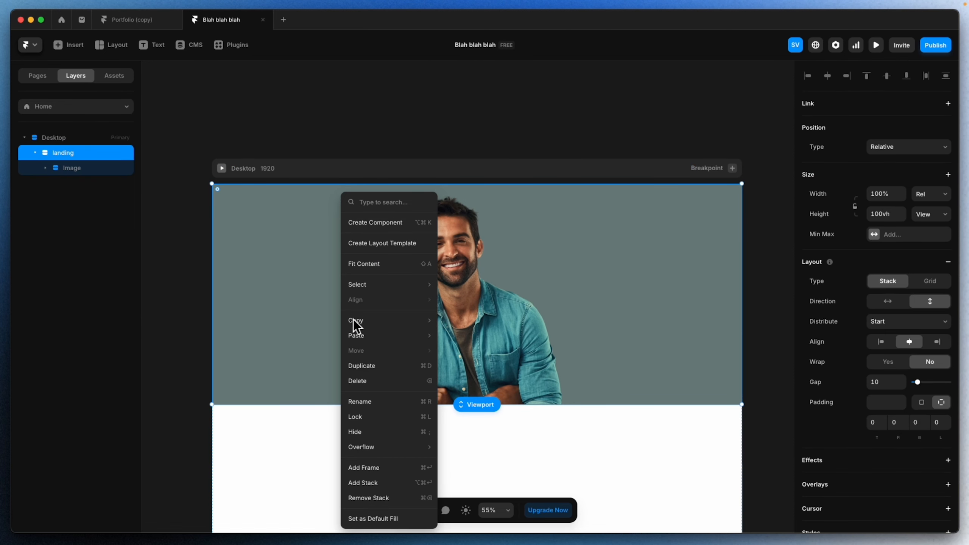
pyautogui.moveTo(359, 340)
pyautogui.click(459, 332)
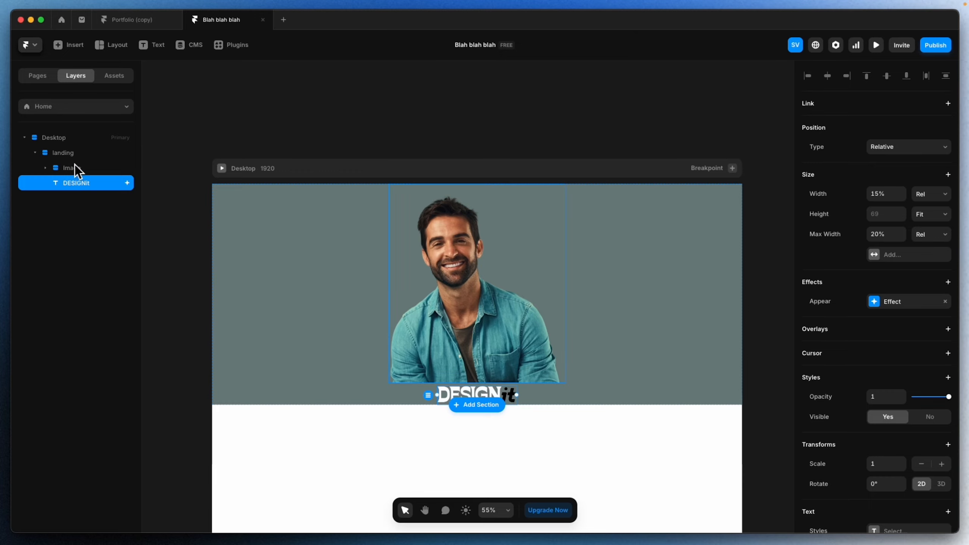
# - Move the "DESIGNit" layer above the Image layer within the landing stack
pyautogui.moveTo(87, 188); pyautogui.dragTo(90, 155)
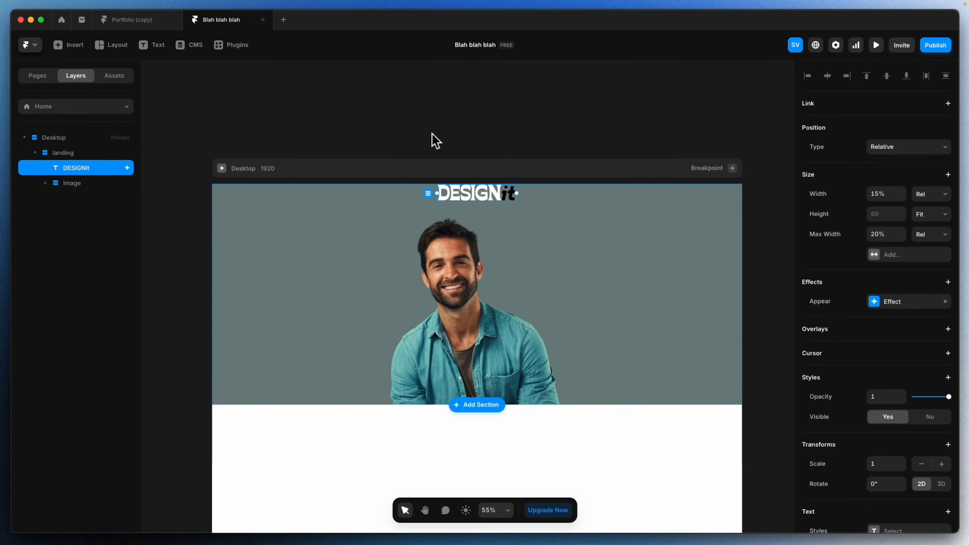
pyautogui.click(70, 153)
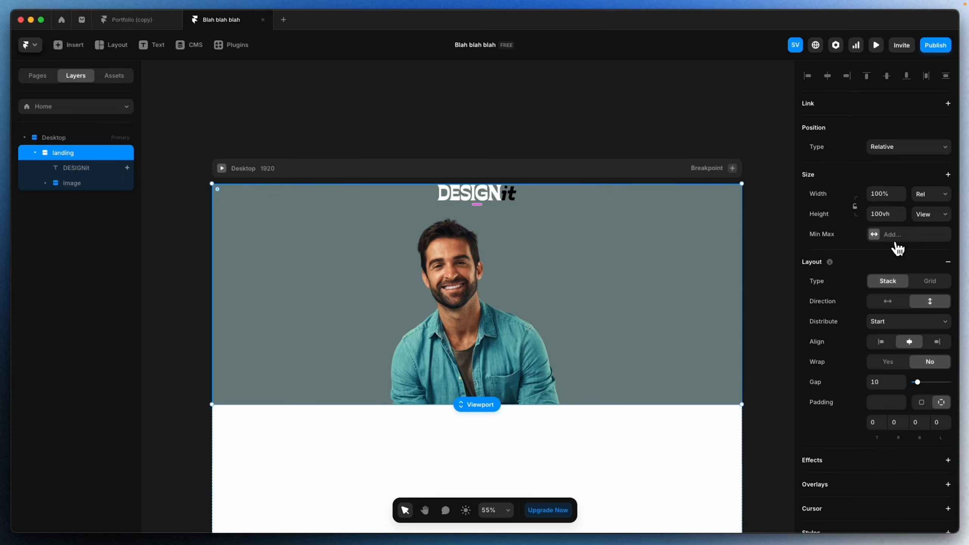
pyautogui.click(81, 174)
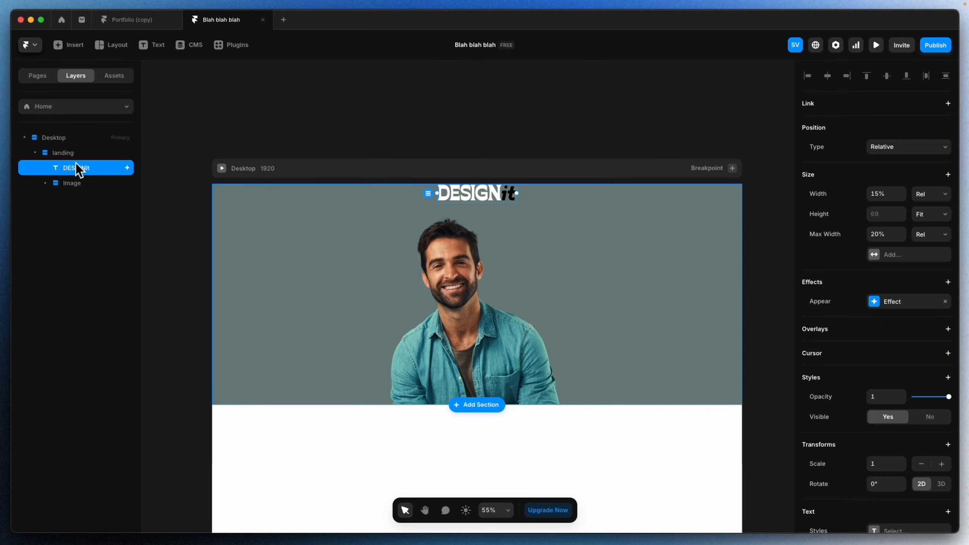
# - Preview the hero section of the Portfolio (copy) project as a layout reference, and return to the Blah blah blah project
pyautogui.click(84, 182)
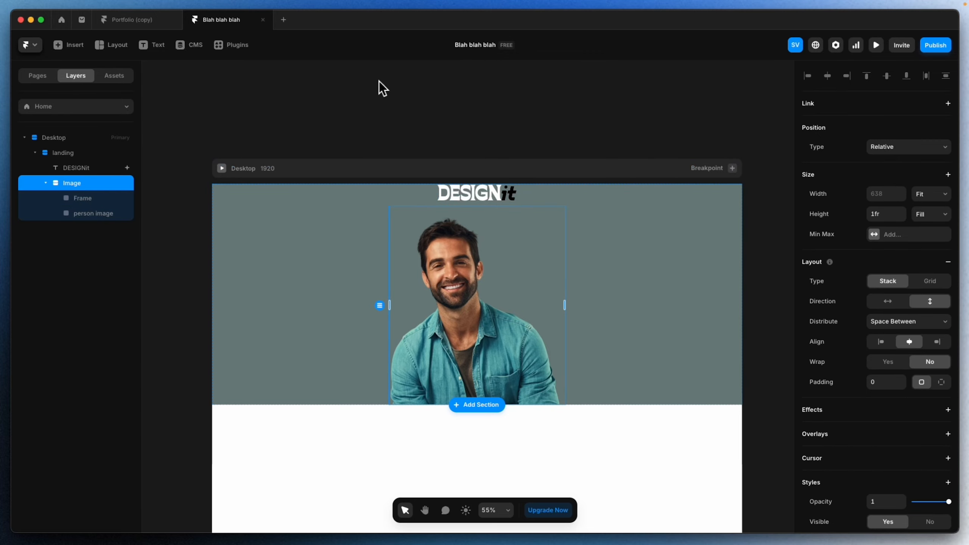
pyautogui.click(123, 20)
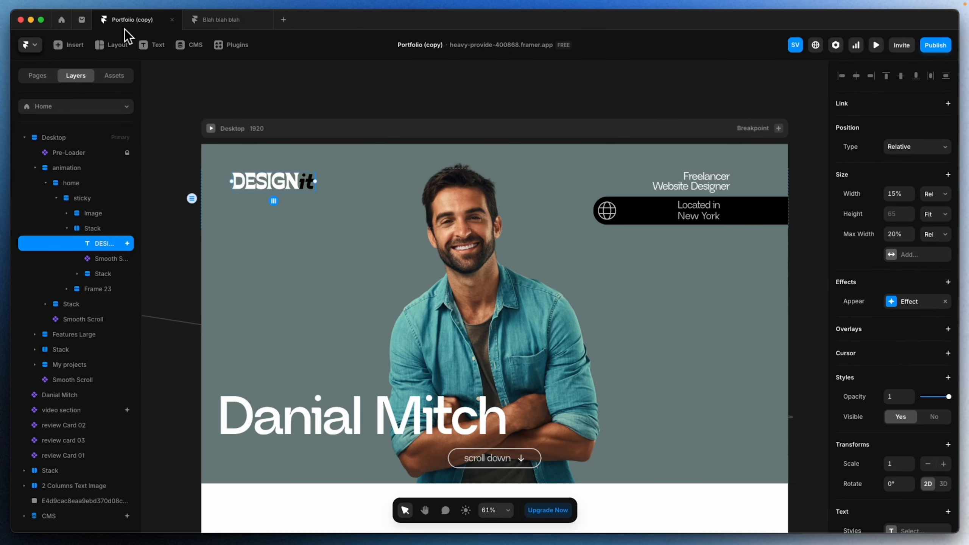
pyautogui.click(209, 126)
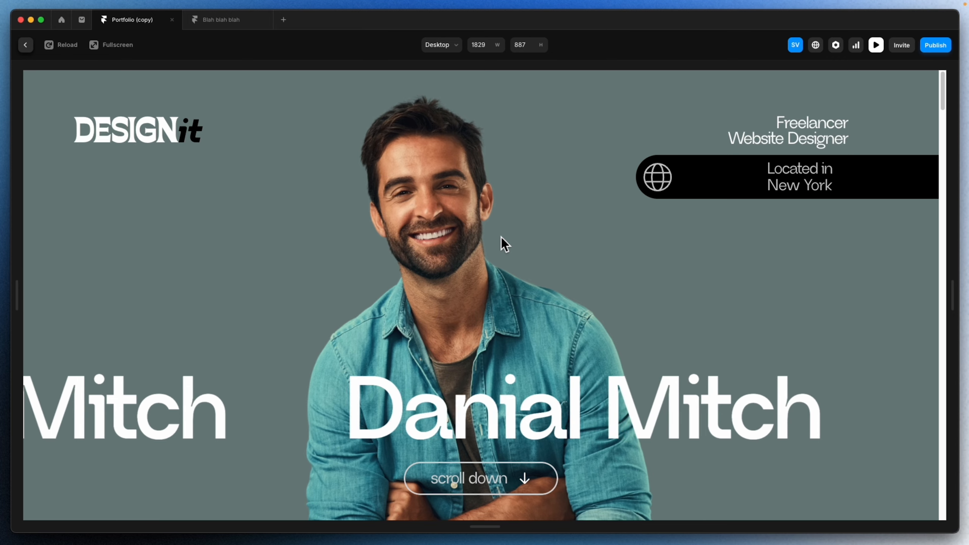
pyautogui.click(227, 26)
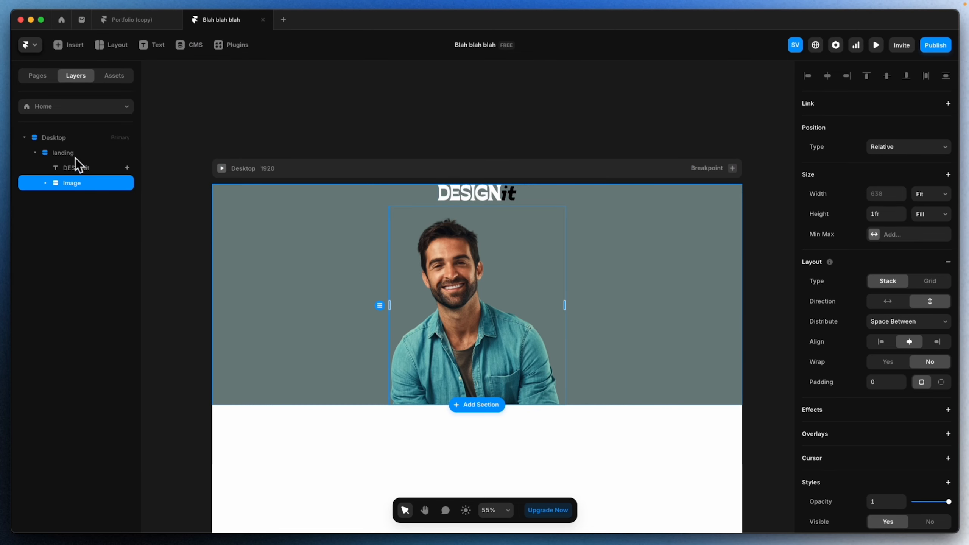
# - Change the landing stack's layout direction to horizontal
pyautogui.click(75, 154)
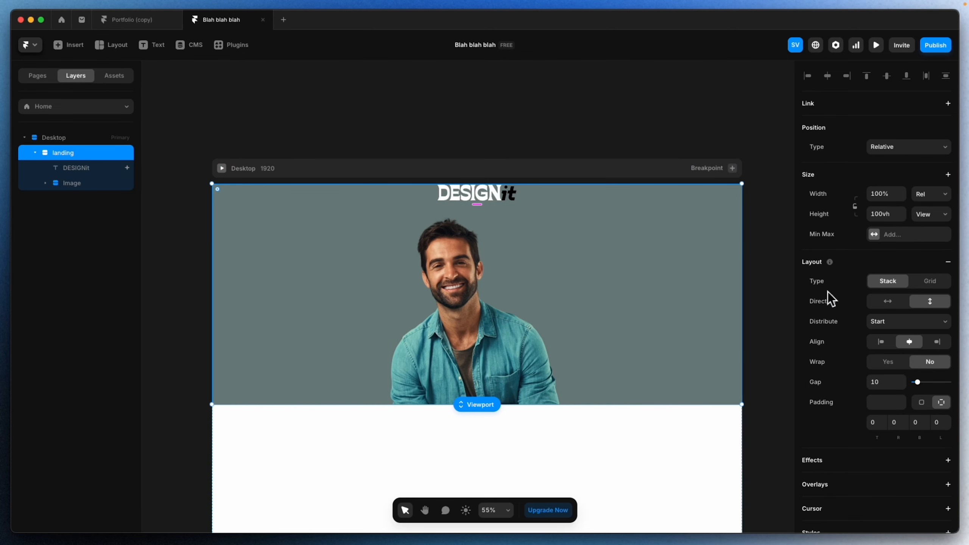
pyautogui.click(900, 308)
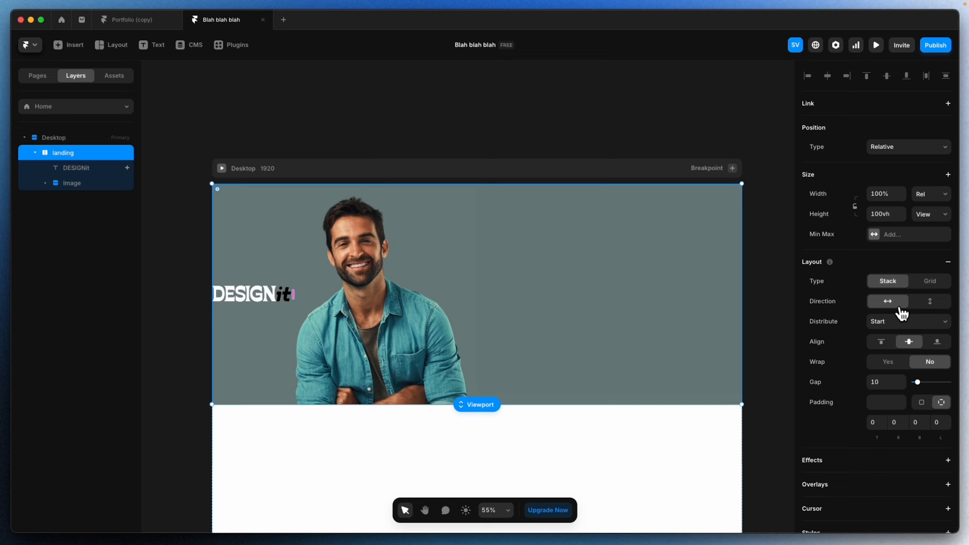
# - Set the Image layer's position type to Absolute and centre it horizontally within the landing section
pyautogui.click(86, 180)
pyautogui.click(903, 148)
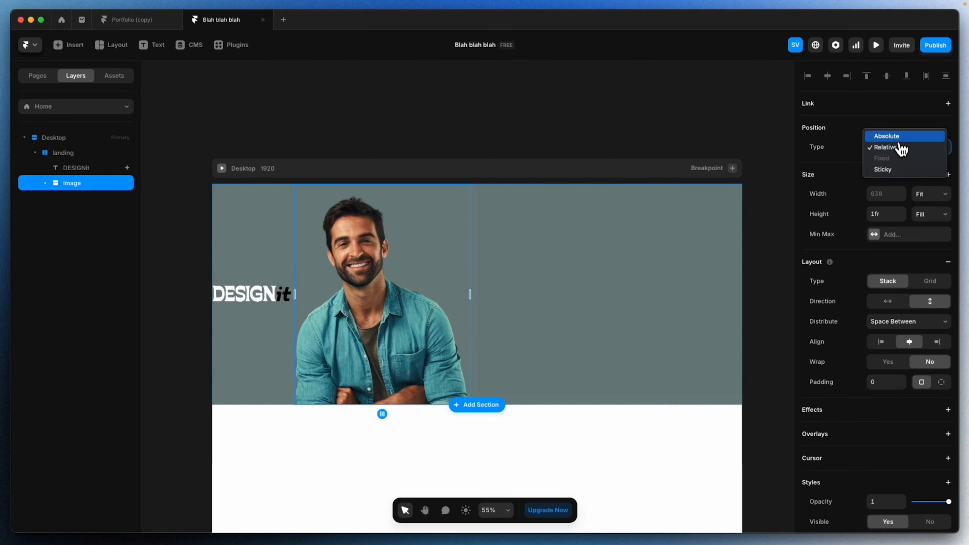
pyautogui.click(895, 137)
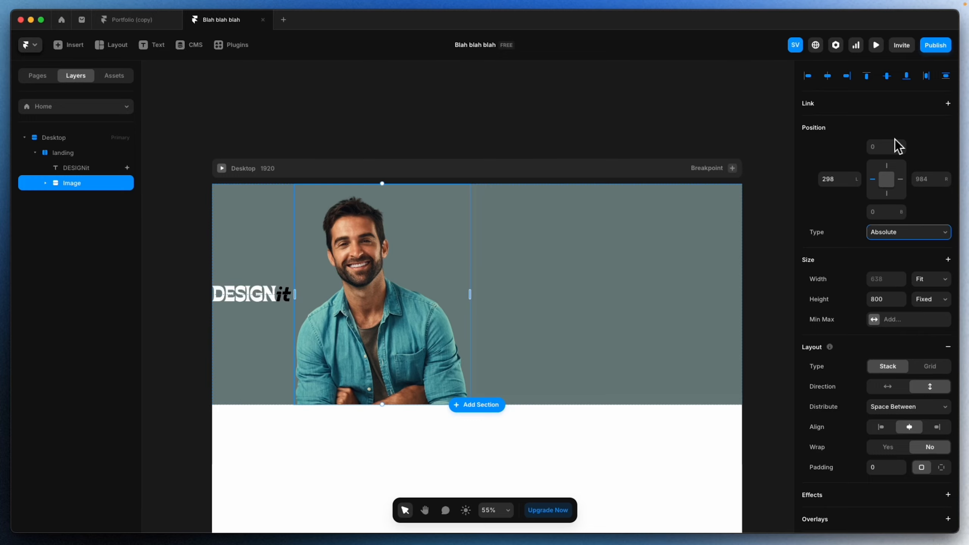
pyautogui.moveTo(379, 274); pyautogui.dragTo(469, 274)
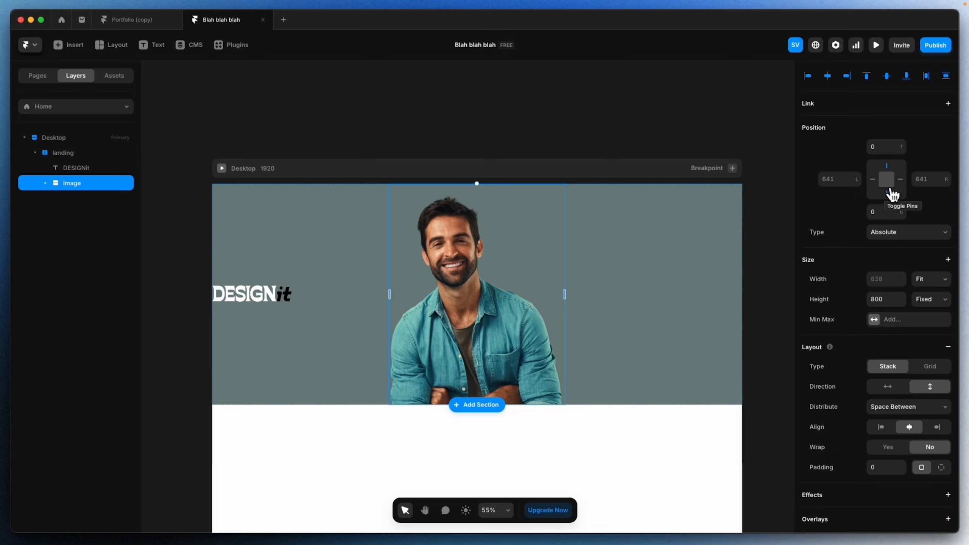
# - Pin the Image layer to the right edge of the landing section with an offset of 0
pyautogui.click(926, 179)
pyautogui.write('0')
pyautogui.press('Return')
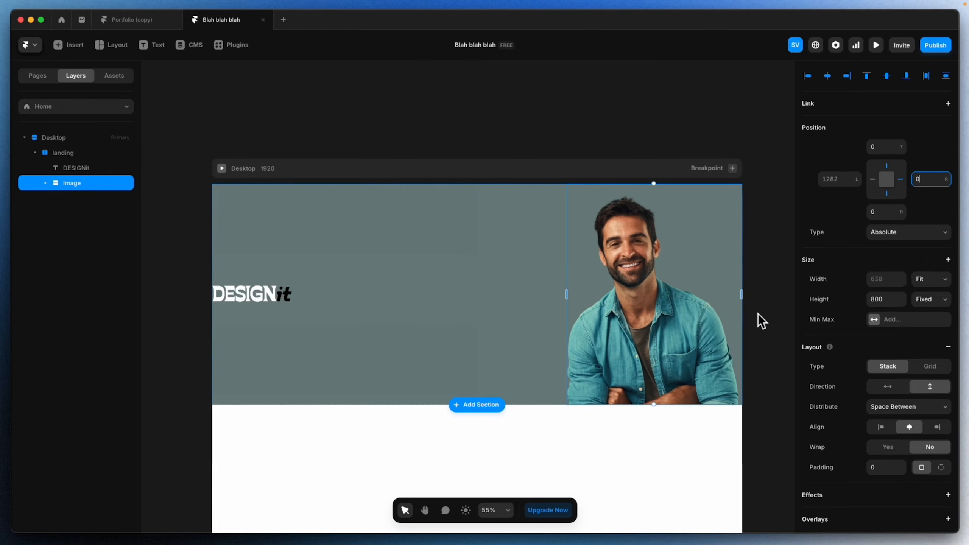
# - Preview the right-pinned image at a narrower page width, and restore its centred position on the canvas
pyautogui.click(221, 168)
pyautogui.moveTo(940, 296); pyautogui.dragTo(865, 304)
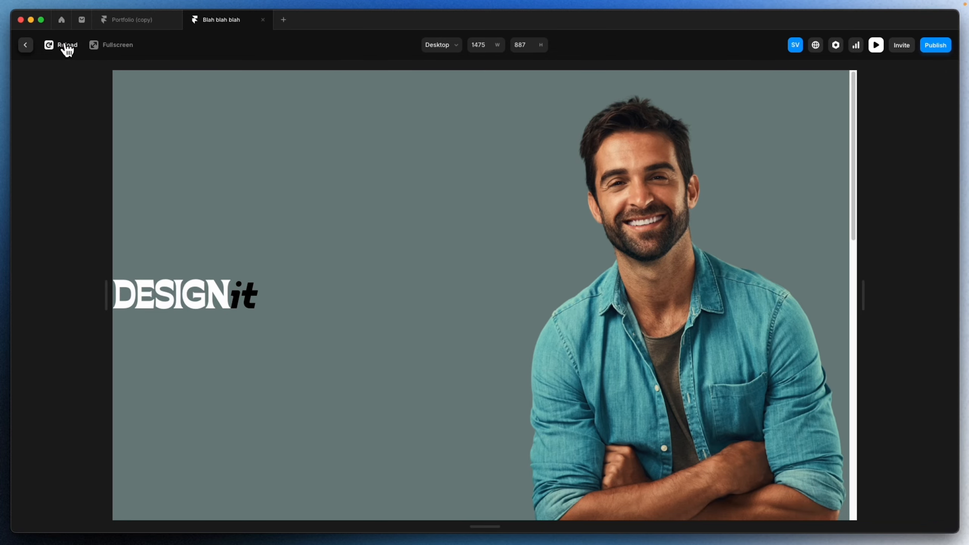
pyautogui.click(26, 45)
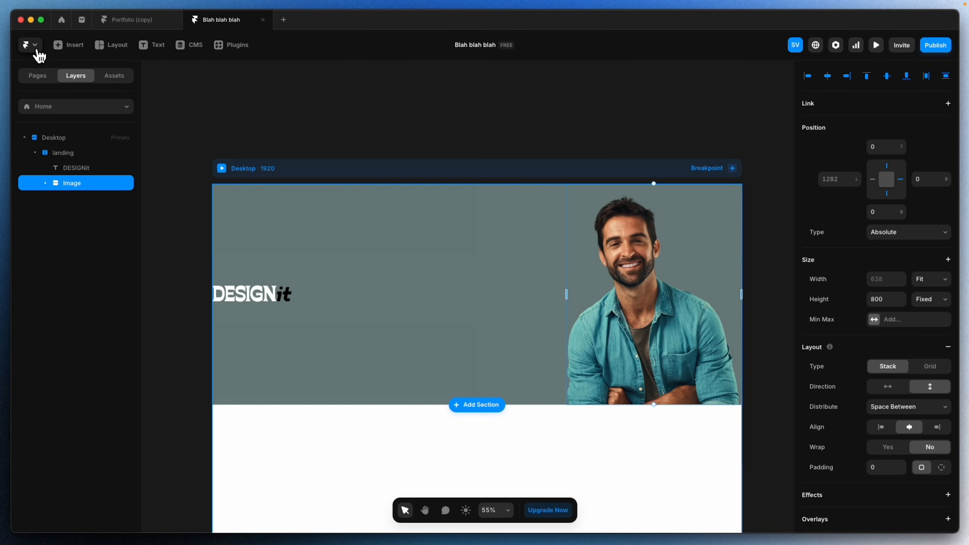
pyautogui.click(885, 203)
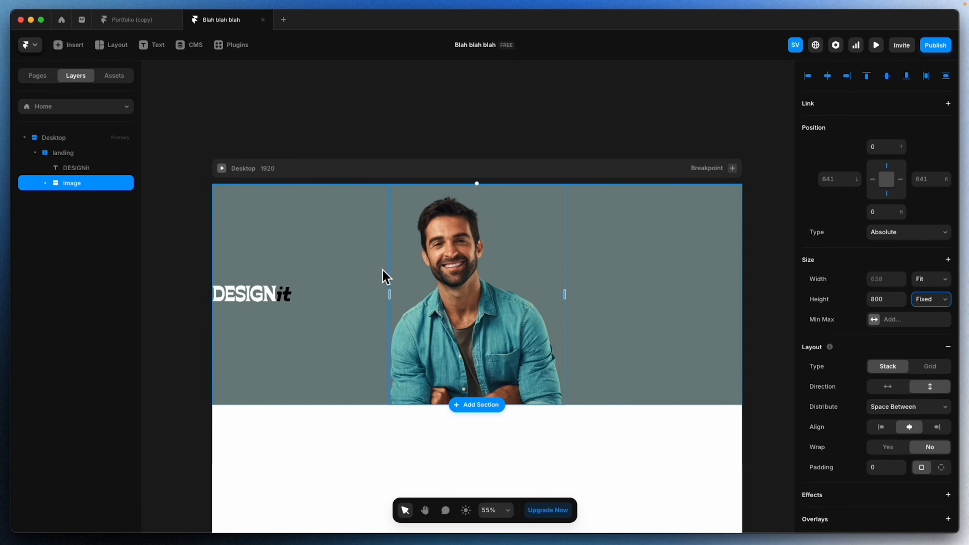
# - Look through the Image layer's height sizing options without changing them, and preview the page with the centred image
pyautogui.click(928, 304)
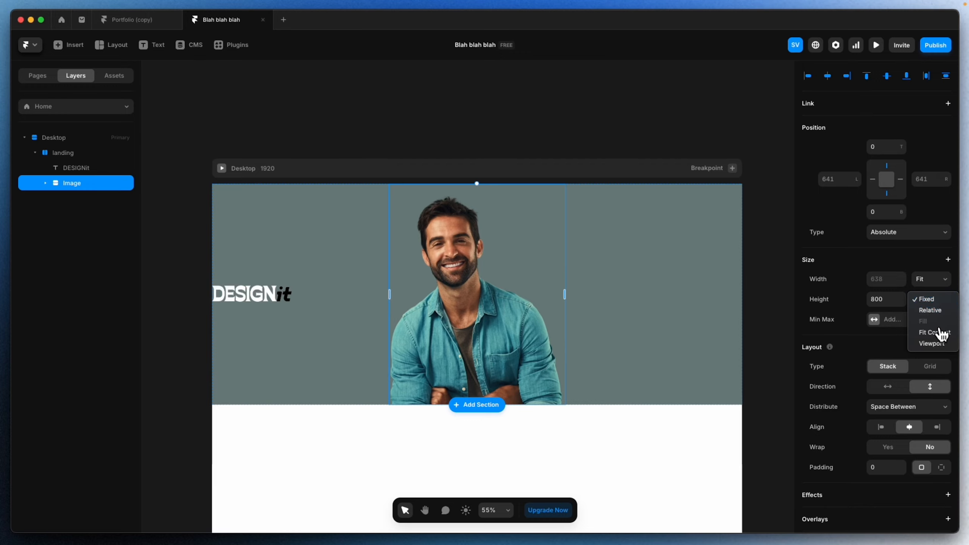
pyautogui.press('Escape')
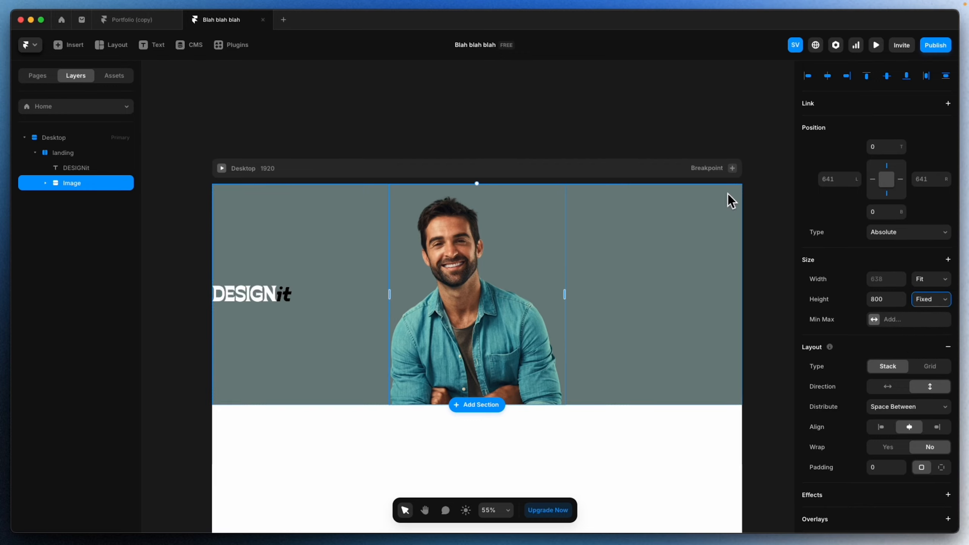
pyautogui.click(221, 168)
pyautogui.moveTo(481, 526)
pyautogui.mouseDown()
pyautogui.moveTo(478, 476)
pyautogui.moveTo(488, 461)
pyautogui.moveTo(491, 525)
pyautogui.mouseUp()
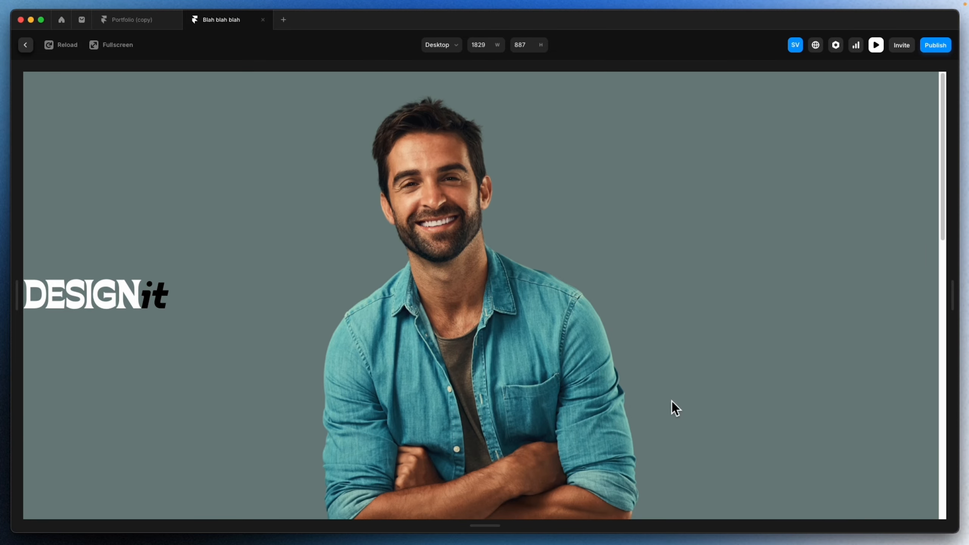
pyautogui.click(26, 45)
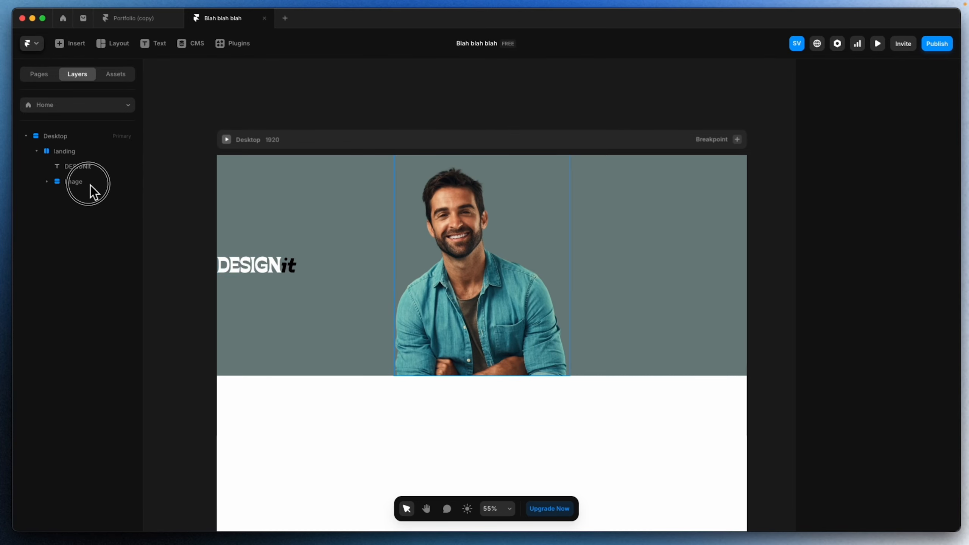
# - Copy the "Freelancer Website Designer / Located in New York" stack from Portfolio (copy) and paste it after DESIGNit in the landing section
pyautogui.click(89, 184)
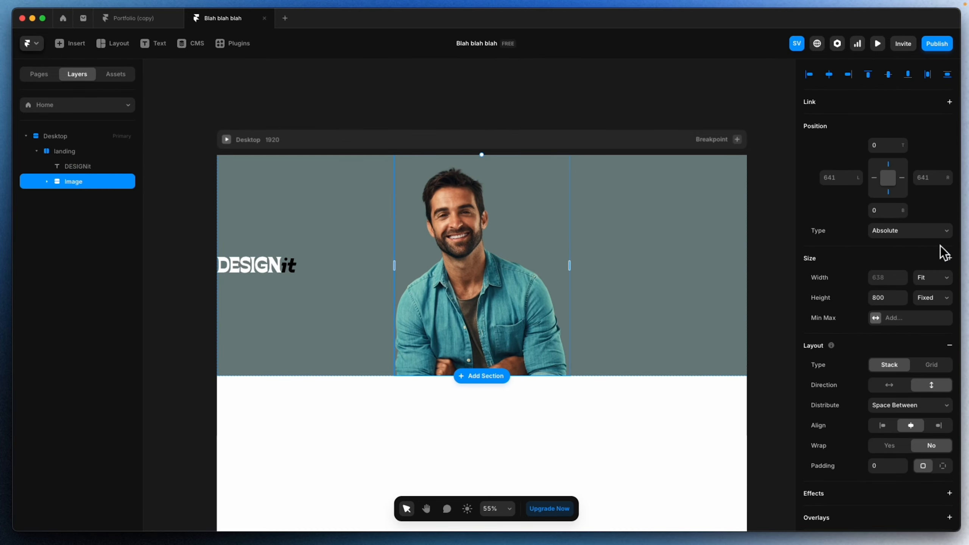
pyautogui.click(92, 165)
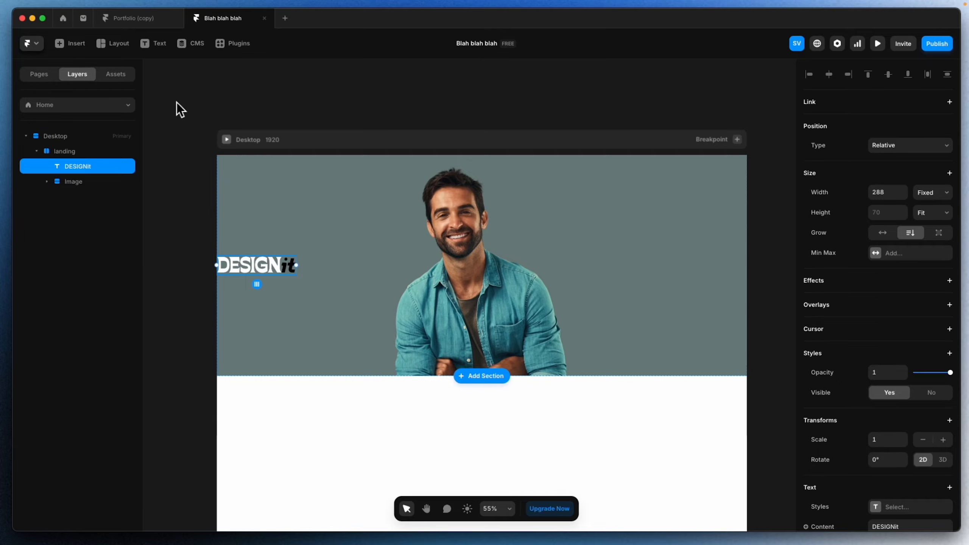
pyautogui.click(134, 18)
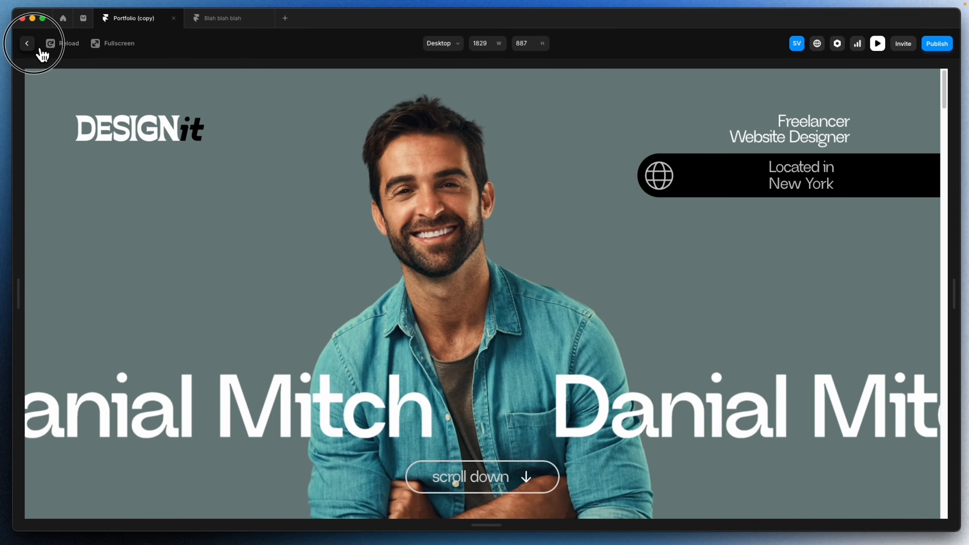
pyautogui.click(28, 44)
pyautogui.click(96, 151)
pyautogui.click(88, 166)
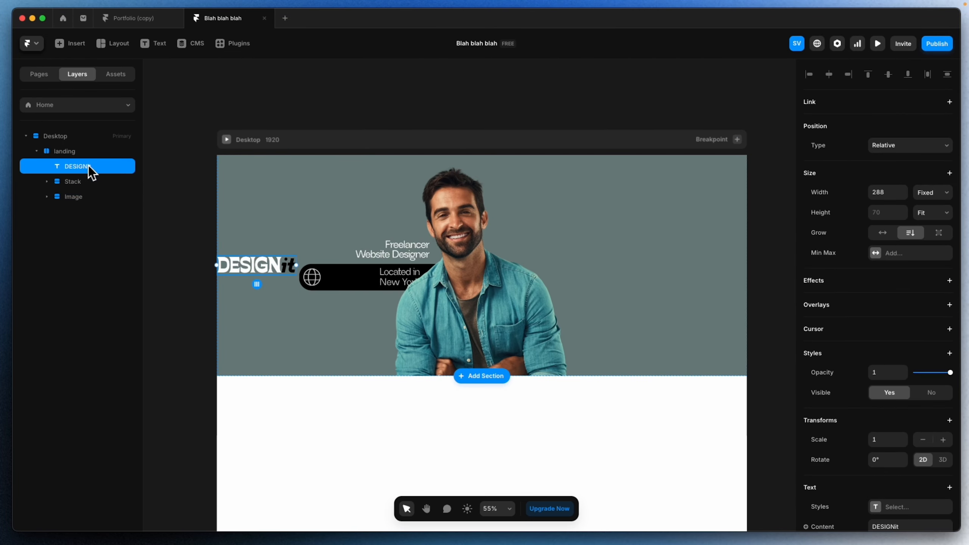
pyautogui.click(53, 183)
# - Examine the landing layer's style settings and the list of additional style properties without adding any
pyautogui.click(93, 152)
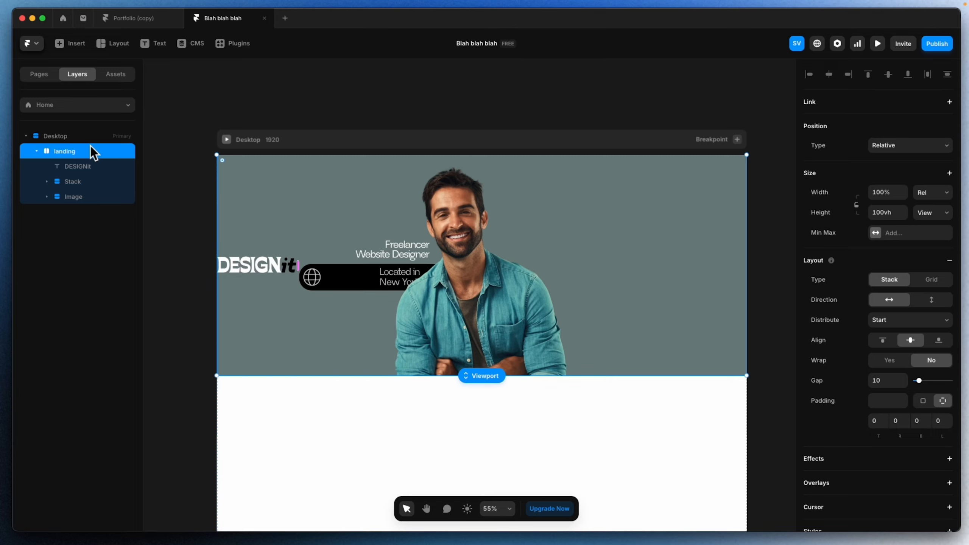
pyautogui.scroll(-8, 947, 339)
pyautogui.click(950, 227)
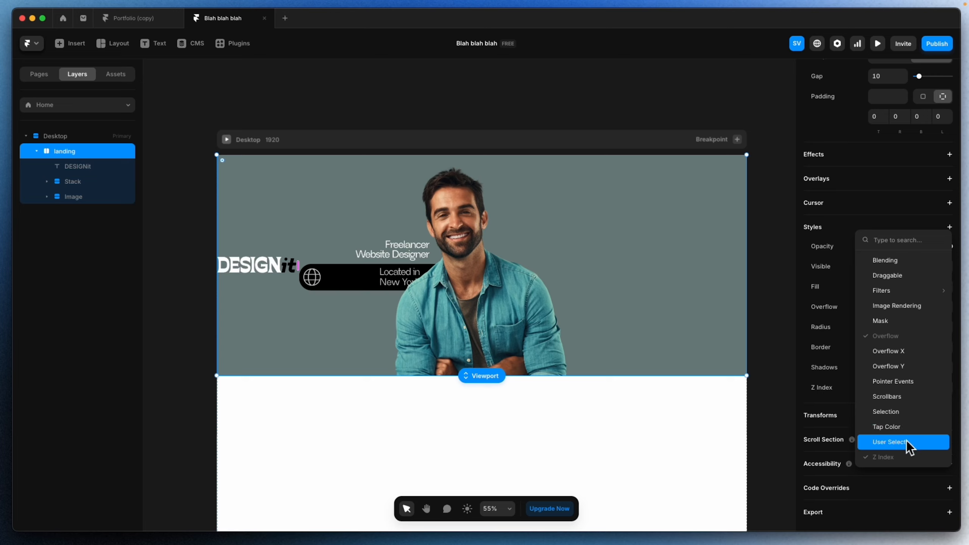
pyautogui.press('Escape')
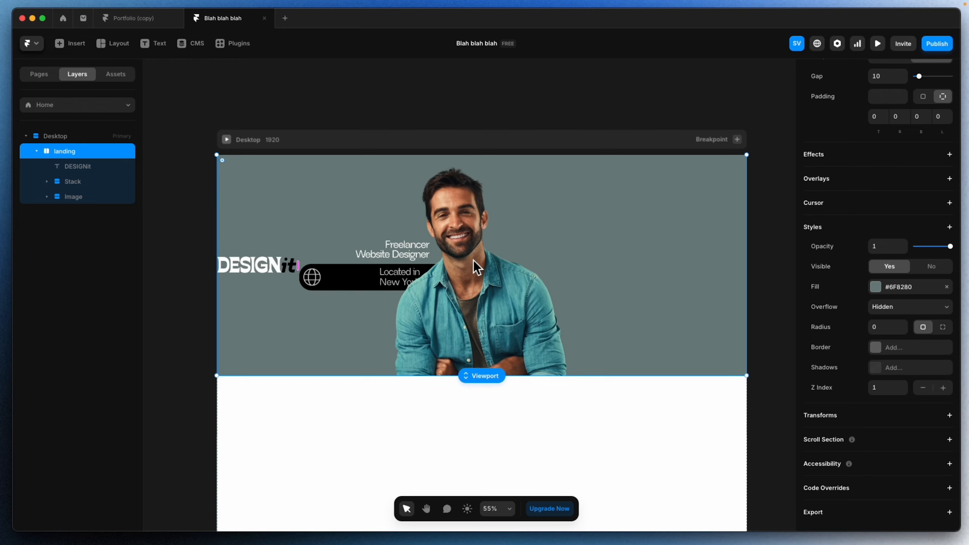
# - Add a Z Index style to the pasted Stack layer, raise it to 2, and undo the last increase
pyautogui.click(68, 182)
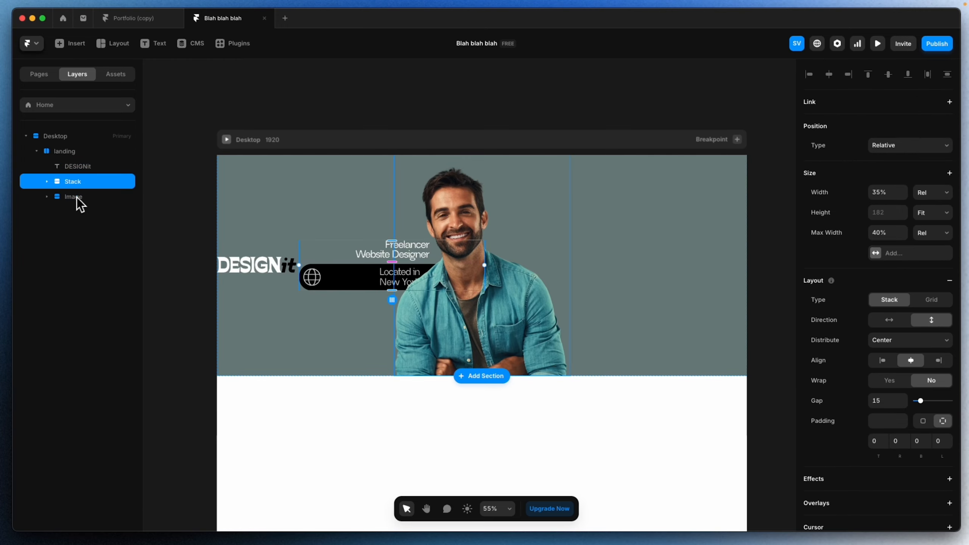
pyautogui.scroll(-7, 924, 313)
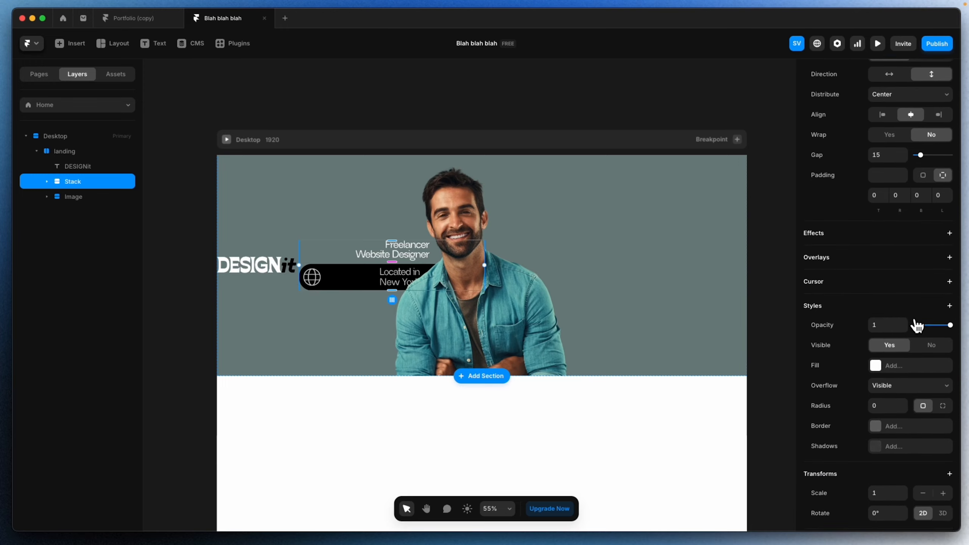
pyautogui.scroll(-1, 915, 315)
pyautogui.click(949, 275)
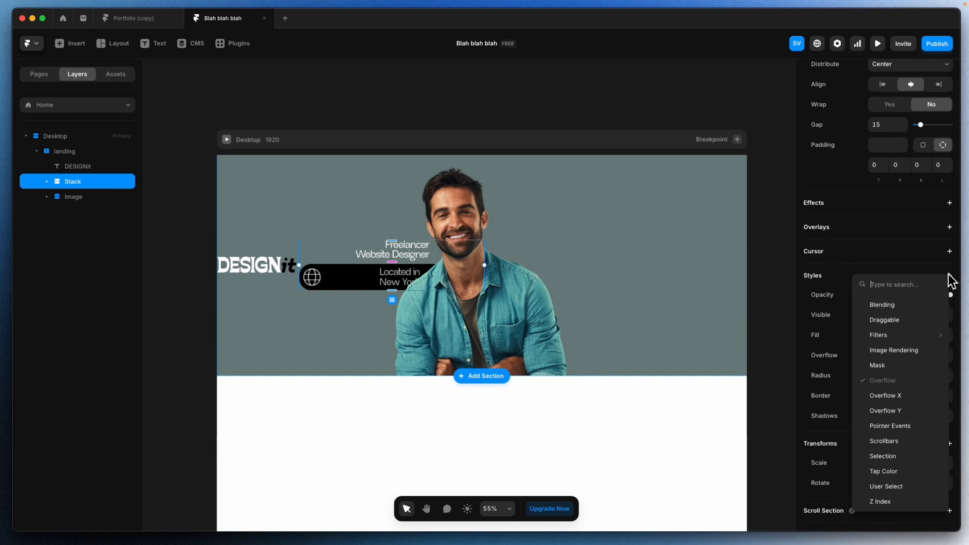
pyautogui.click(888, 503)
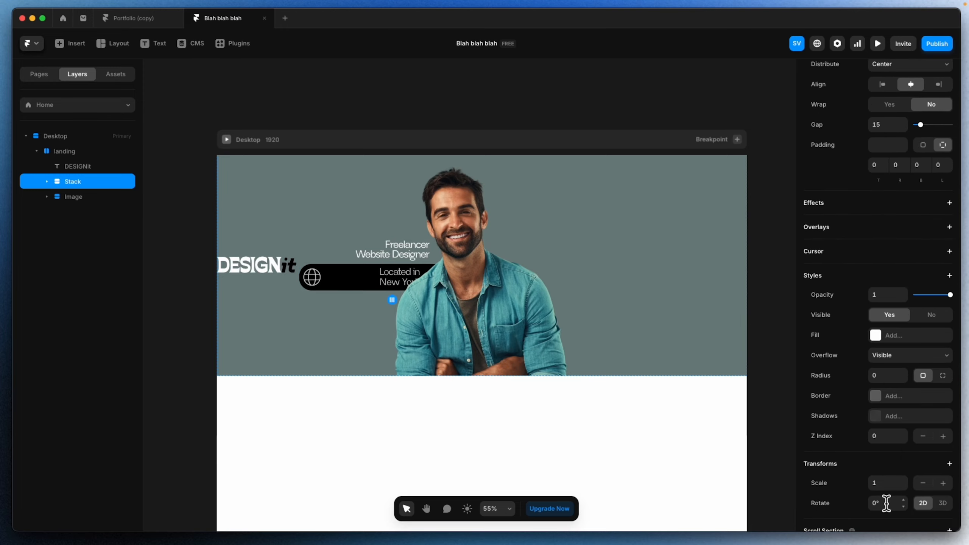
pyautogui.click(909, 435)
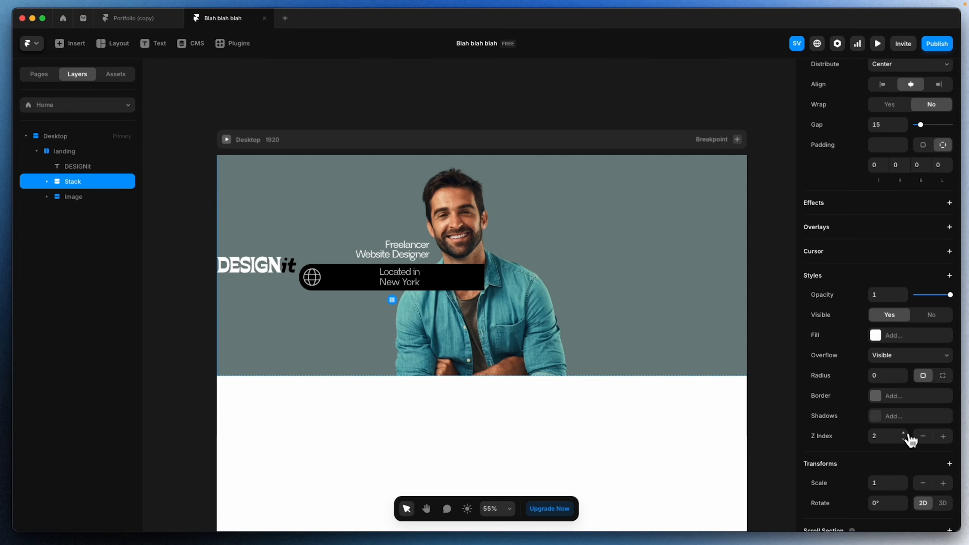
pyautogui.click(465, 280)
pyautogui.press('super+z')
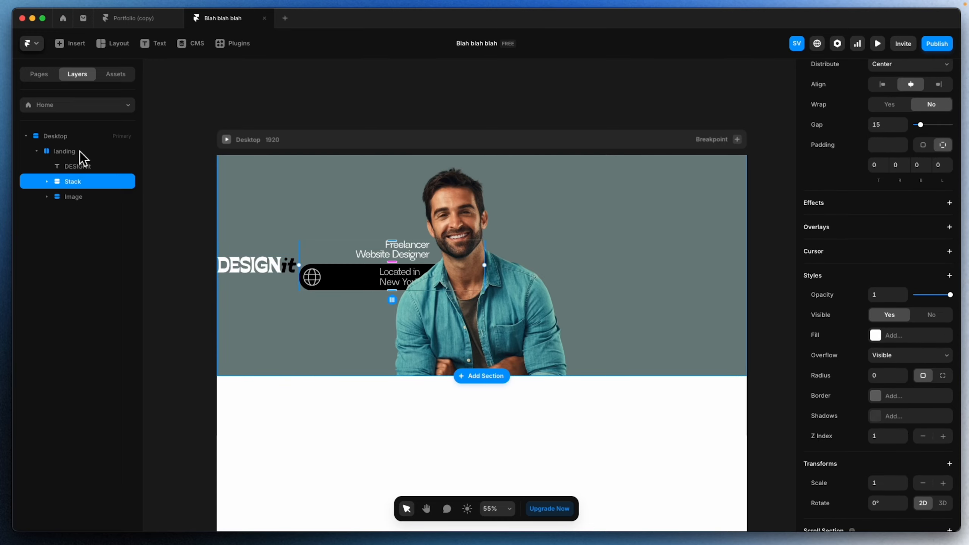
# - Check the logo and text placement in the Portfolio (copy) preview, and return to the Blah blah blah project
pyautogui.click(139, 21)
pyautogui.press('super+p')
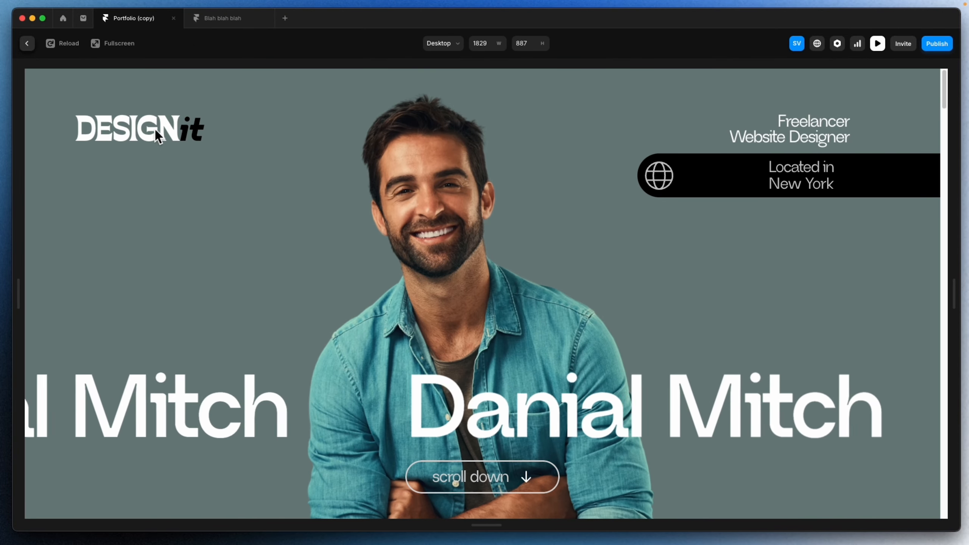
pyautogui.click(211, 19)
# - Set the landing stack's distribution to Space Between and align its contents to the top
pyautogui.click(64, 154)
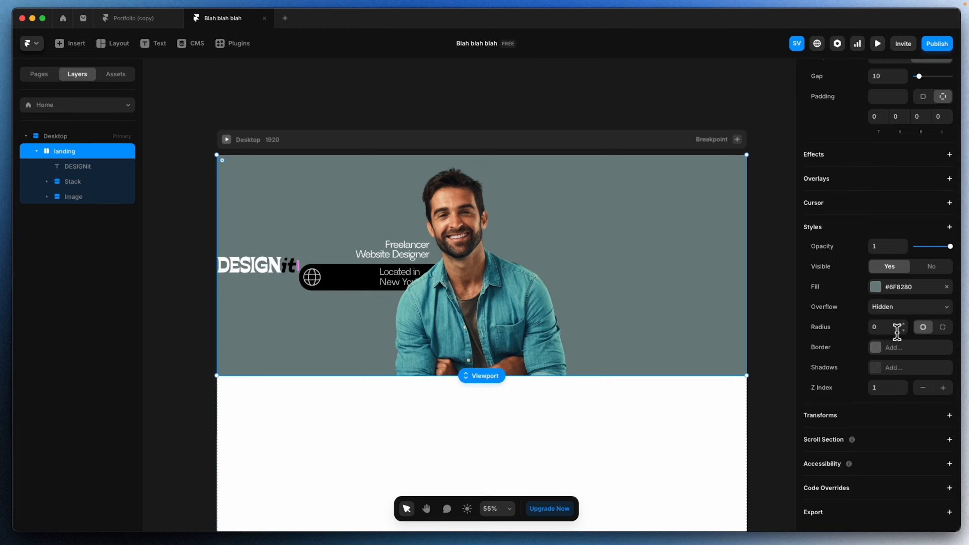
pyautogui.scroll(8, 901, 324)
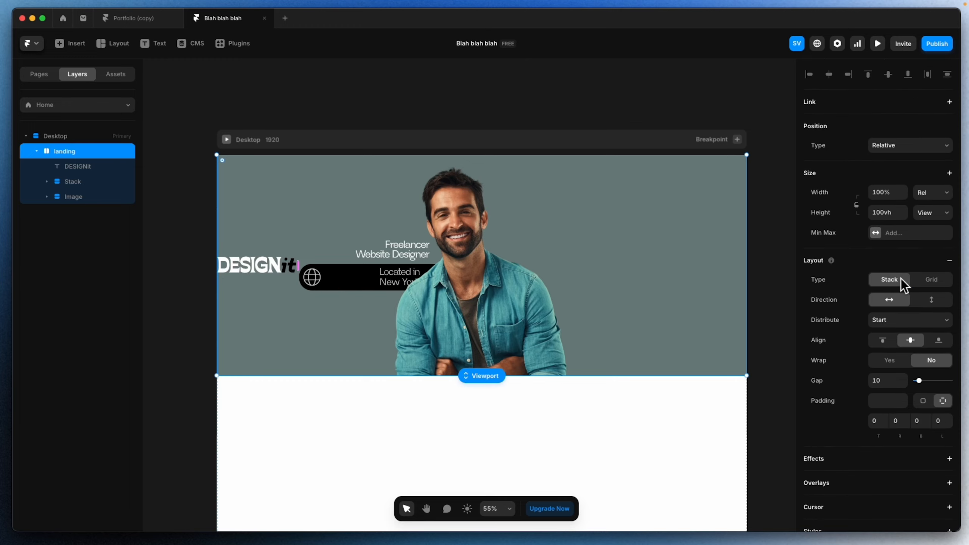
pyautogui.click(910, 321)
pyautogui.click(913, 356)
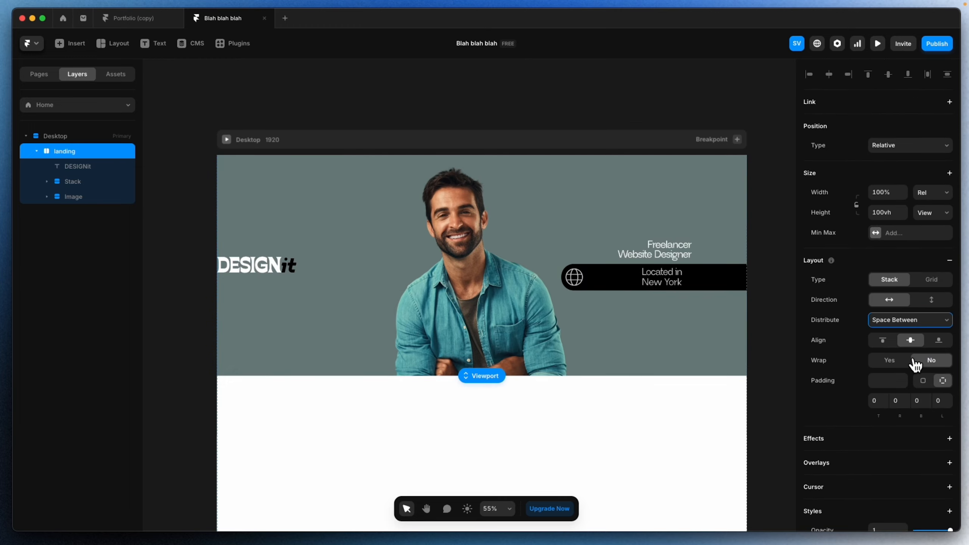
pyautogui.click(883, 341)
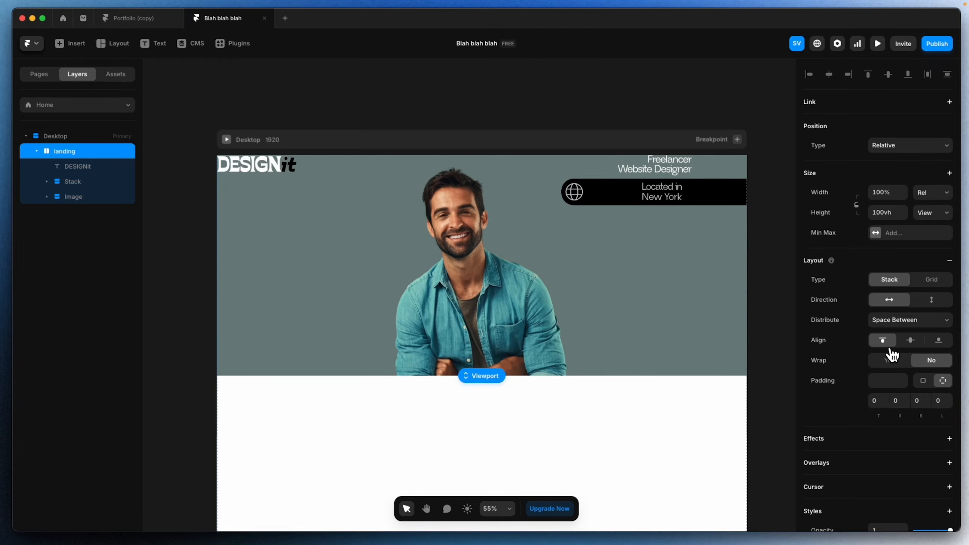
# - Compare with the Portfolio (copy) preview and set the landing stack's padding to 100 at the top and 80 on the left
pyautogui.click(142, 19)
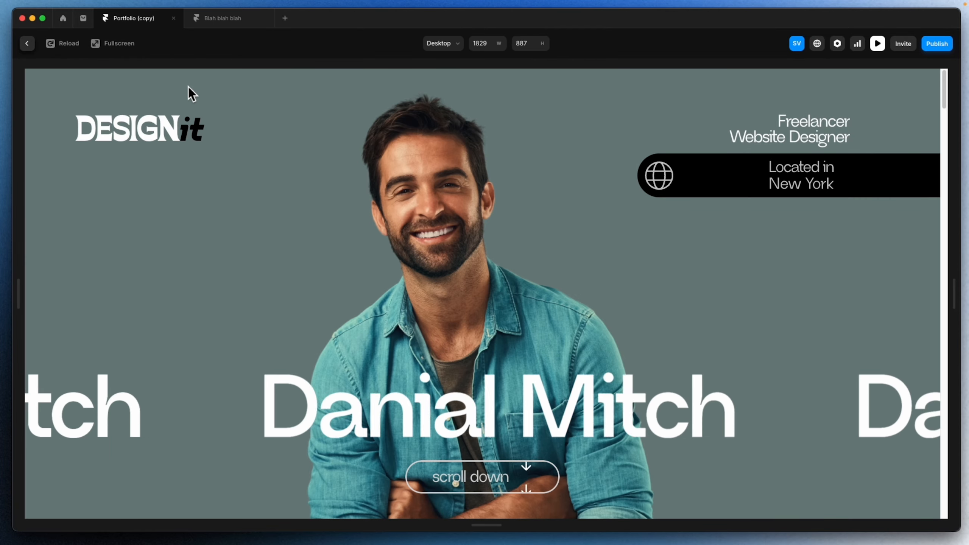
pyautogui.click(238, 26)
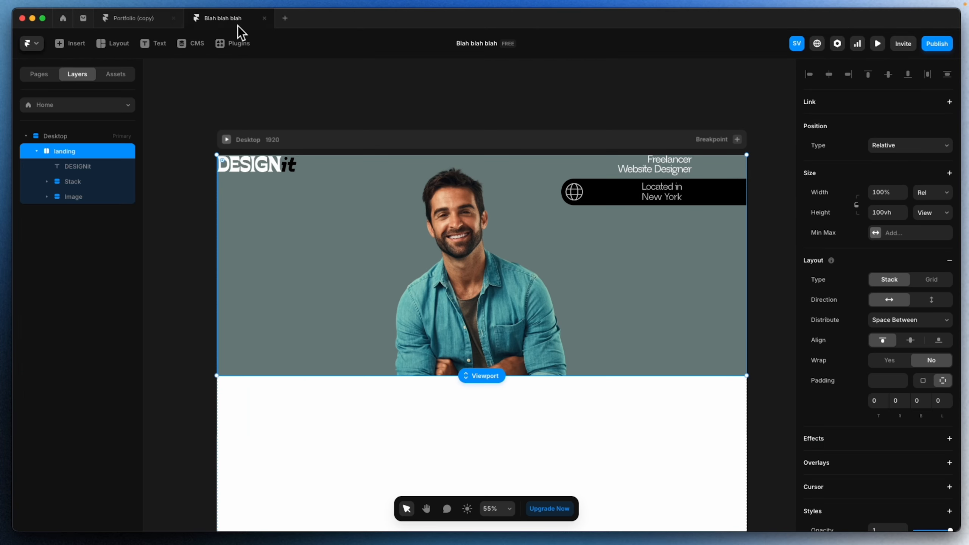
pyautogui.click(878, 401)
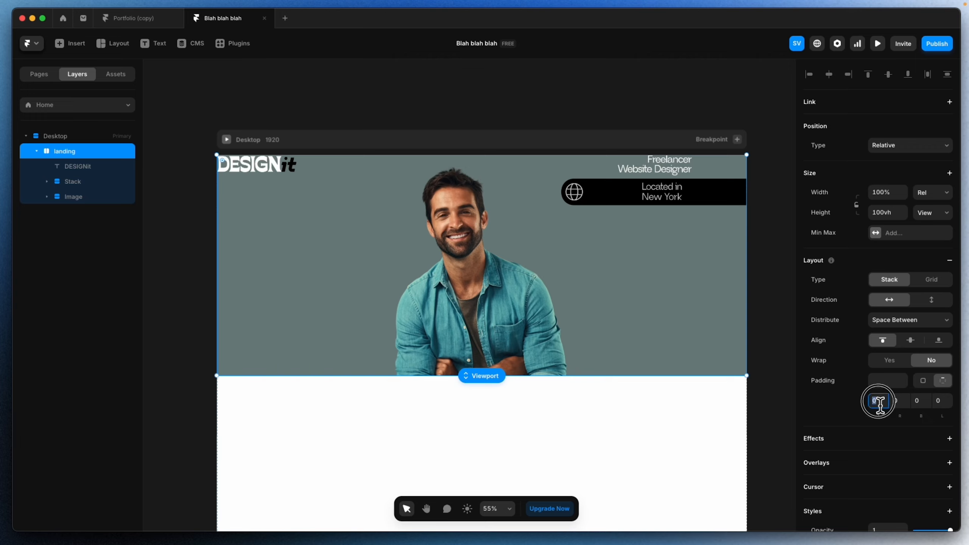
pyautogui.write('100')
pyautogui.press('Return')
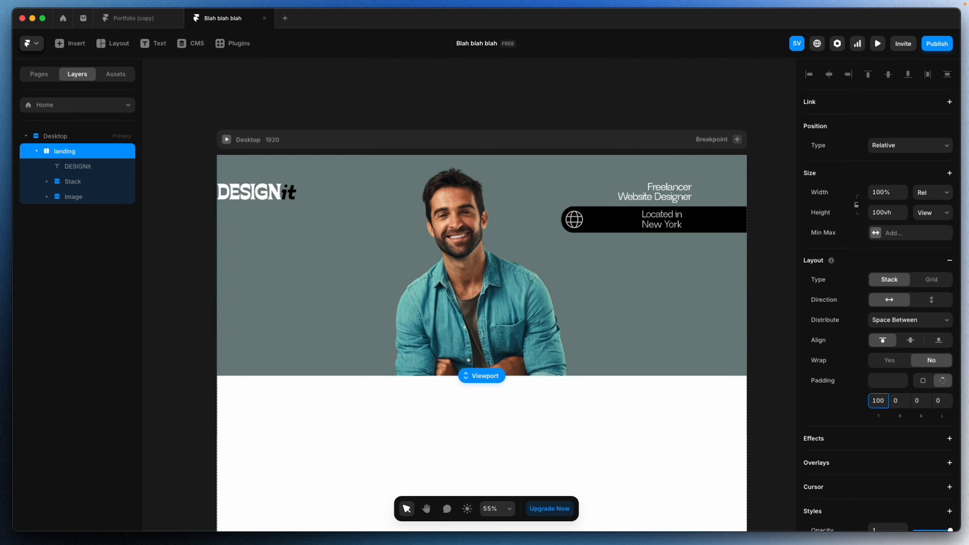
pyautogui.click(944, 402)
pyautogui.write('80')
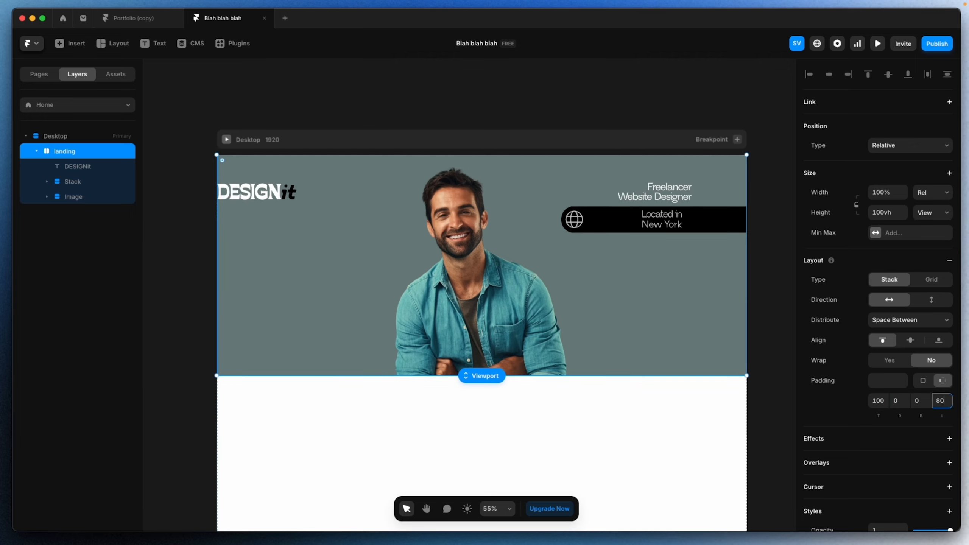
pyautogui.press('Return')
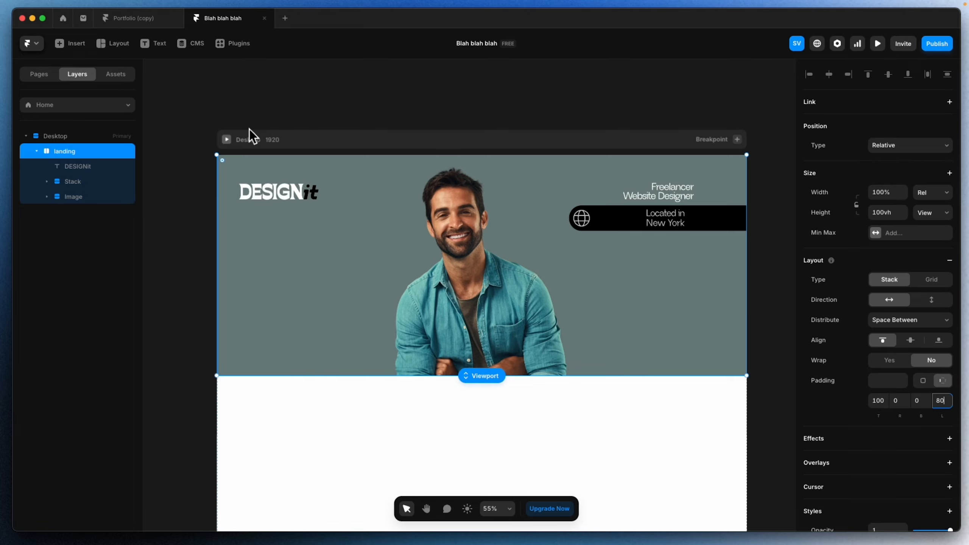
# - Preview the desktop page at a narrower width of about 1385, and examine the right-hand text Stack's size and layout settings
pyautogui.click(226, 139)
pyautogui.moveTo(958, 292); pyautogui.dragTo(843, 293)
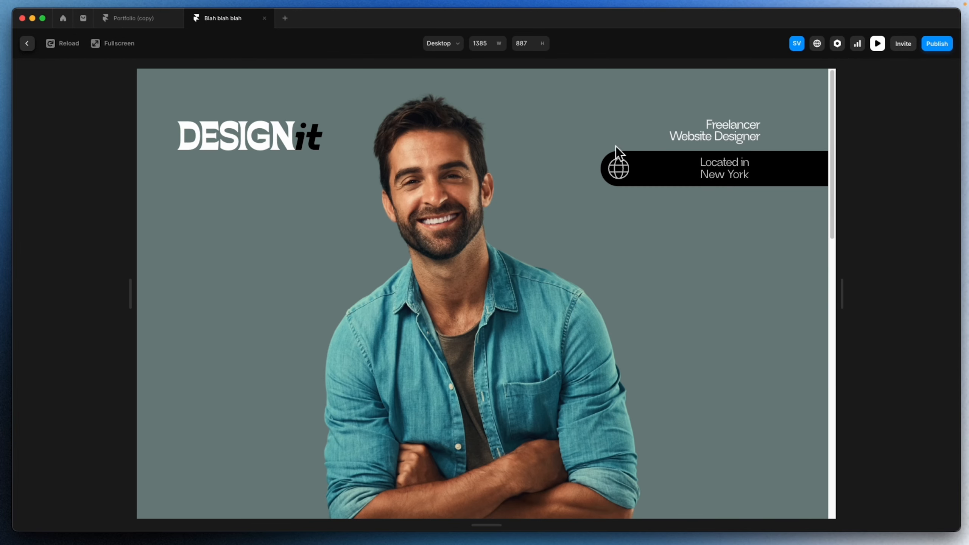
pyautogui.click(27, 43)
pyautogui.click(629, 181)
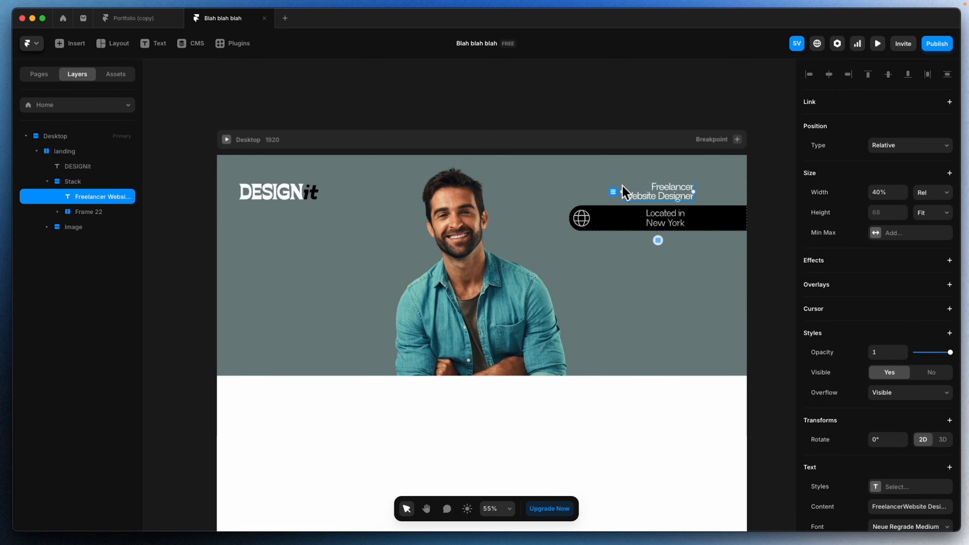
pyautogui.click(106, 183)
pyautogui.scroll(5, 914, 185)
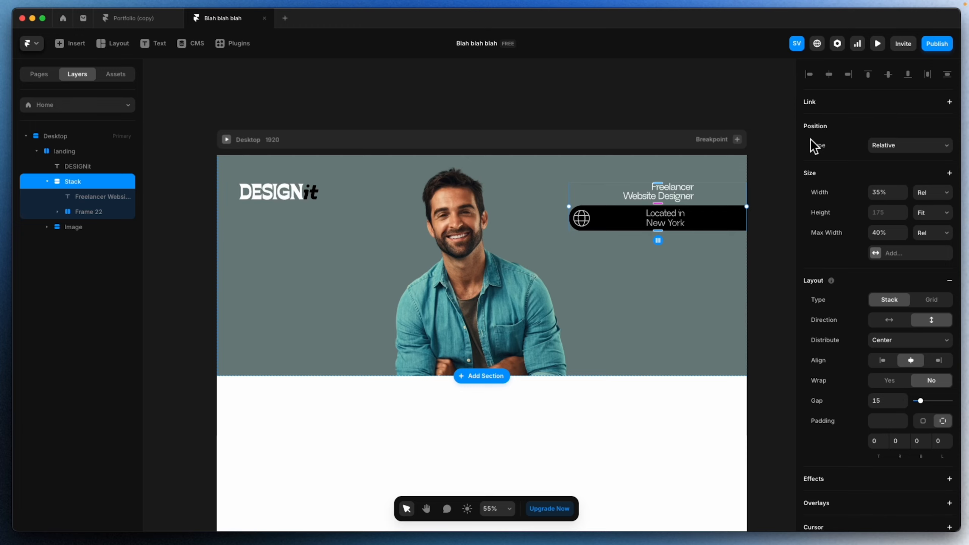
pyautogui.click(496, 139)
# - Wrap the DESIGNit text and the Stack layer together in a new stack inside landing
pyautogui.click(81, 167)
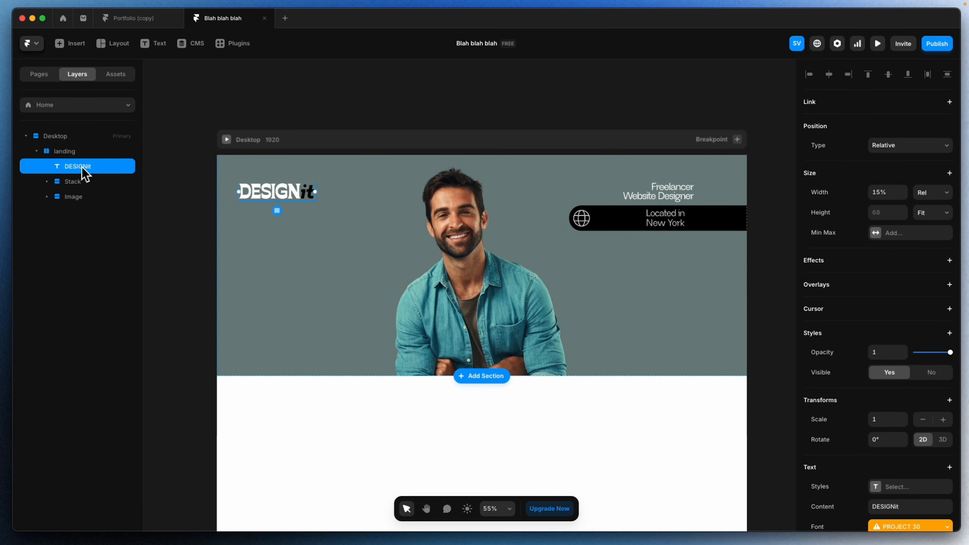
pyautogui.click(93, 182)
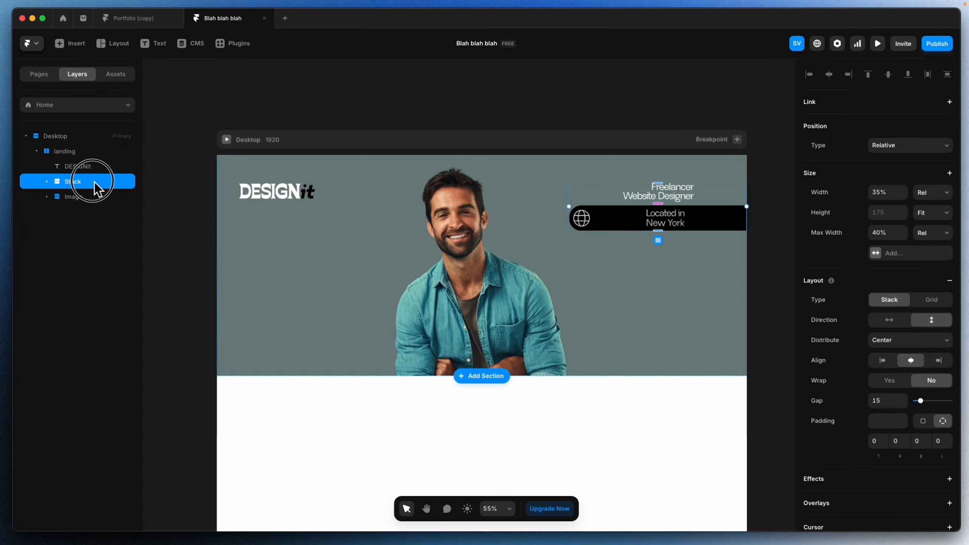
pyautogui.keyDown('shift'); pyautogui.click(89, 173); pyautogui.keyUp('shift')
pyautogui.rightClick(90, 172)
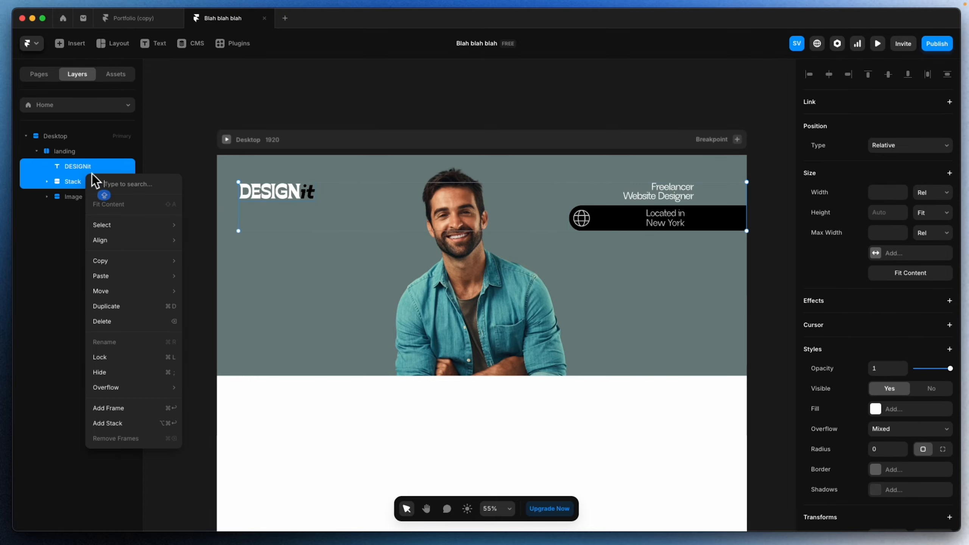
pyautogui.click(117, 423)
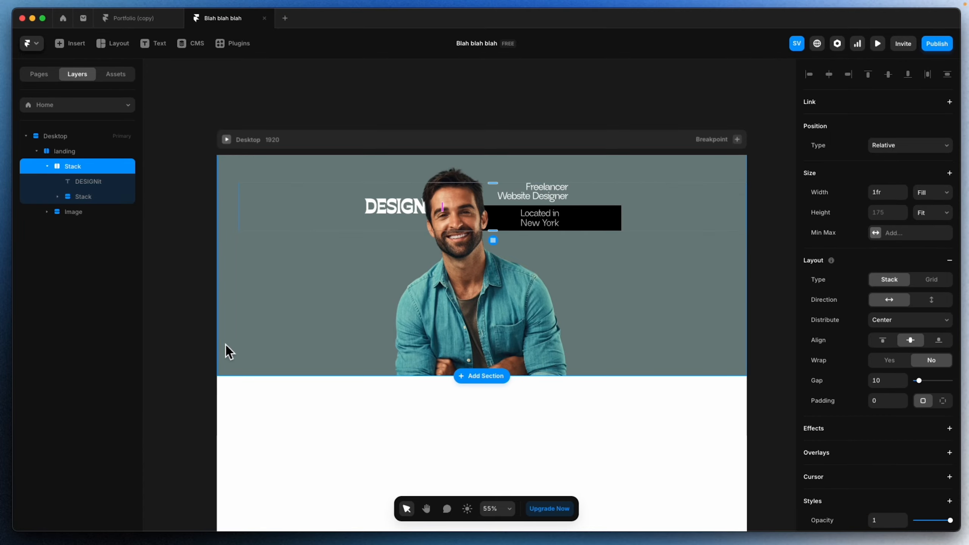
# - Set the new wrapping stack's distribution to Space Between and its alignment to top, comparing with the Portfolio (copy) preview
pyautogui.click(134, 18)
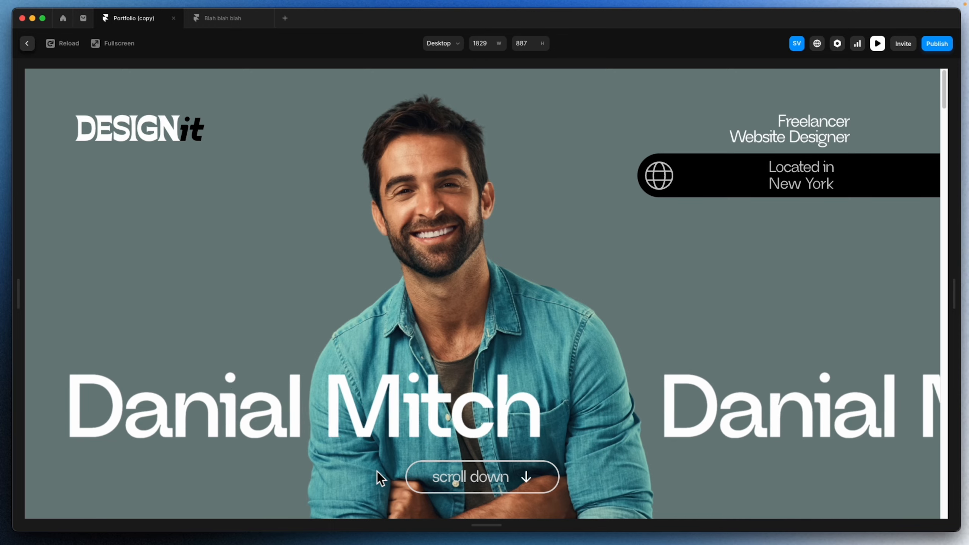
pyautogui.click(214, 18)
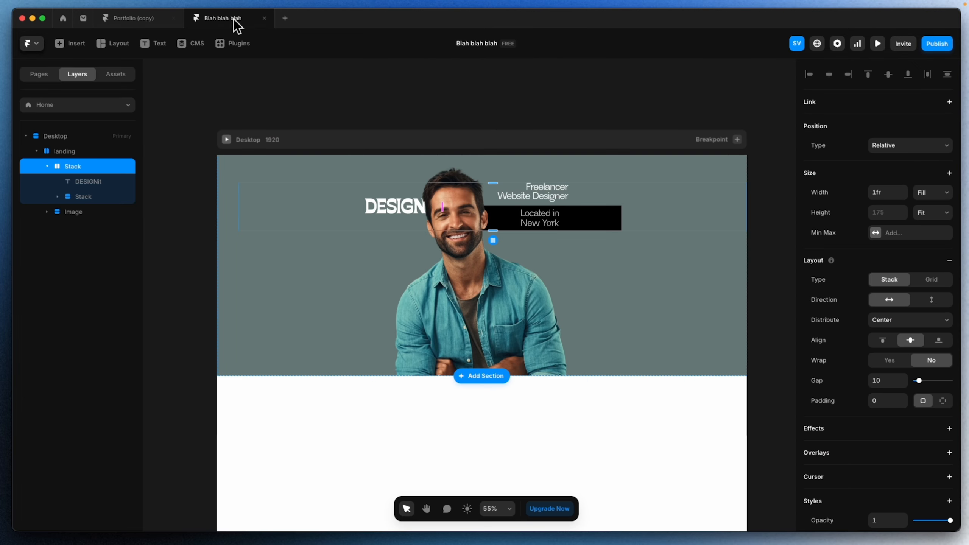
pyautogui.click(895, 321)
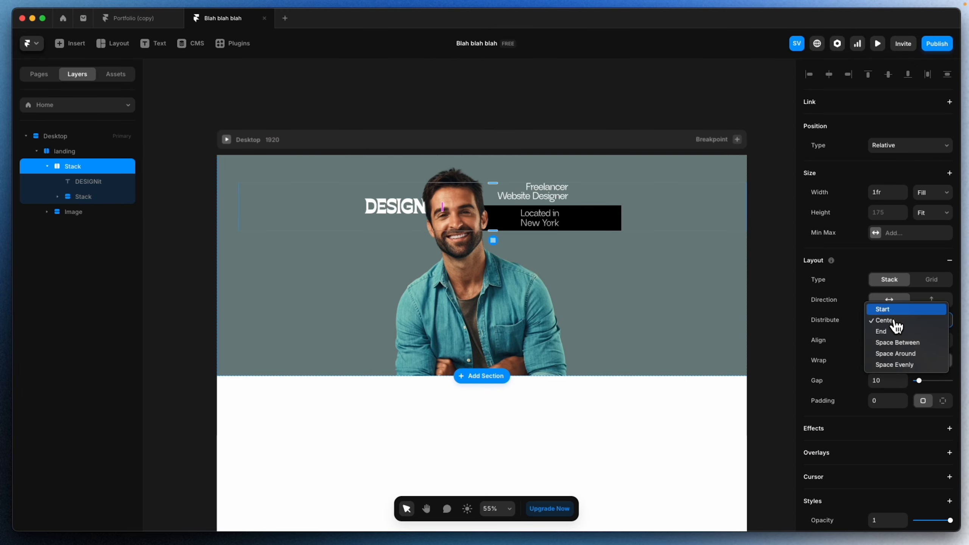
pyautogui.click(897, 343)
pyautogui.click(885, 341)
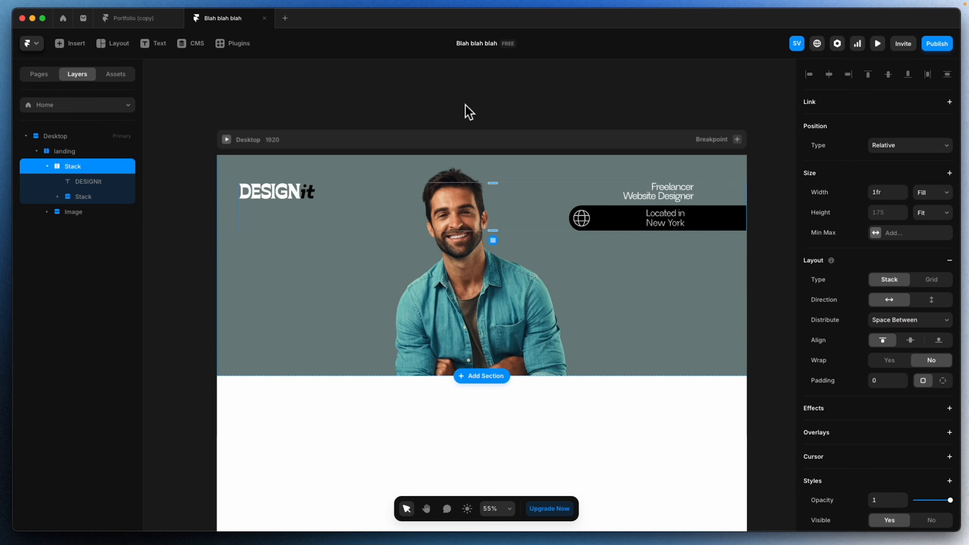
pyautogui.click(134, 18)
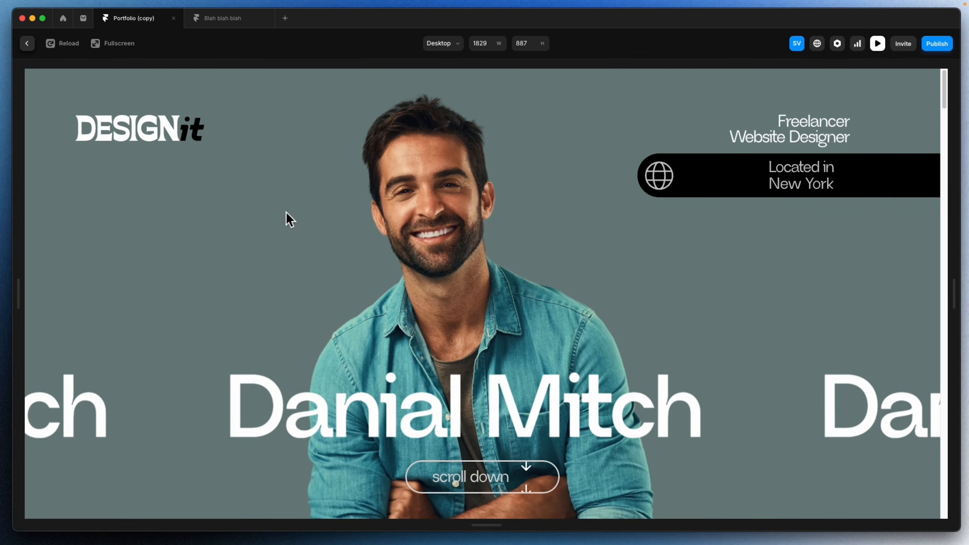
pyautogui.click(232, 23)
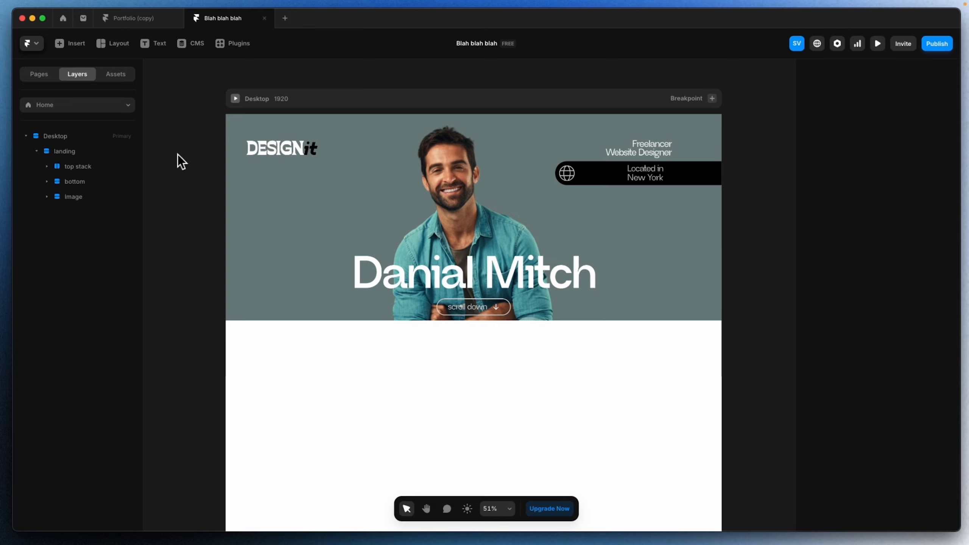
# - Examine the layout settings of the top stack, its DESIGNit text and inner Stack, and the parent landing layer
pyautogui.click(355, 165)
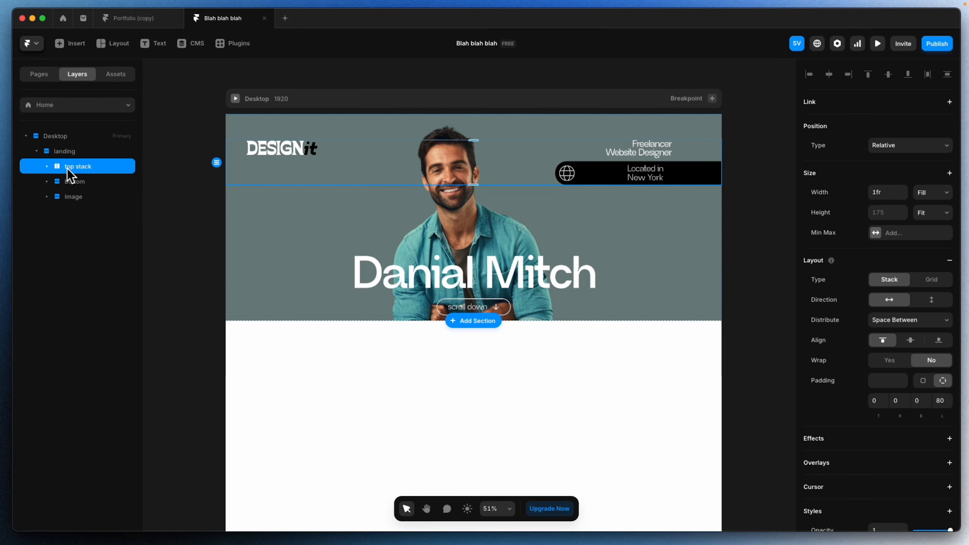
pyautogui.click(47, 166)
pyautogui.click(87, 181)
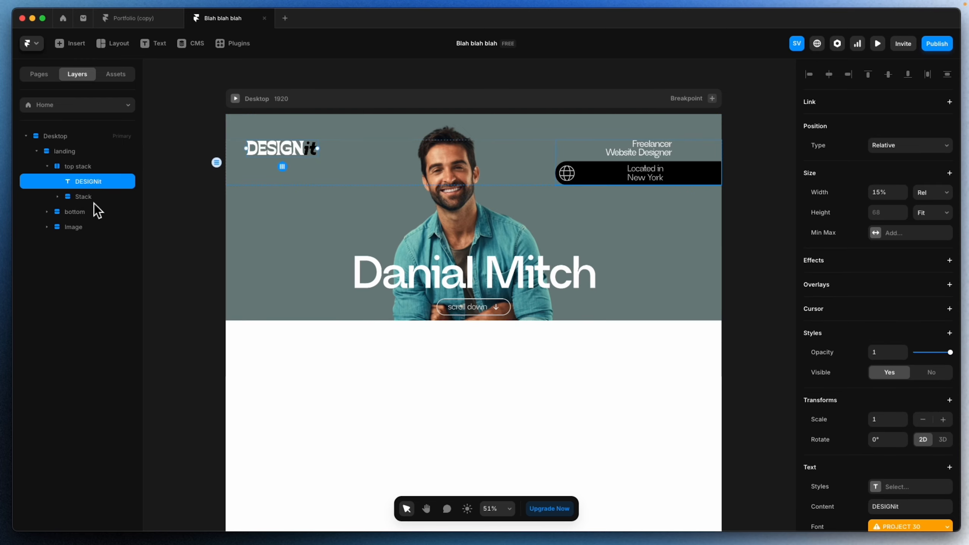
pyautogui.click(93, 201)
pyautogui.click(90, 168)
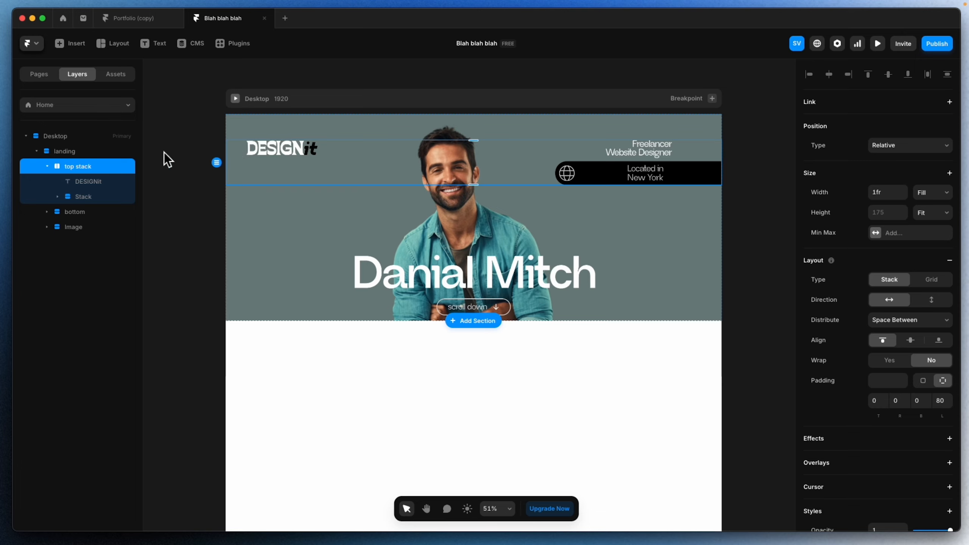
pyautogui.click(53, 166)
pyautogui.click(65, 155)
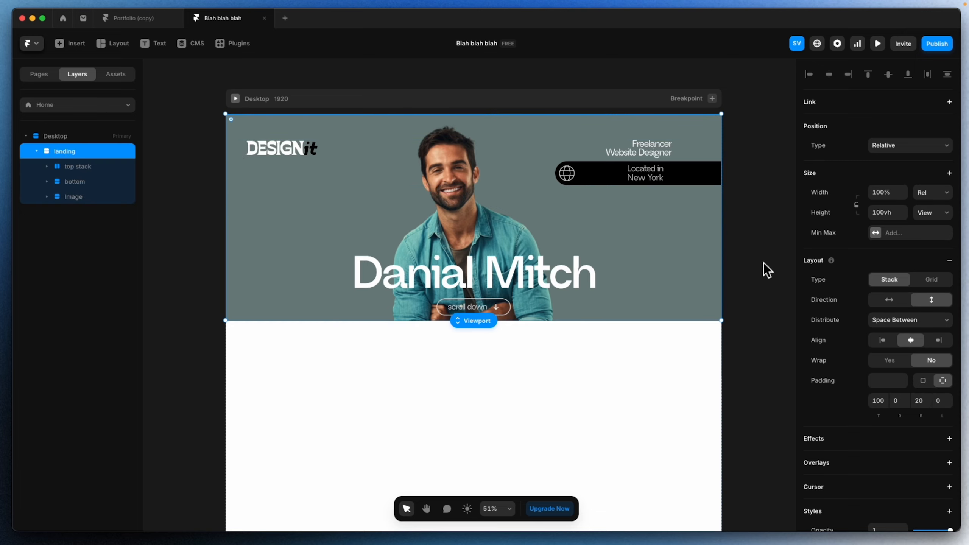
# - Rename the bottom layer inside landing as bottom stack and clear the selection
pyautogui.click(77, 167)
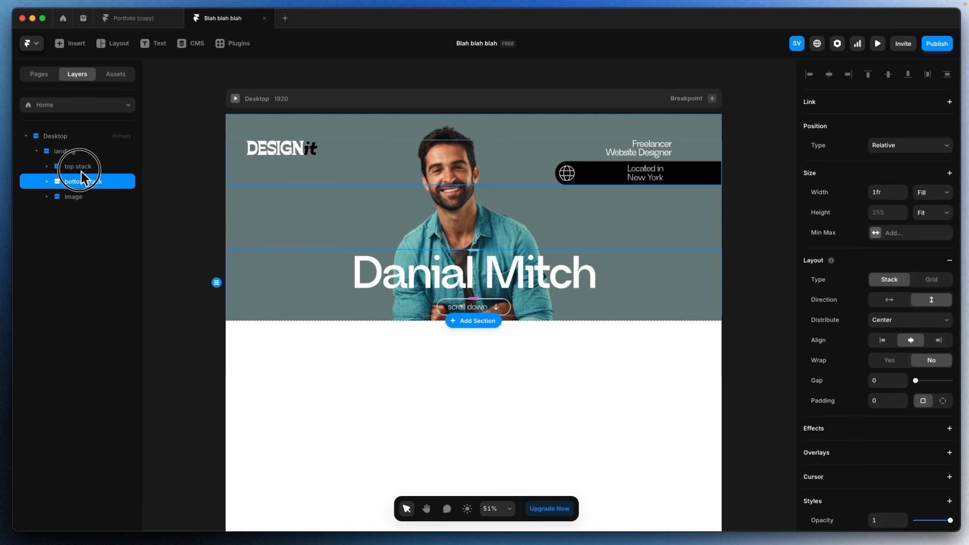
pyautogui.click(81, 185)
pyautogui.click(206, 192)
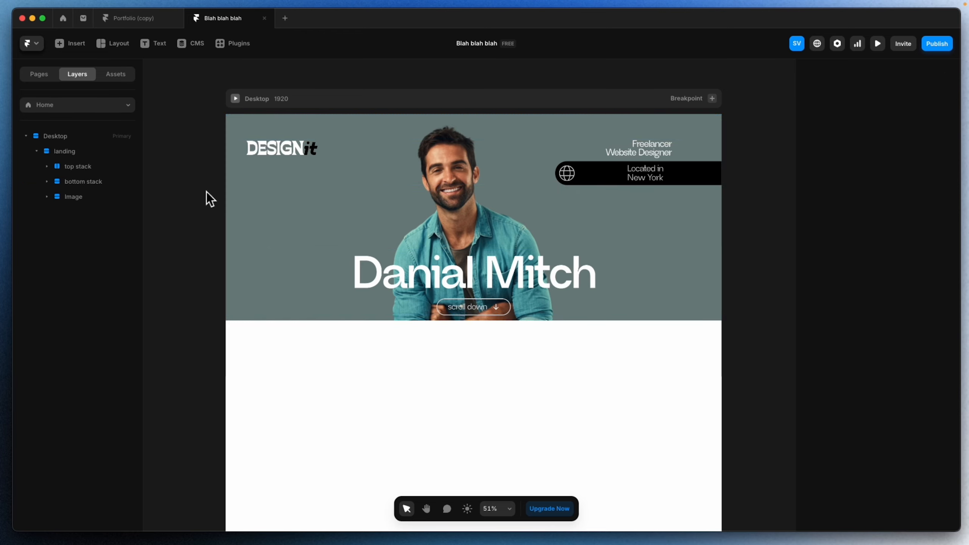
# - Examine the top stack's contents, and the bottom stack with its large name text
pyautogui.click(75, 167)
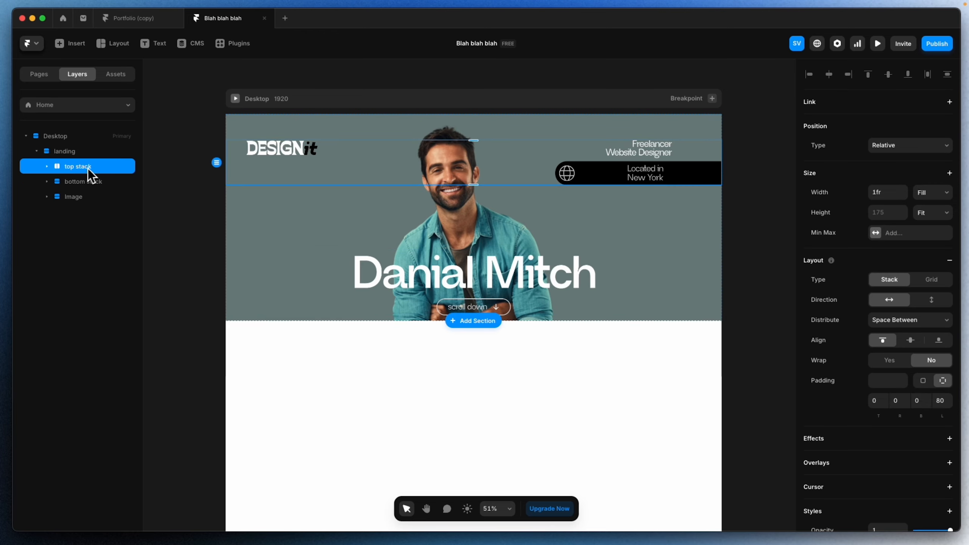
pyautogui.click(92, 182)
pyautogui.click(97, 197)
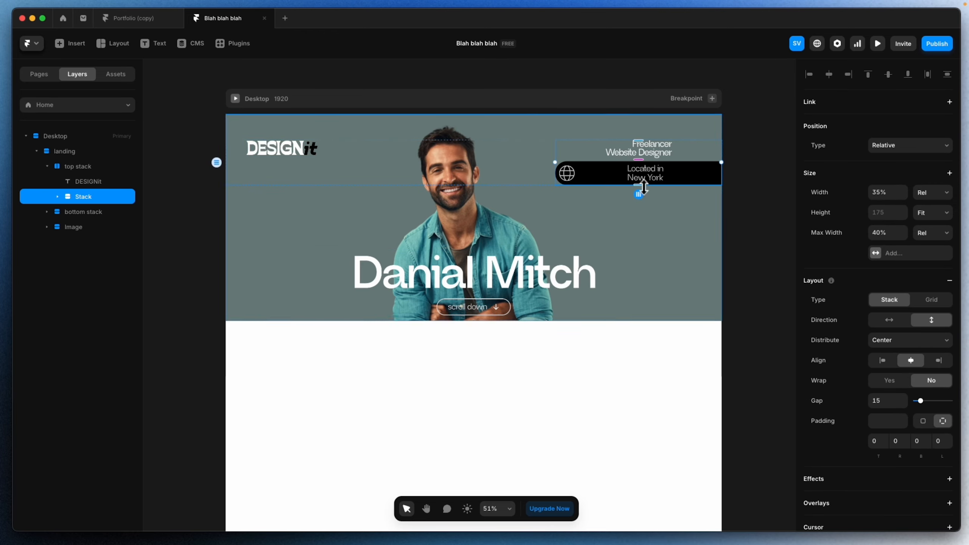
pyautogui.click(91, 168)
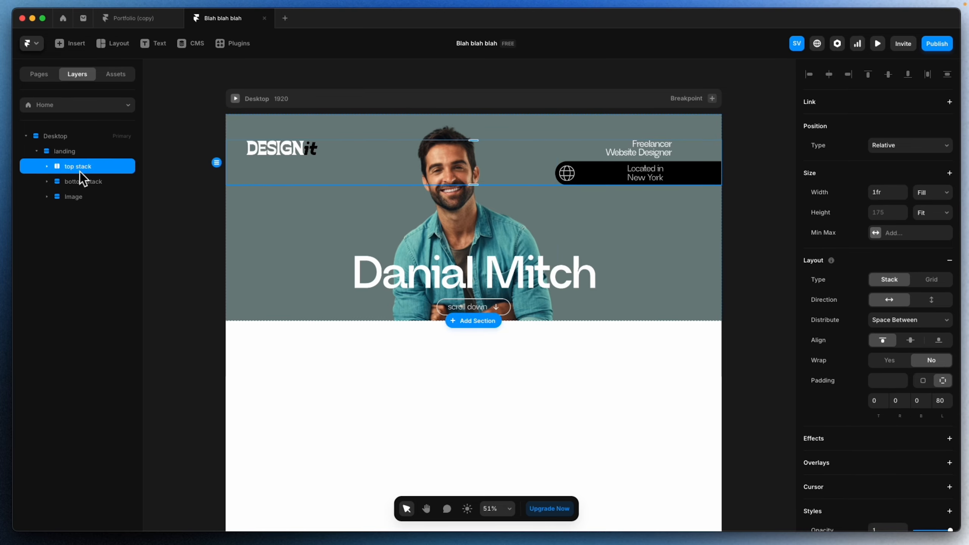
pyautogui.click(83, 182)
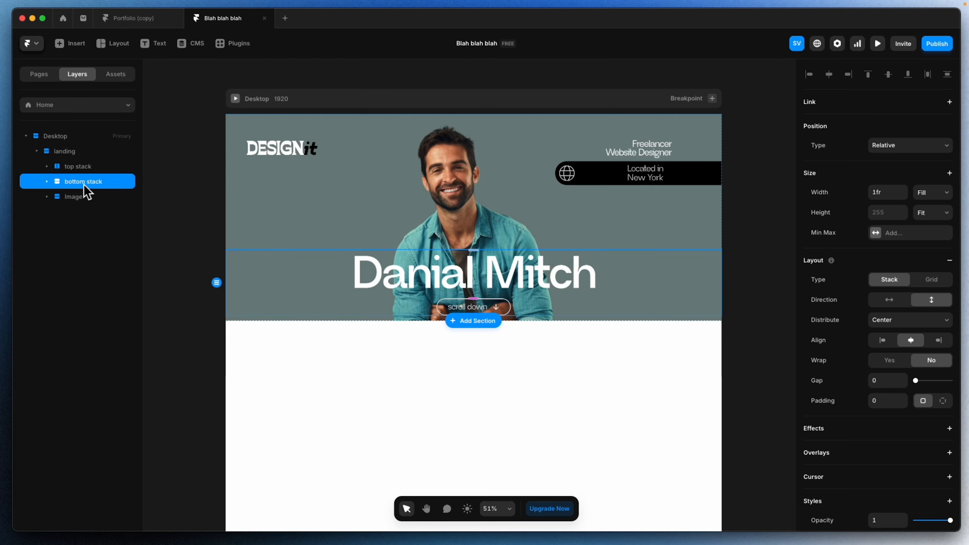
pyautogui.click(47, 182)
pyautogui.click(85, 197)
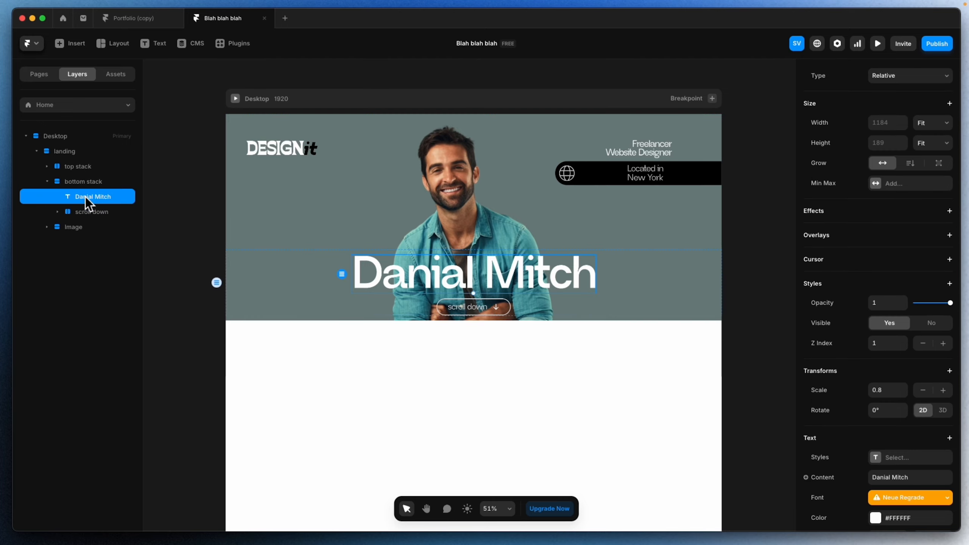
# - Open the scroll down button's border settings, try a uniform border width and undo the trial width change
pyautogui.click(87, 213)
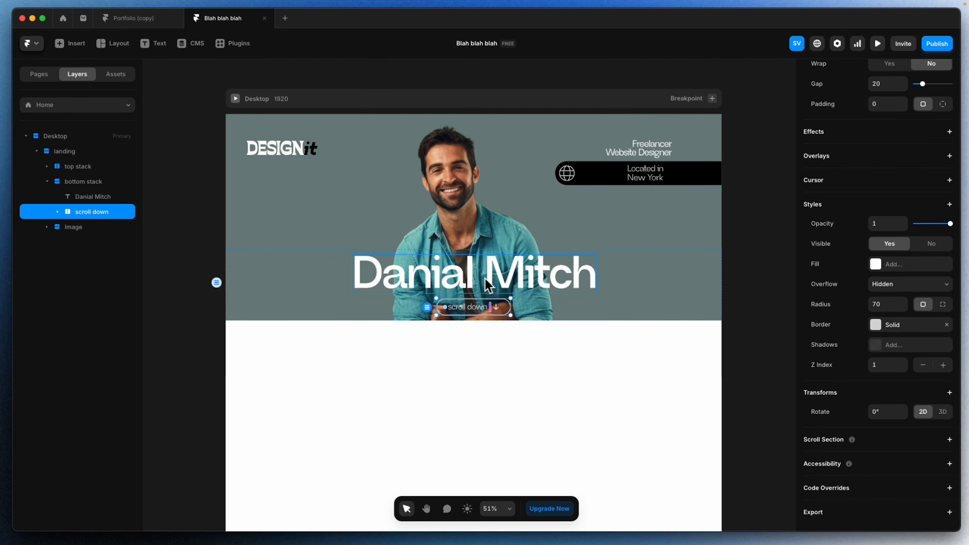
pyautogui.scroll(10, 509, 310)
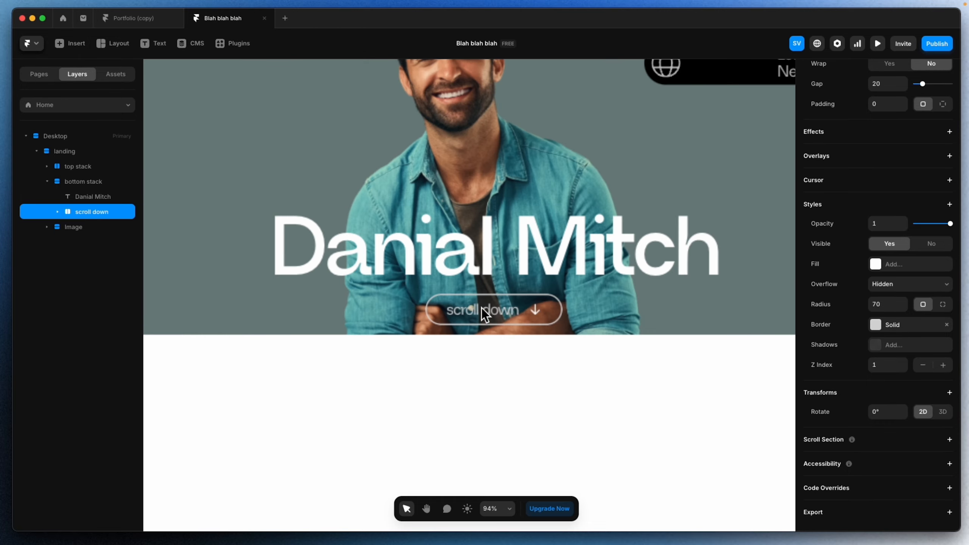
pyautogui.scroll(2, 481, 308)
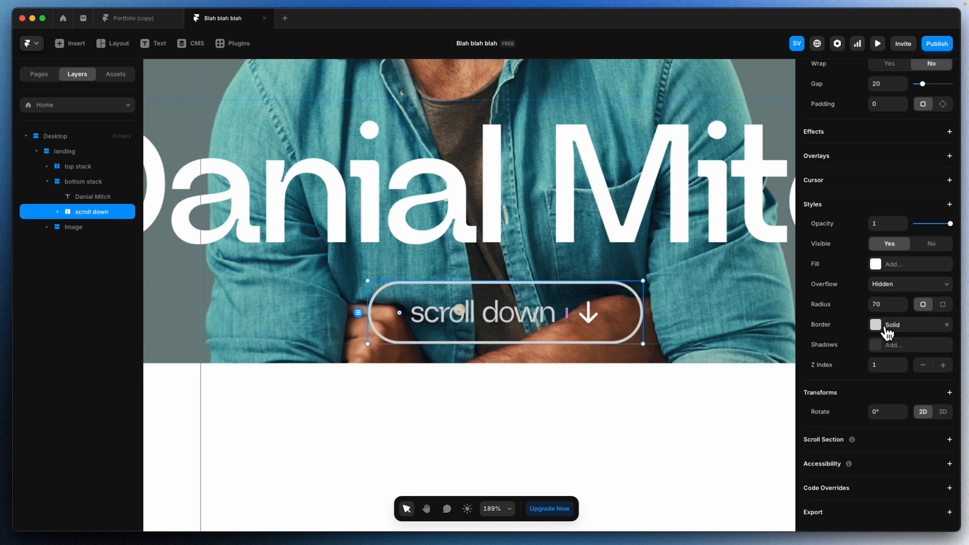
pyautogui.click(887, 328)
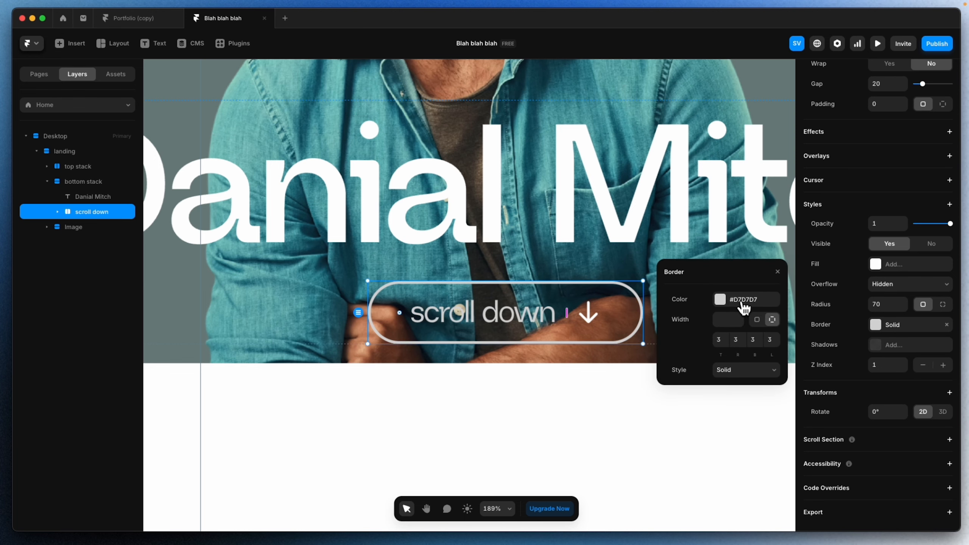
pyautogui.click(757, 319)
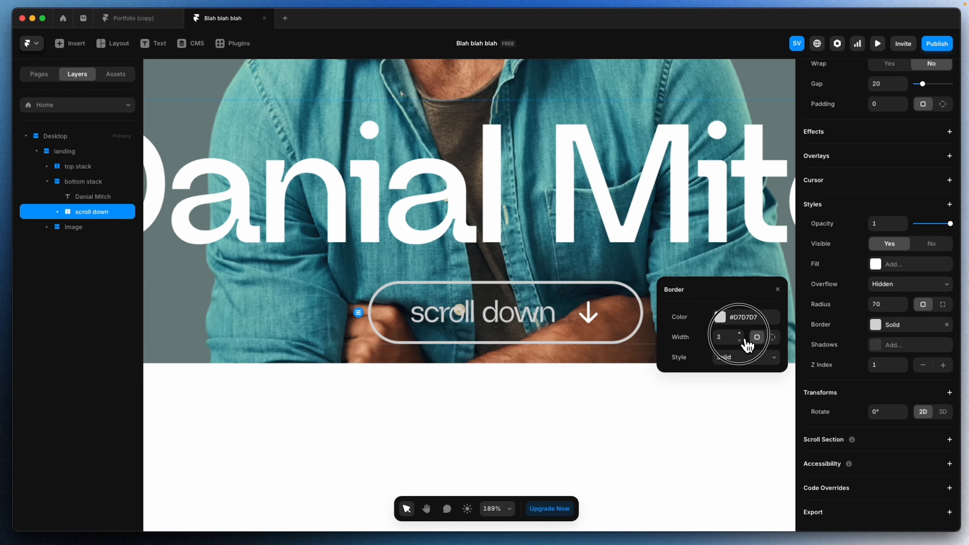
pyautogui.moveTo(744, 338); pyautogui.dragTo(739, 324)
pyautogui.press('super+z')
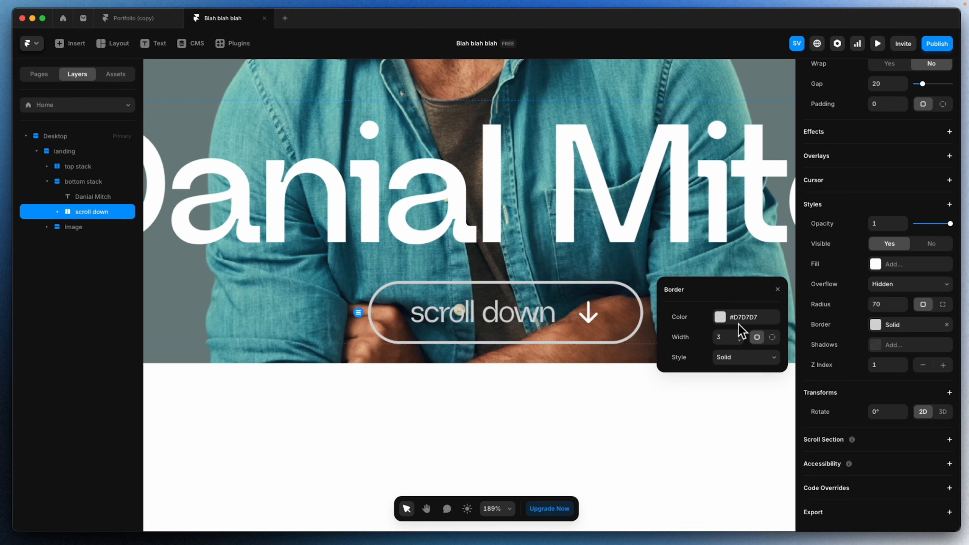
# - Try a top border width of 10 on the scroll down button, undo it and return to one width for all sides
pyautogui.click(773, 338)
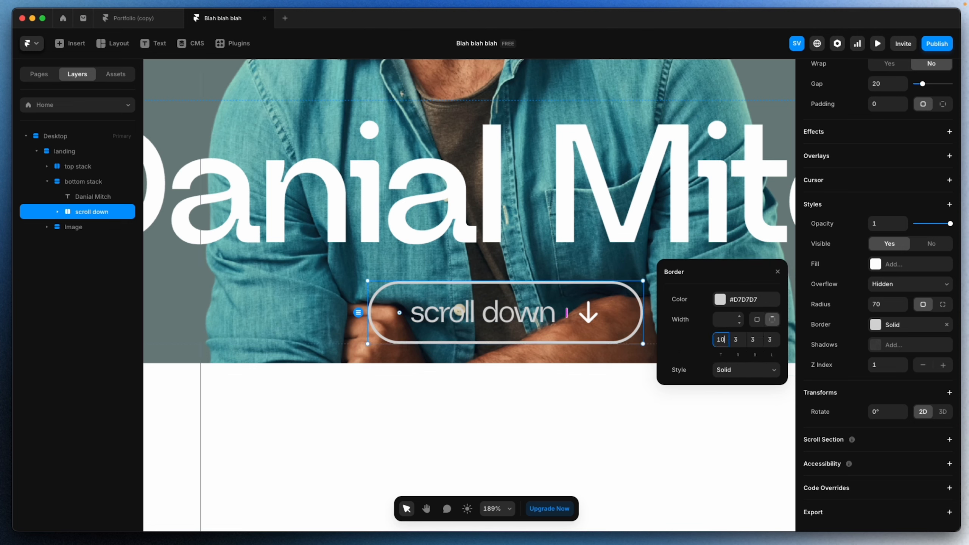
pyautogui.write('10')
pyautogui.press('Return')
pyautogui.press('super+z')
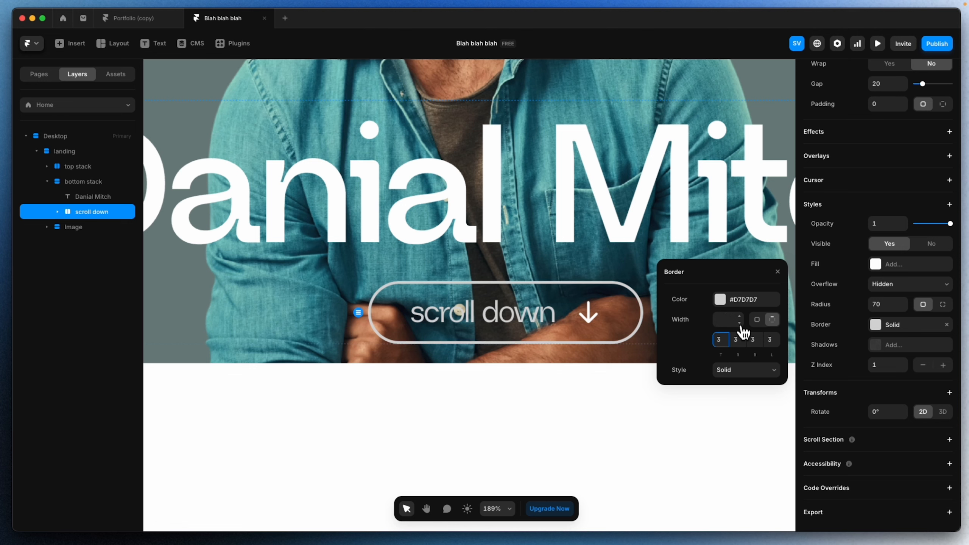
pyautogui.click(759, 321)
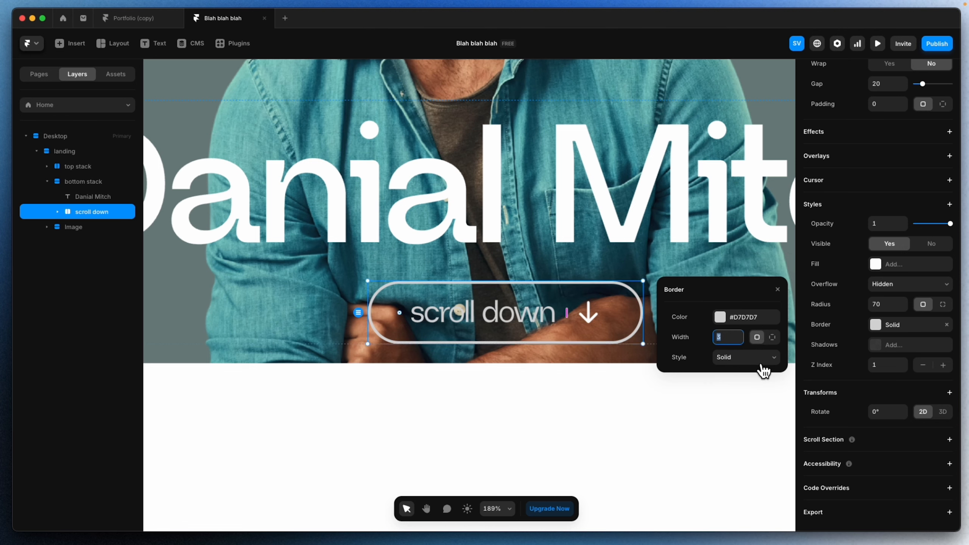
# - Try the Dashed, Dotted and Double border styles on the scroll down button, restore Solid and close the border settings
pyautogui.click(762, 359)
pyautogui.click(759, 368)
pyautogui.click(760, 362)
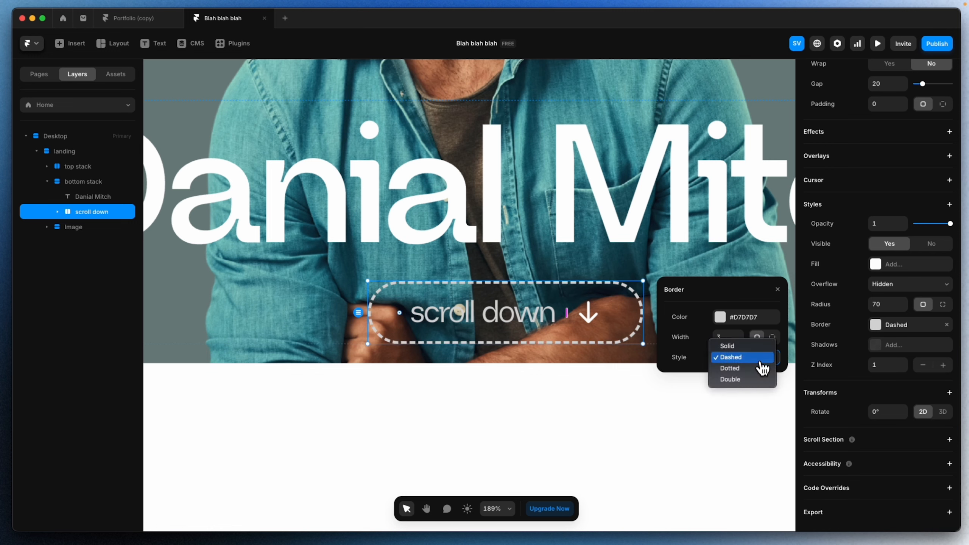
pyautogui.click(756, 367)
pyautogui.click(755, 364)
pyautogui.click(758, 367)
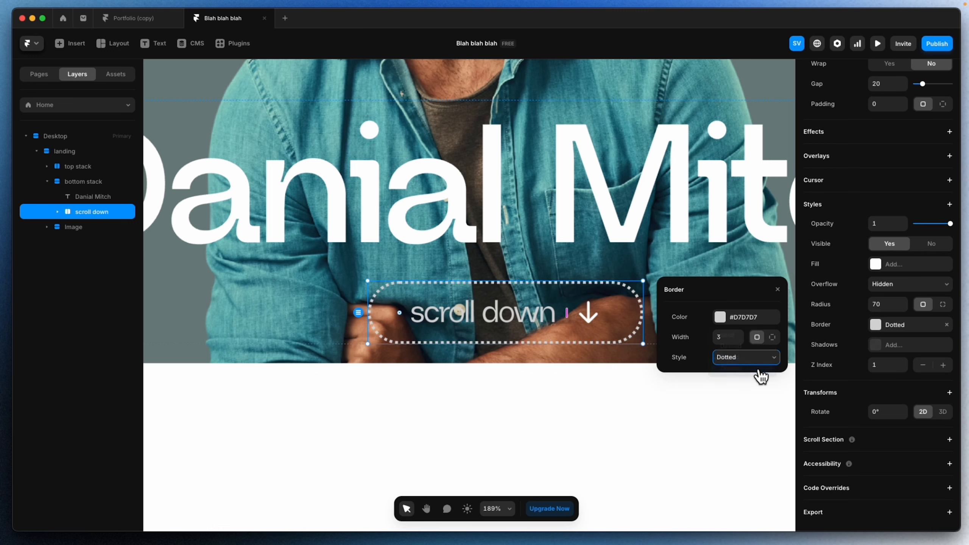
pyautogui.click(754, 366)
pyautogui.click(756, 324)
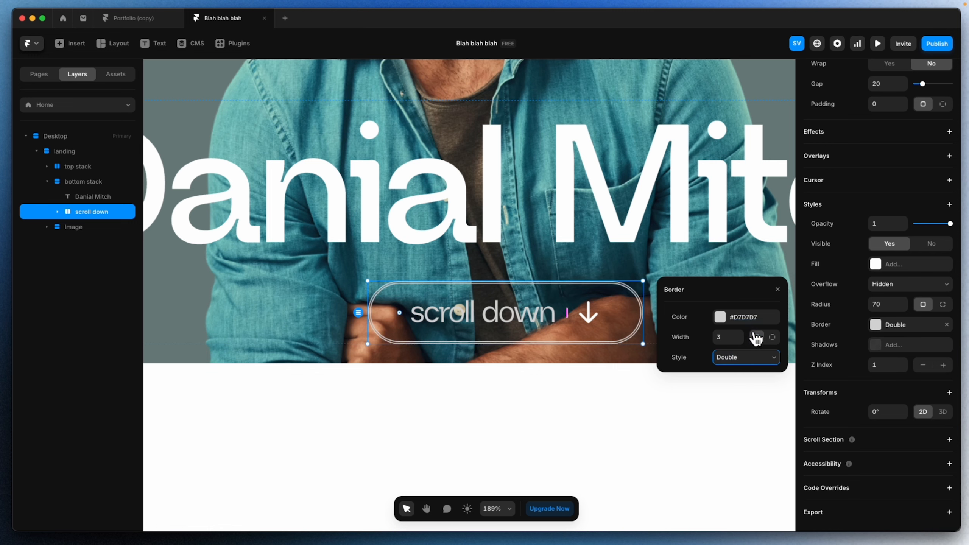
pyautogui.click(778, 289)
# - Try a square-cornered scroll down button with radius 0, restore radius 70 and check the per-corner radius option
pyautogui.click(842, 304)
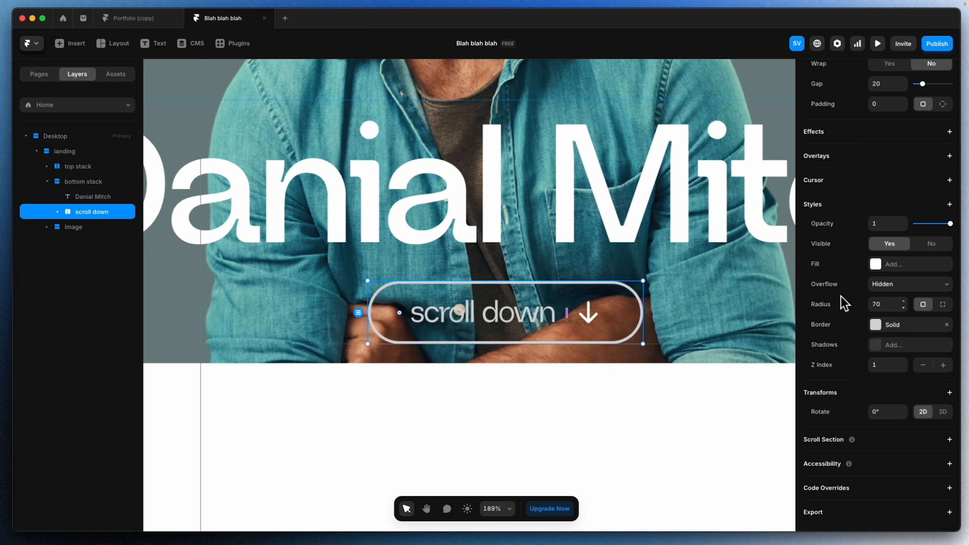
pyautogui.write('1')
pyautogui.click(911, 343)
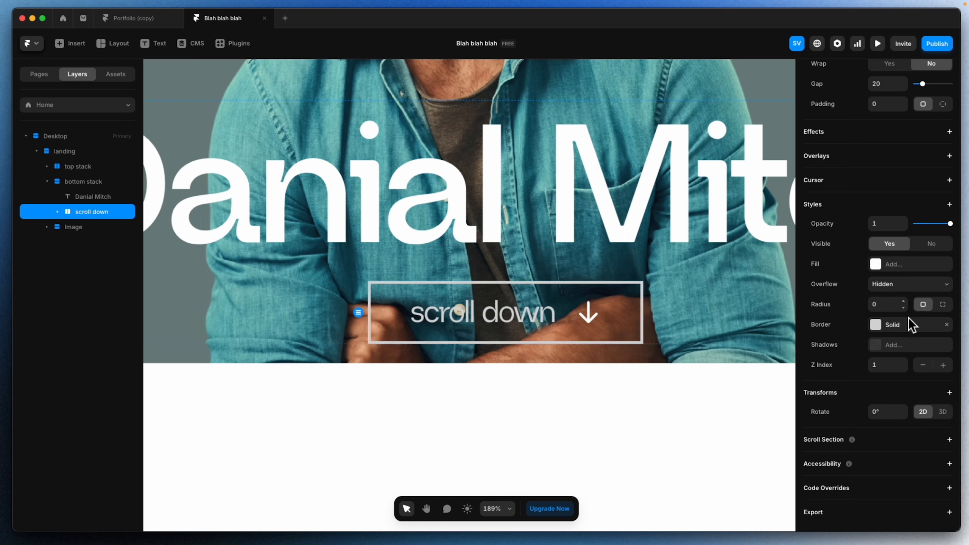
pyautogui.click(894, 304)
pyautogui.write('70')
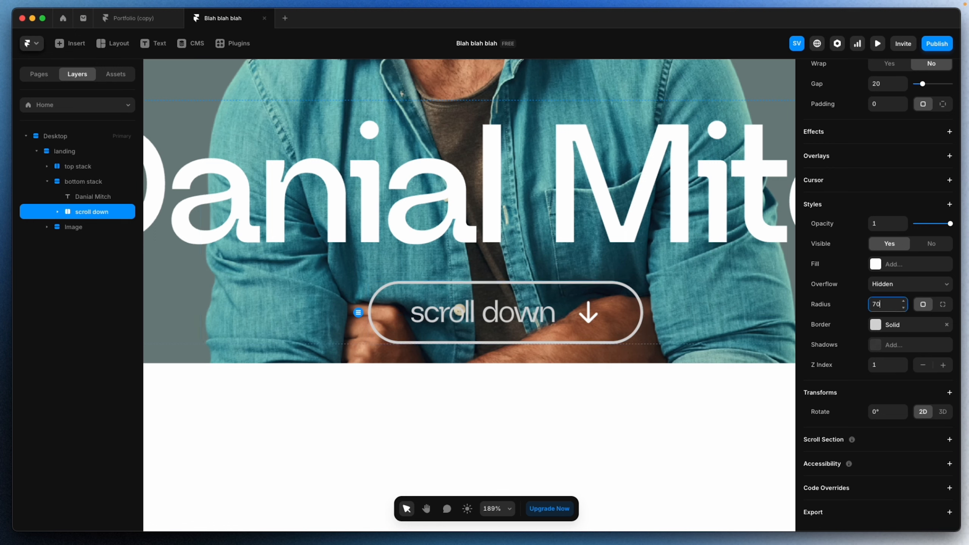
pyautogui.click(942, 304)
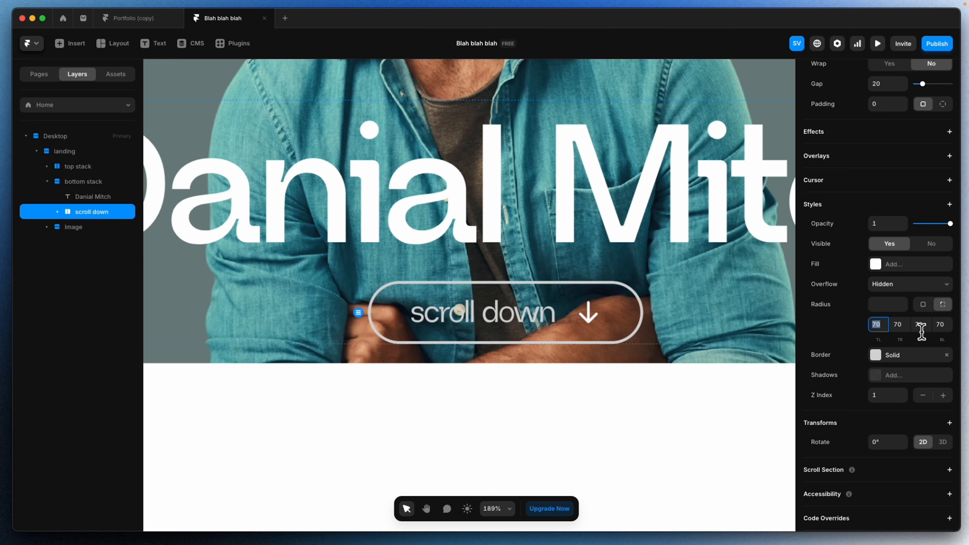
pyautogui.click(924, 306)
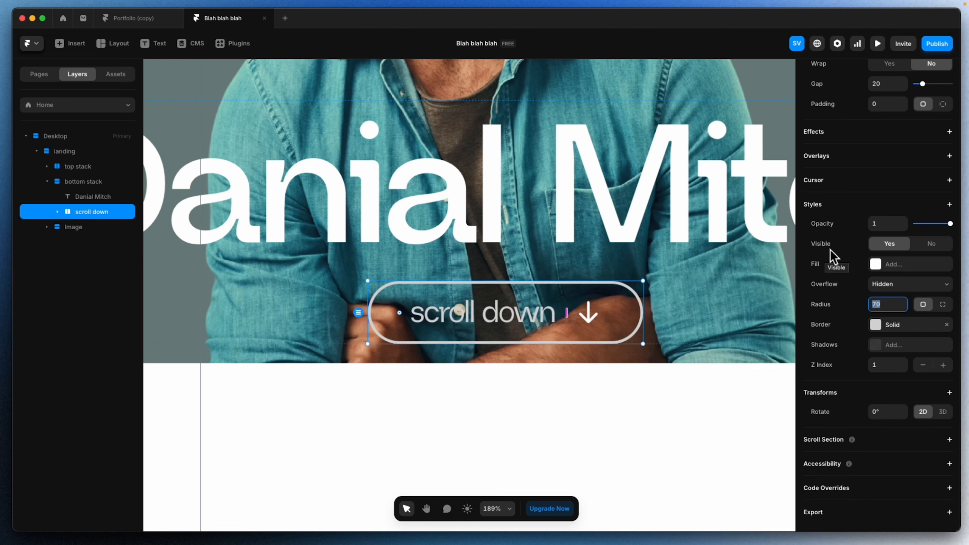
# - Try hiding the scroll down button, make it visible again and clear the selection
pyautogui.click(947, 247)
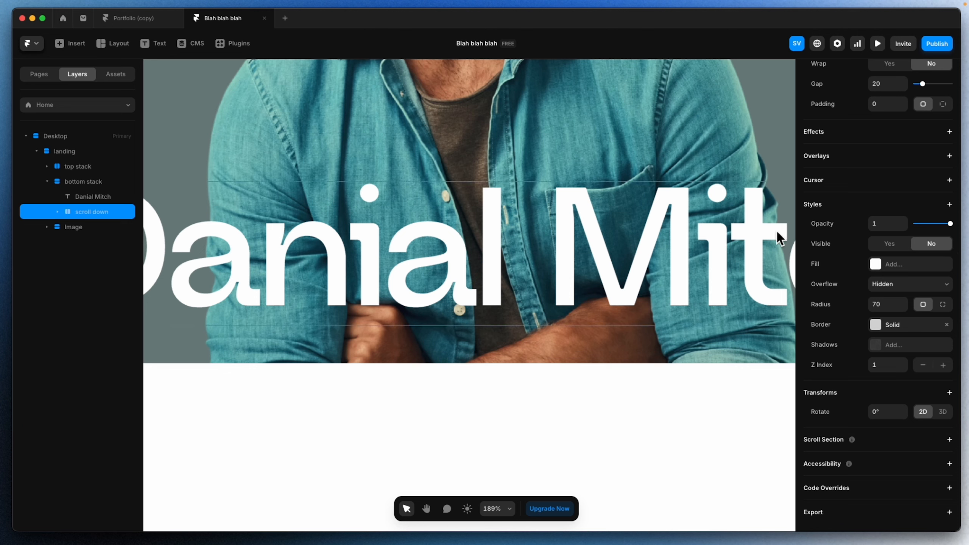
pyautogui.click(894, 247)
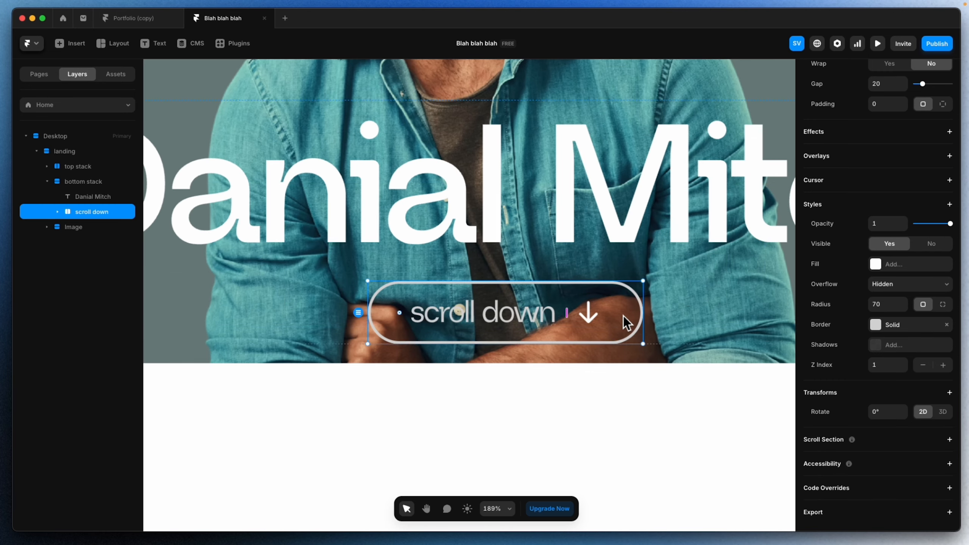
pyautogui.scroll(-5, 630, 396)
pyautogui.click(632, 395)
pyautogui.moveTo(611, 377); pyautogui.dragTo(469, 358)
pyautogui.press('v')
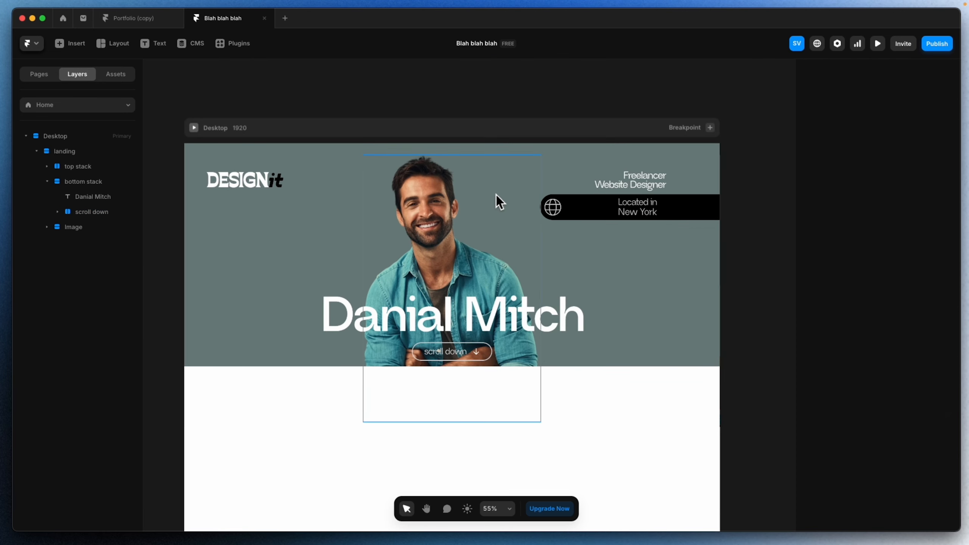
# - Examine the layout settings of the bottom stack, the parent landing layer and the top stack
pyautogui.click(298, 320)
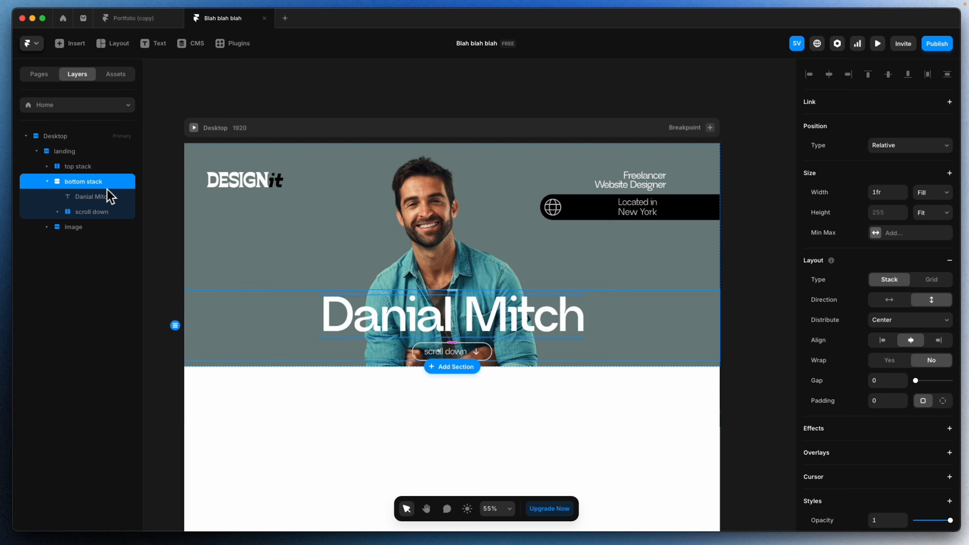
pyautogui.click(72, 151)
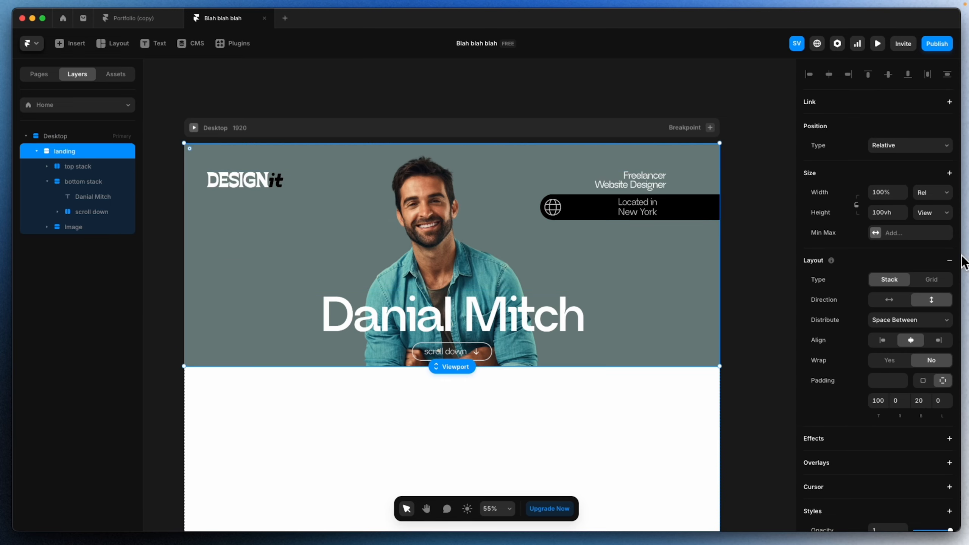
pyautogui.scroll(-5, 930, 275)
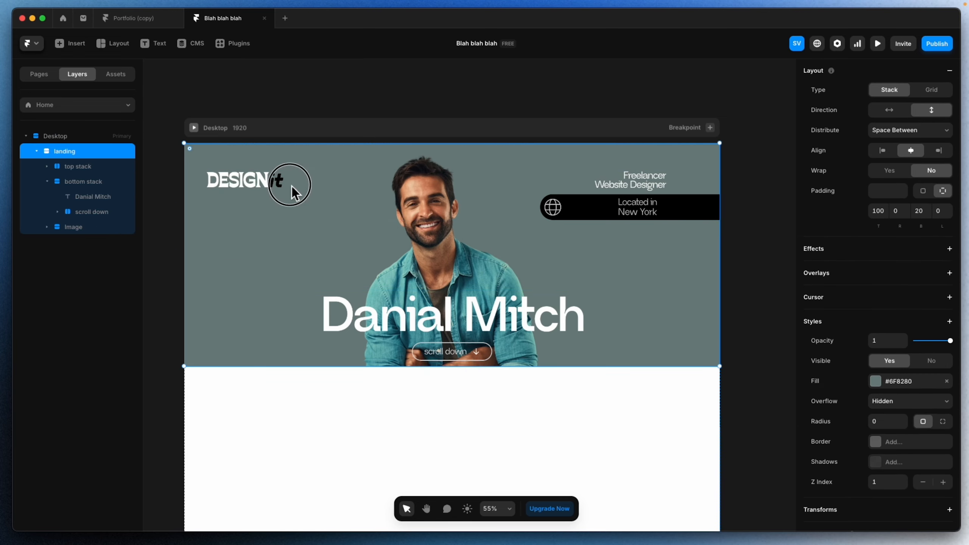
pyautogui.click(236, 194)
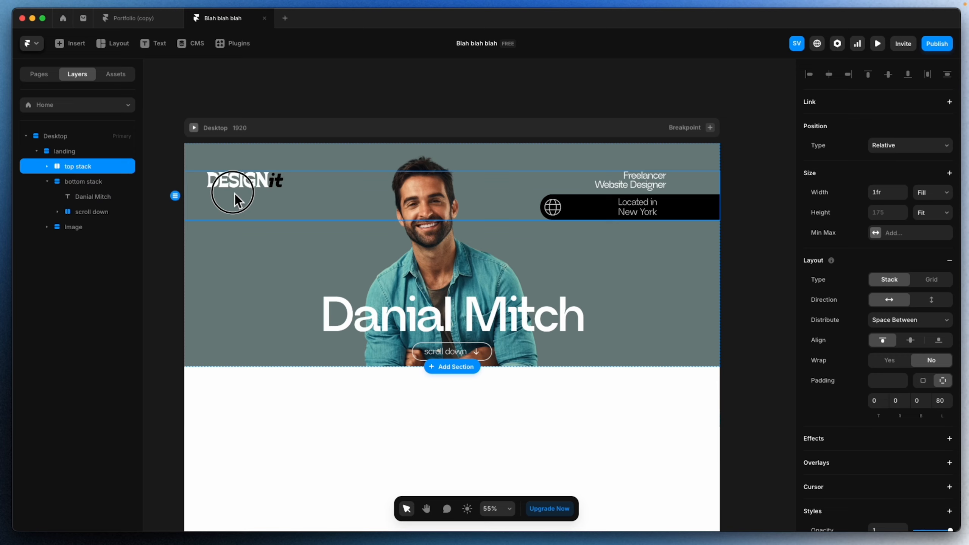
pyautogui.click(272, 316)
pyautogui.click(218, 135)
# - Set the bottom padding of the landing layer to 30
pyautogui.click(229, 153)
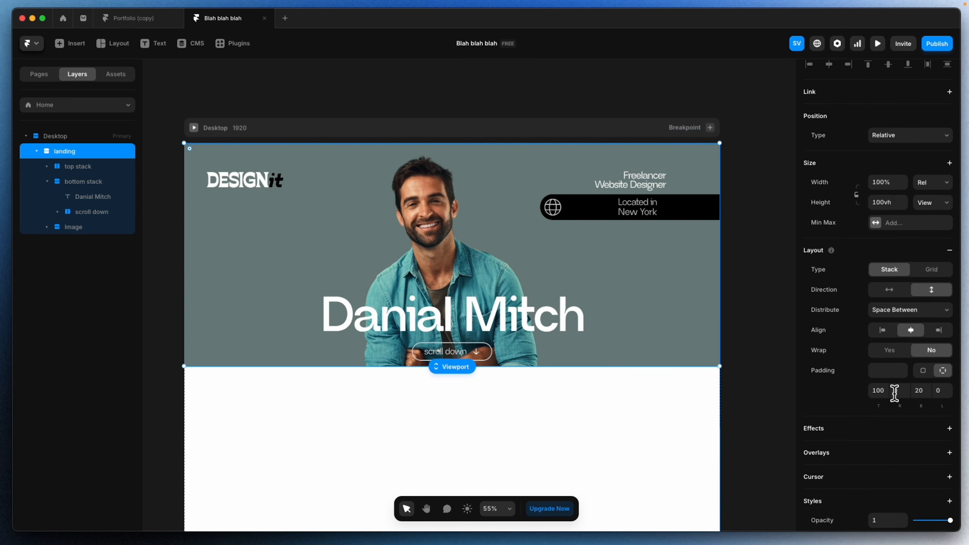
pyautogui.click(923, 391)
pyautogui.write('0')
pyautogui.press('Return')
pyautogui.write('20')
pyautogui.press('Return')
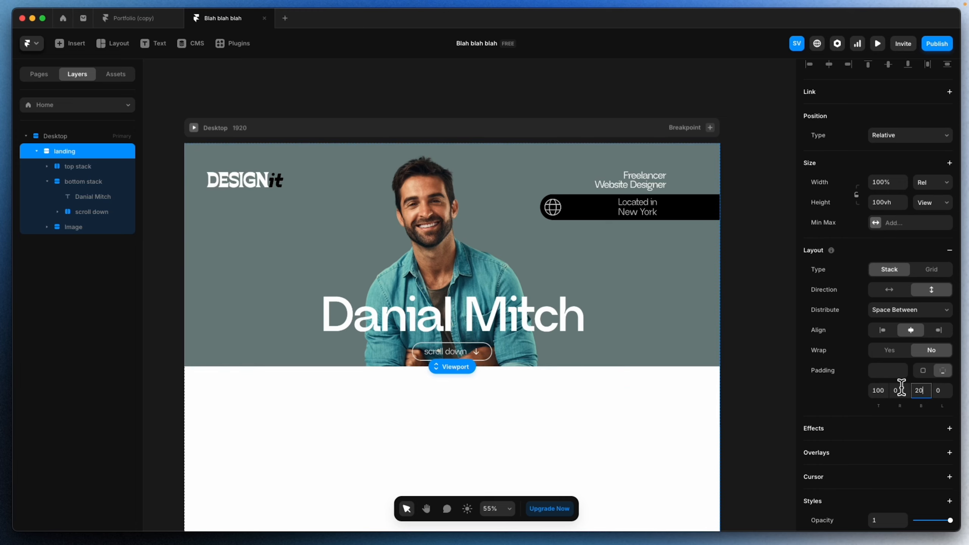
pyautogui.click(919, 390)
pyautogui.doubleClick(921, 393)
pyautogui.write('30')
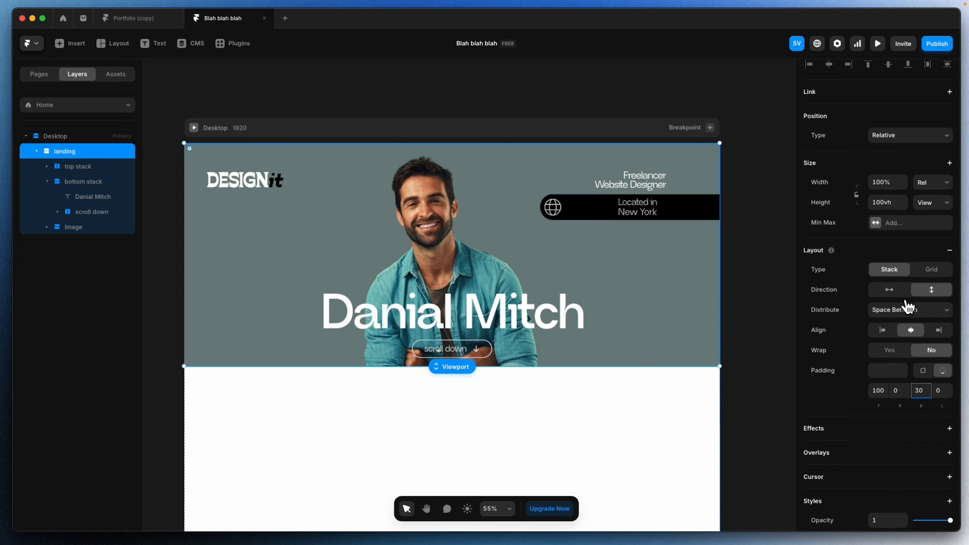
# - Preview the Desktop page with the viewport height enlarged to 887 and return to the canvas
pyautogui.click(193, 128)
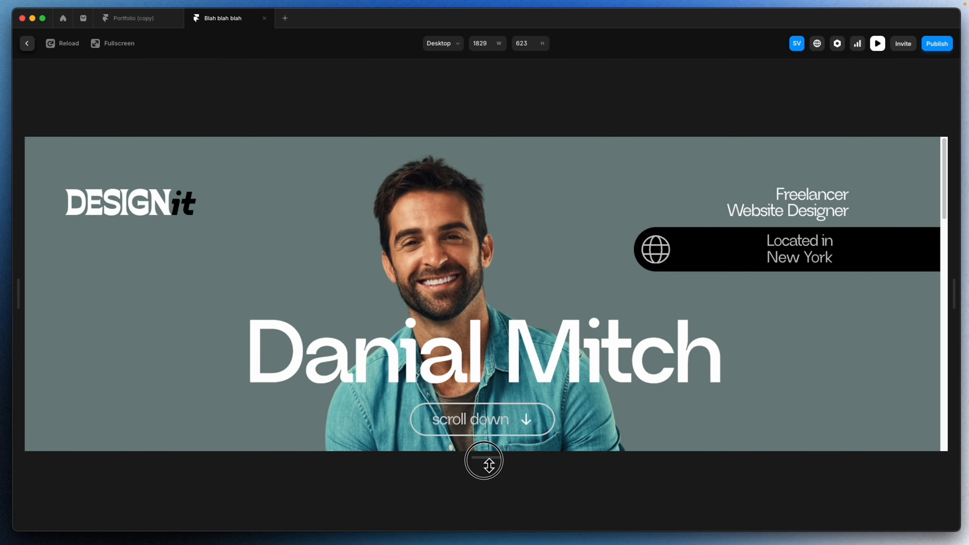
pyautogui.moveTo(484, 461); pyautogui.dragTo(485, 524)
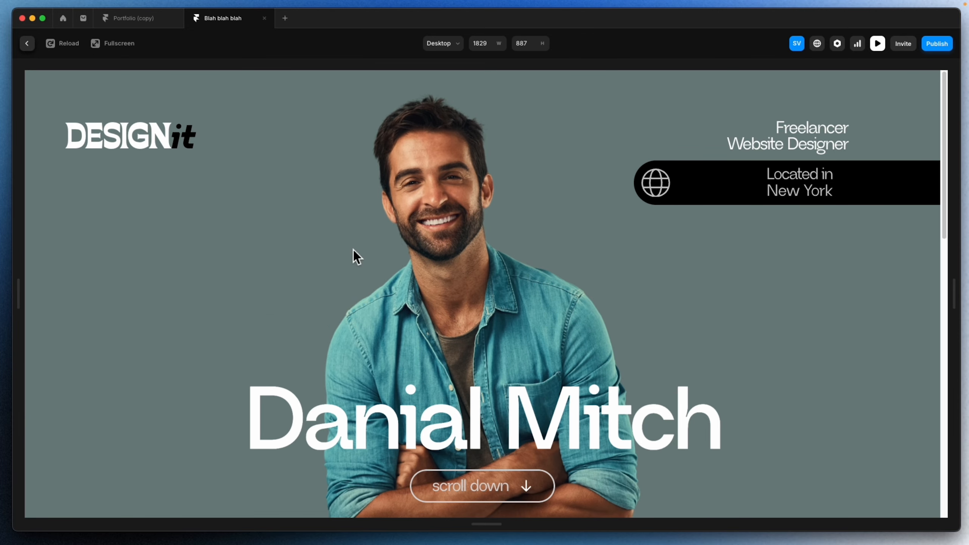
pyautogui.click(27, 44)
# - Examine the landing layer's position types, width sizing options, padding and styles, and the Desktop breakpoint's settings
pyautogui.click(228, 99)
pyautogui.click(269, 146)
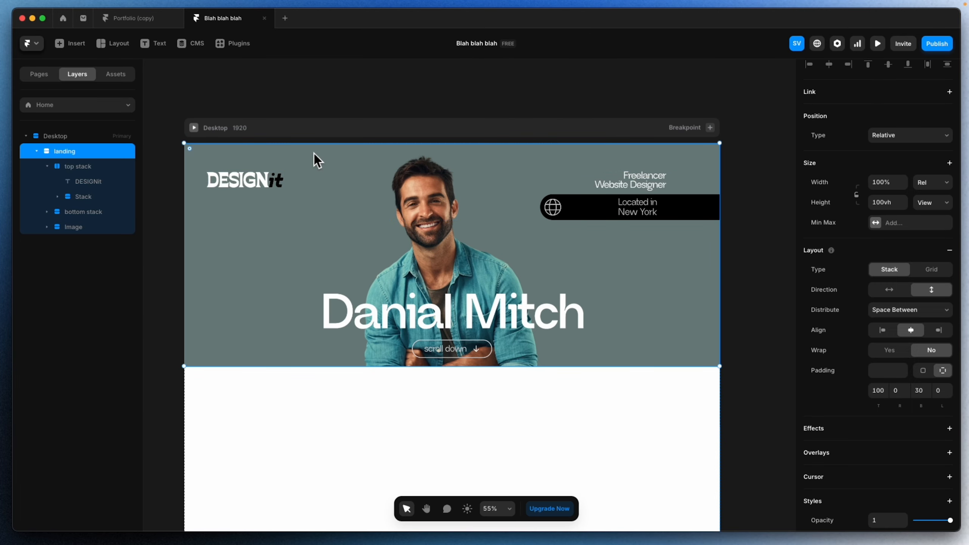
pyautogui.click(913, 136)
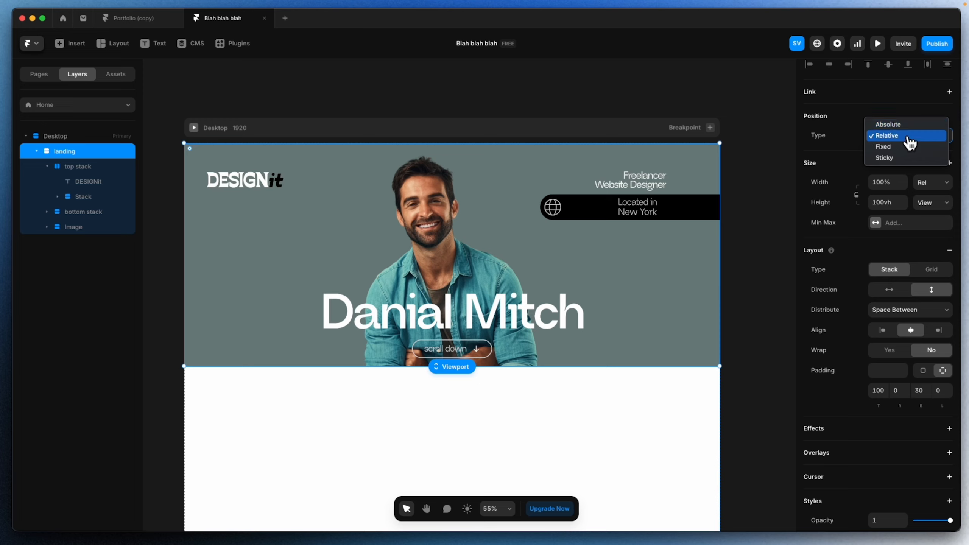
pyautogui.click(849, 150)
pyautogui.click(935, 182)
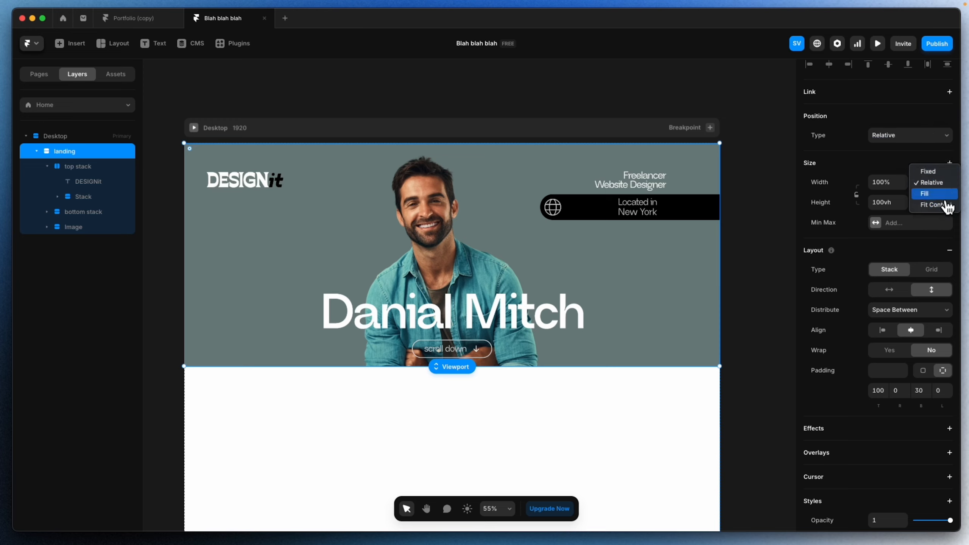
pyautogui.click(894, 170)
pyautogui.scroll(-7, 859, 430)
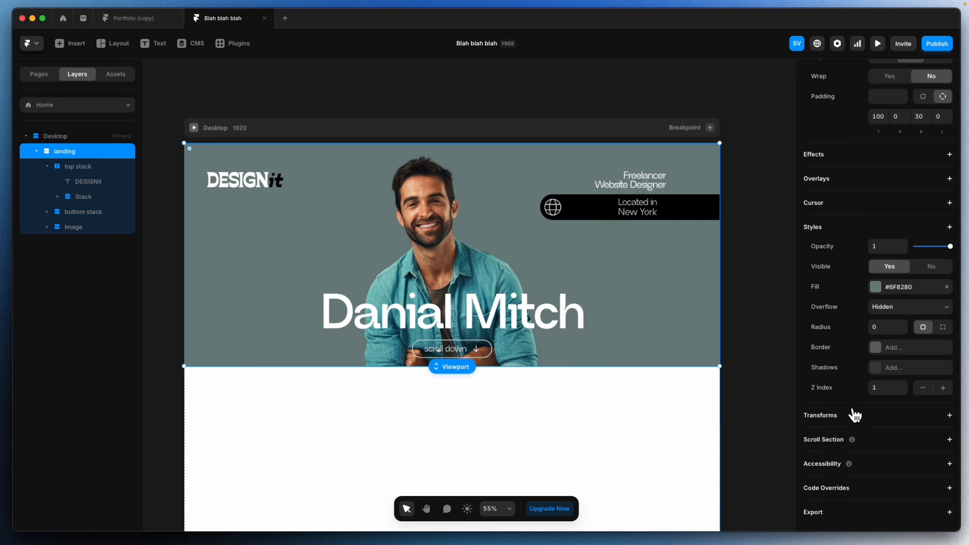
pyautogui.scroll(7, 877, 236)
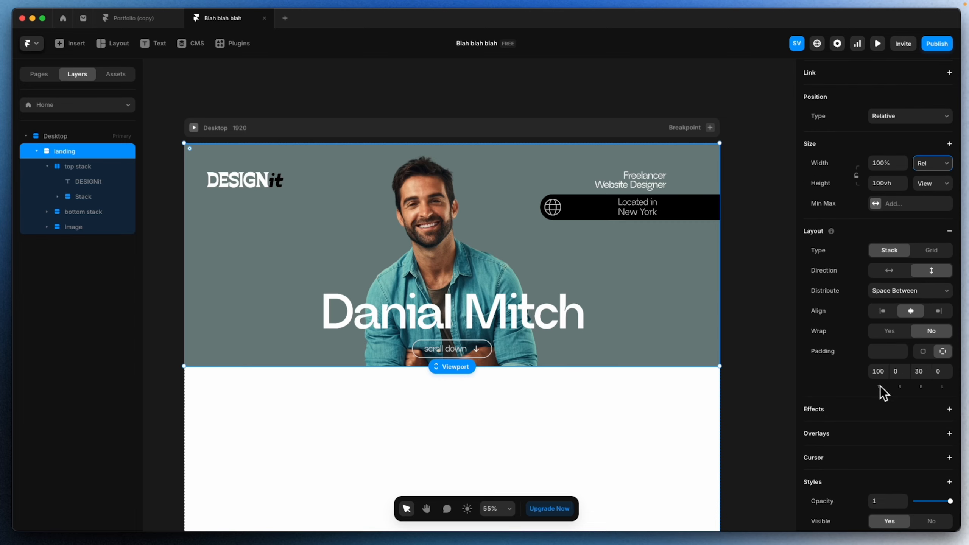
pyautogui.click(245, 129)
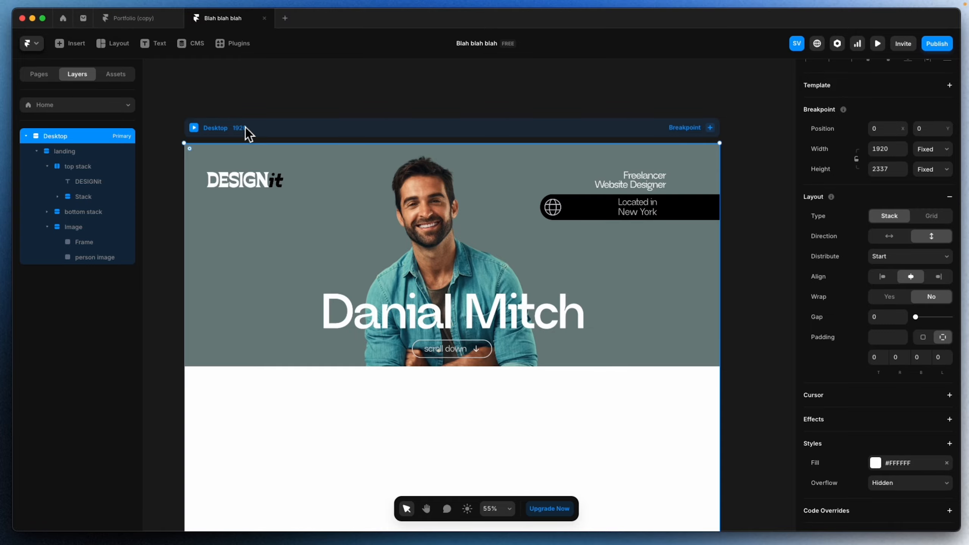
# - Switch to the Portfolio (copy) preview and reload it to watch the page's opening animation
pyautogui.click(140, 19)
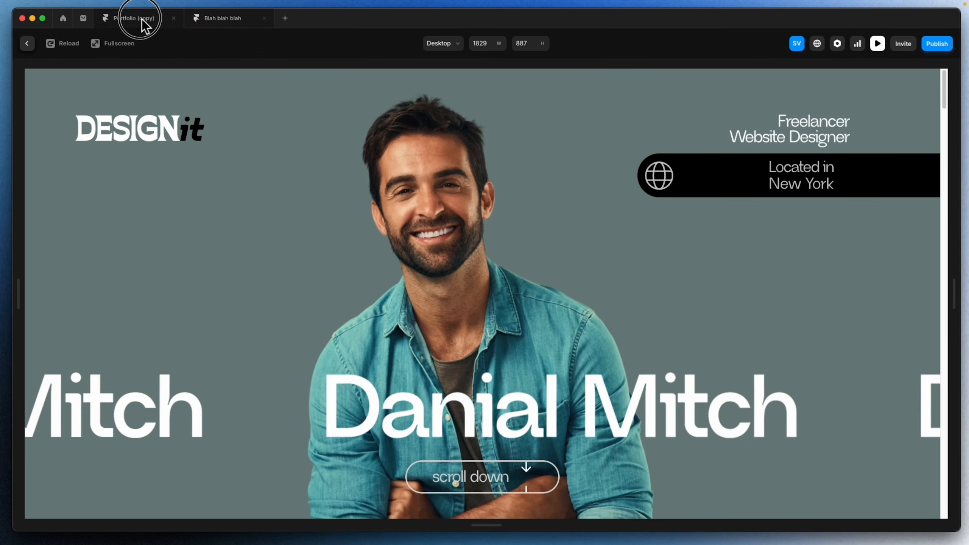
pyautogui.click(80, 48)
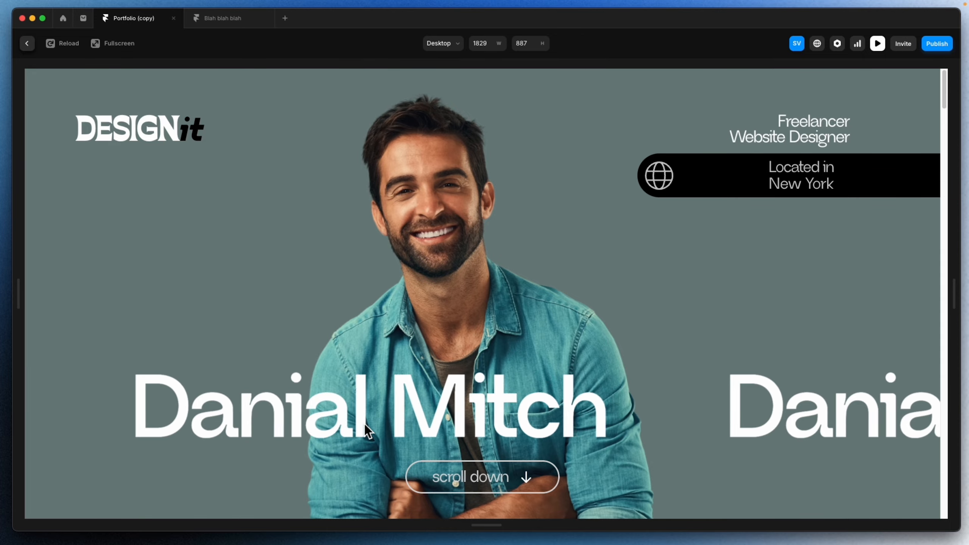
pyautogui.click(64, 43)
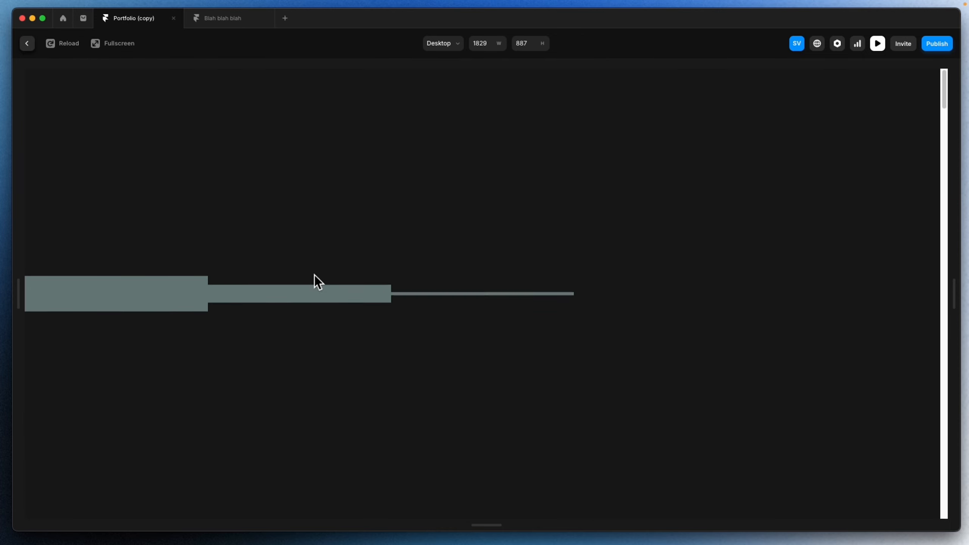